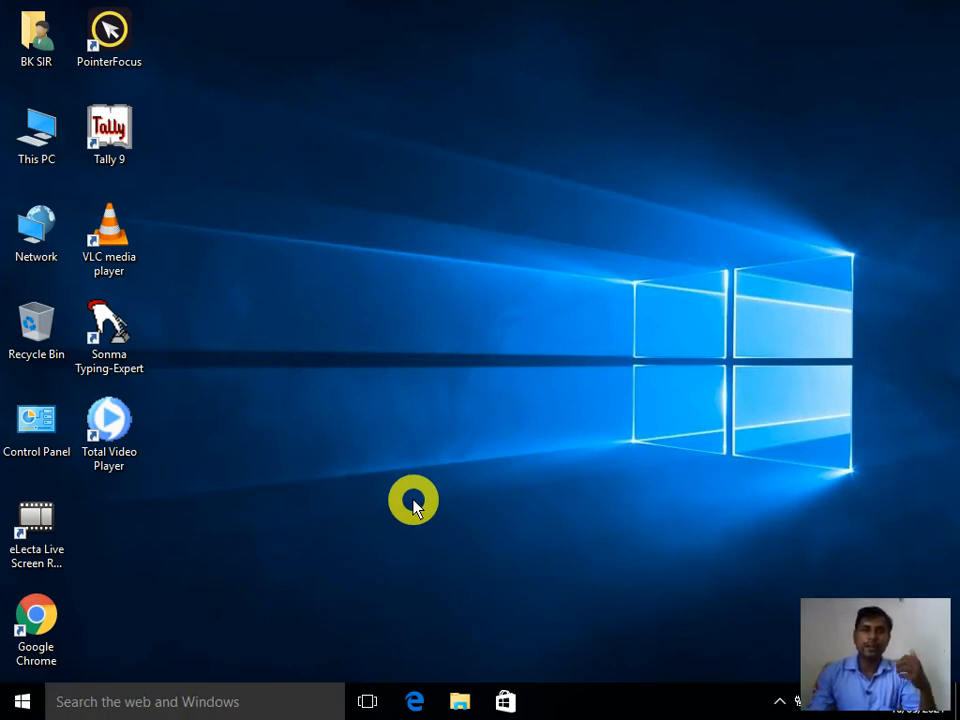
- Search Windows for "word" and open the WordPad desktop app
{"action": "left_click", "coordinate": [157, 711]}
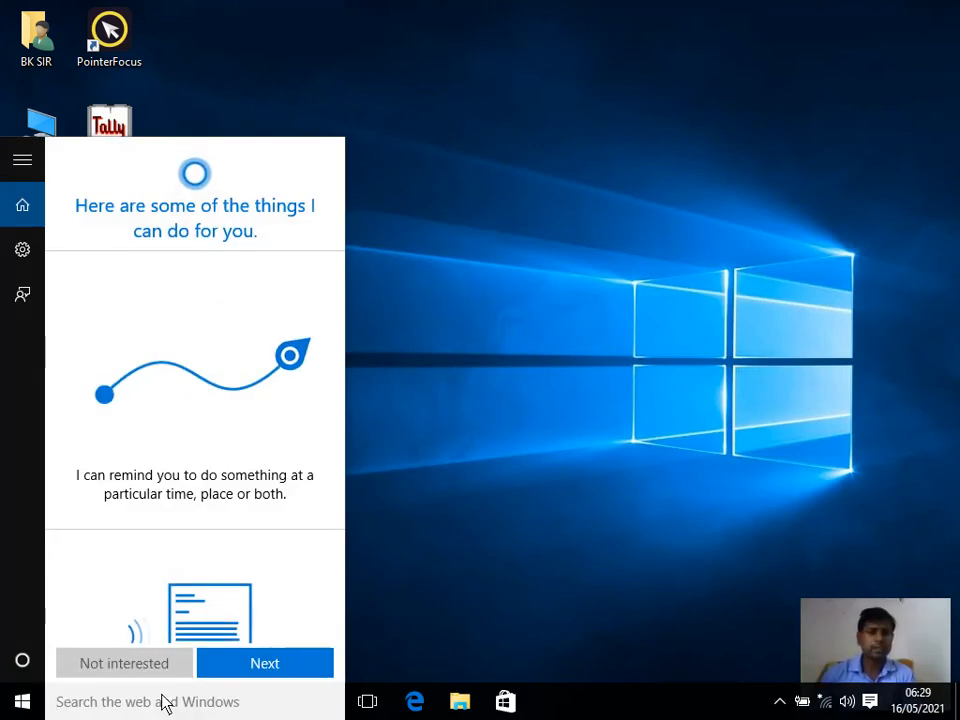
{"action": "type", "text": "wo"}
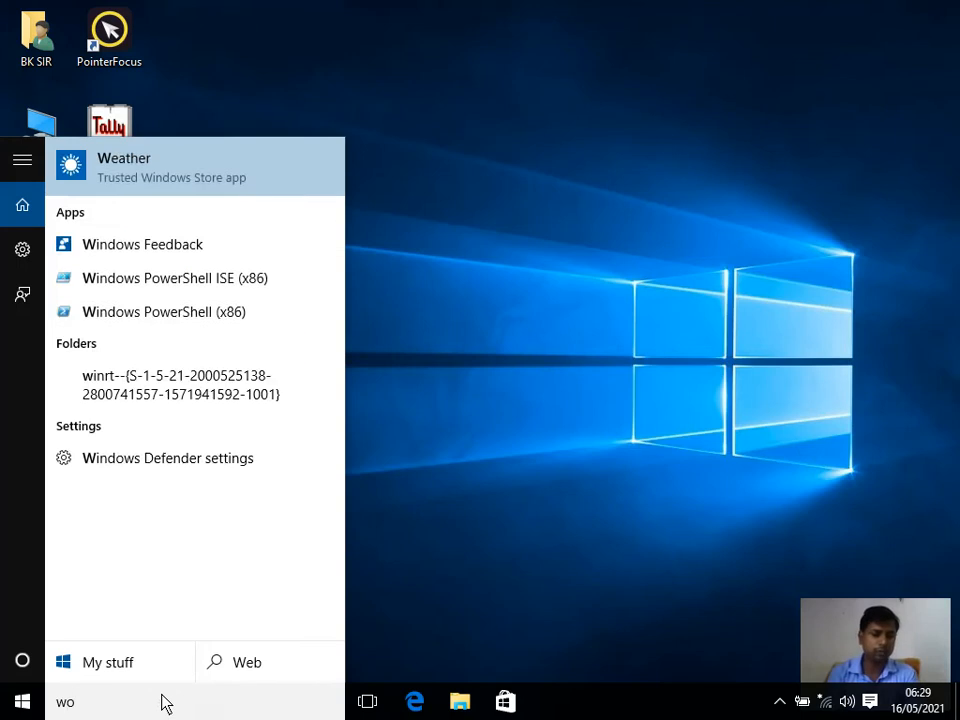
{"action": "type", "text": "rd"}
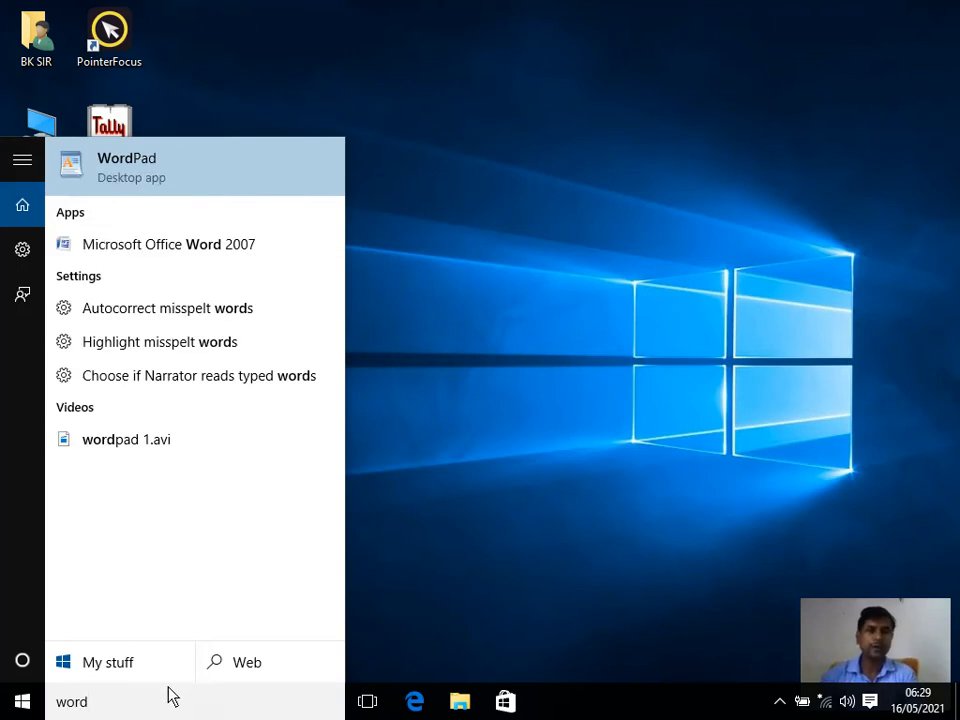
{"action": "left_click", "coordinate": [127, 169]}
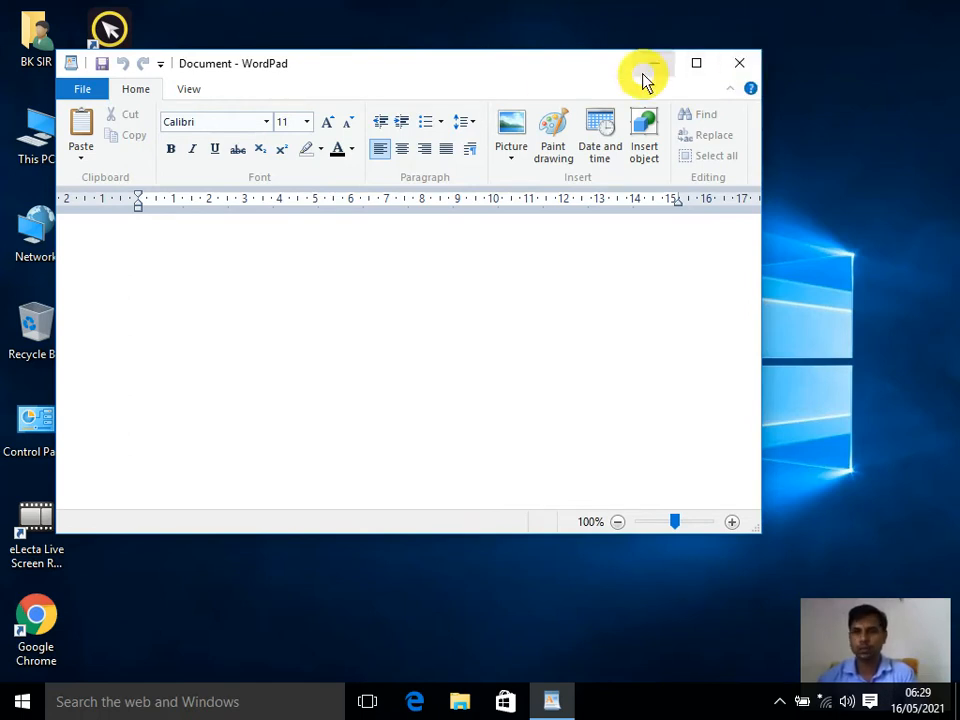
- Maximize the WordPad window, restore it to its smaller size and minimize it
{"action": "left_click", "coordinate": [697, 66]}
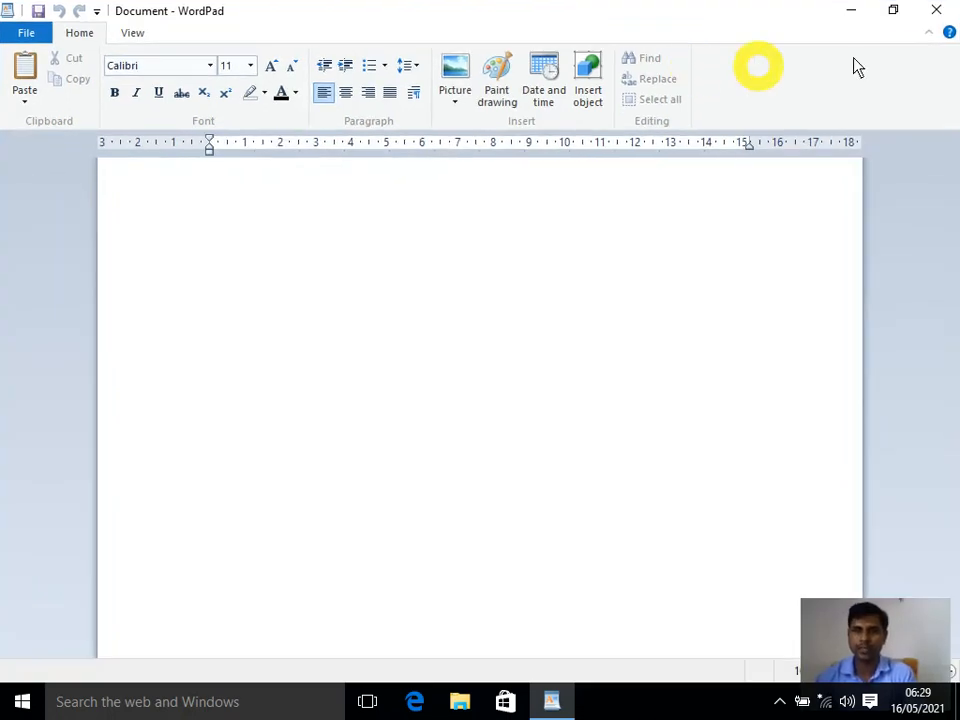
{"action": "left_click", "coordinate": [894, 10]}
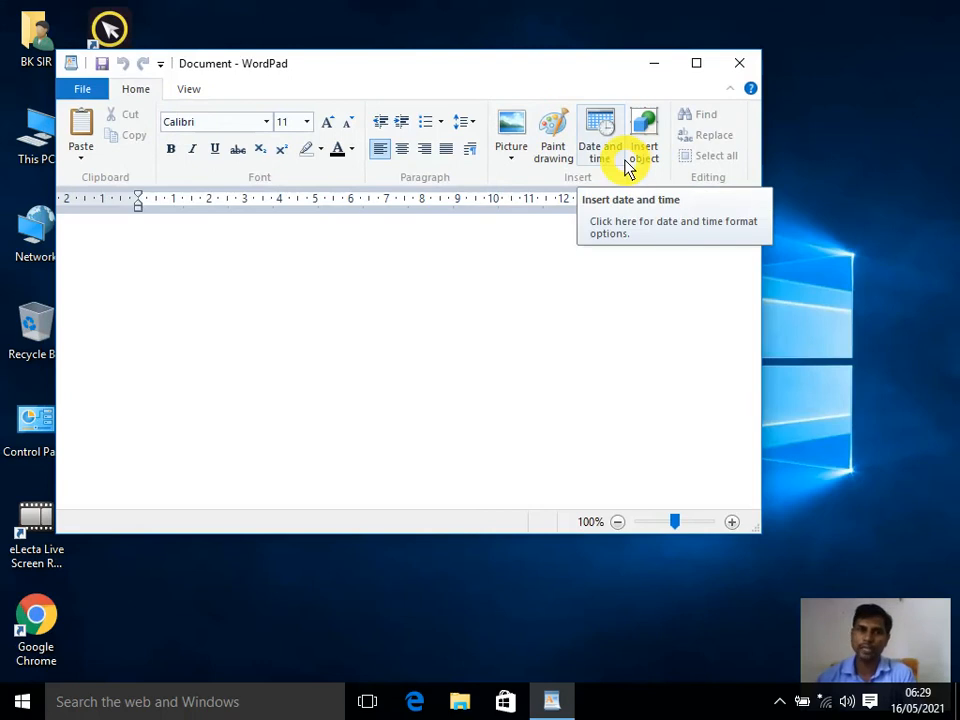
{"action": "left_click", "coordinate": [652, 66]}
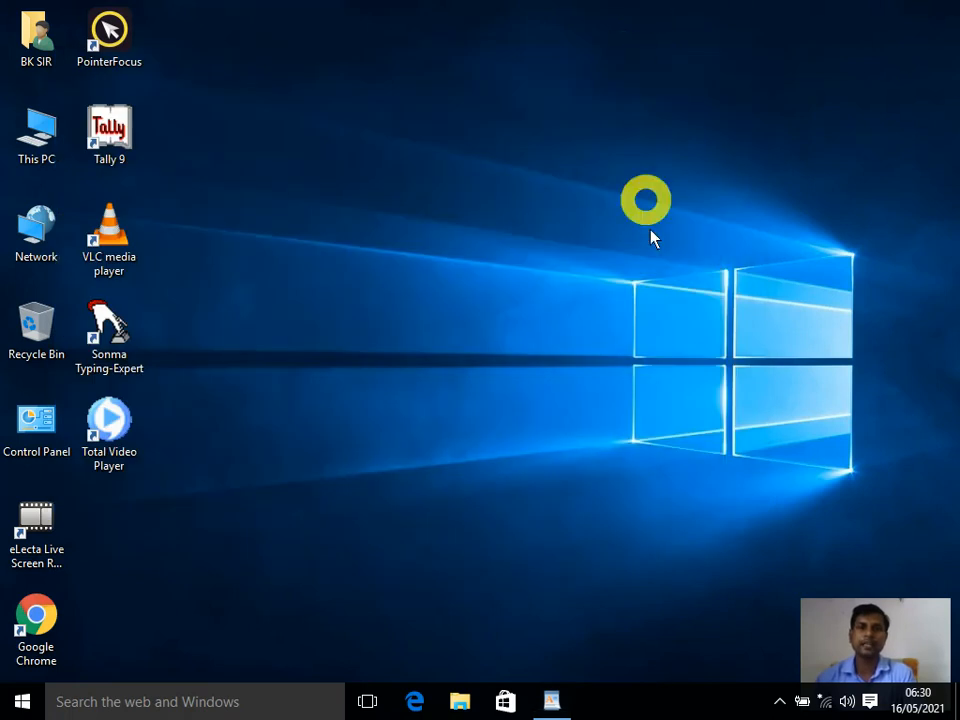
{"action": "mouse_move", "coordinate": [564, 711]}
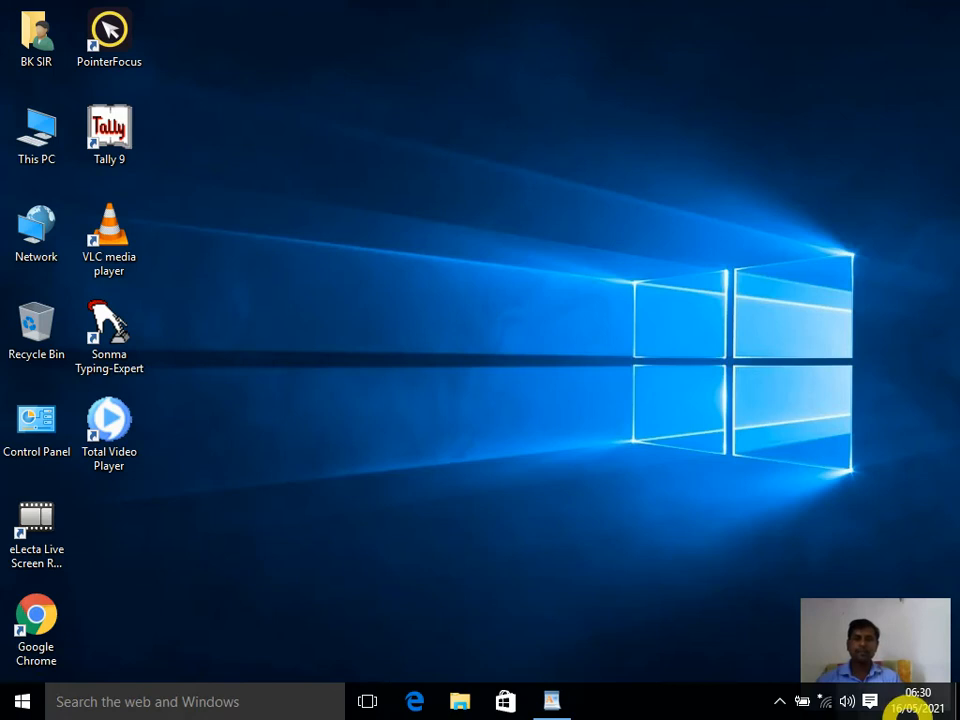
{"action": "mouse_move", "coordinate": [927, 709]}
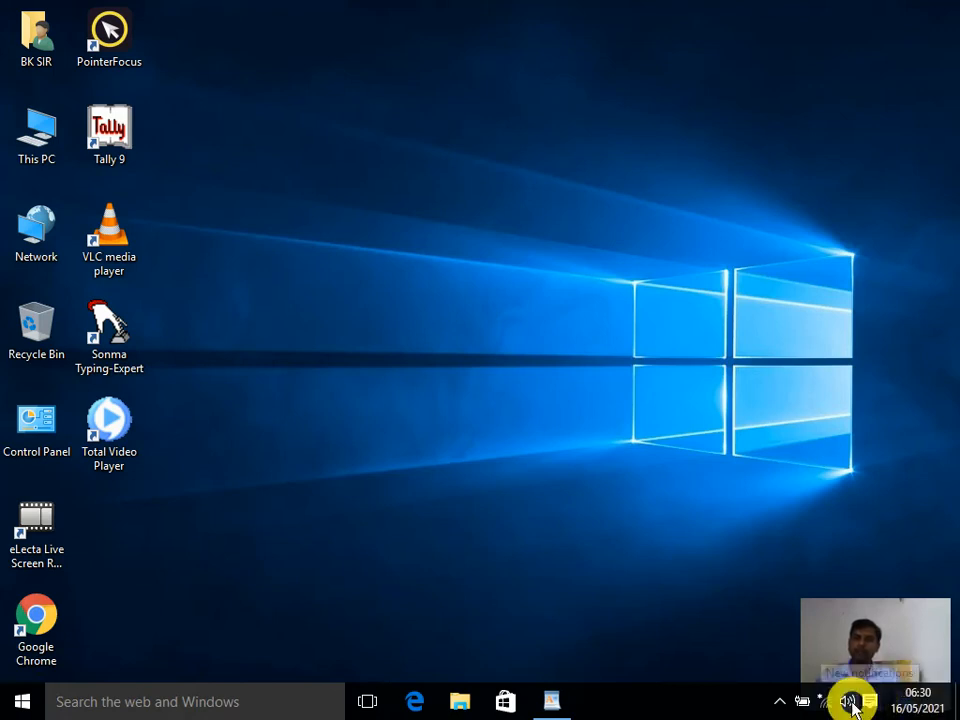
{"action": "mouse_move", "coordinate": [828, 708]}
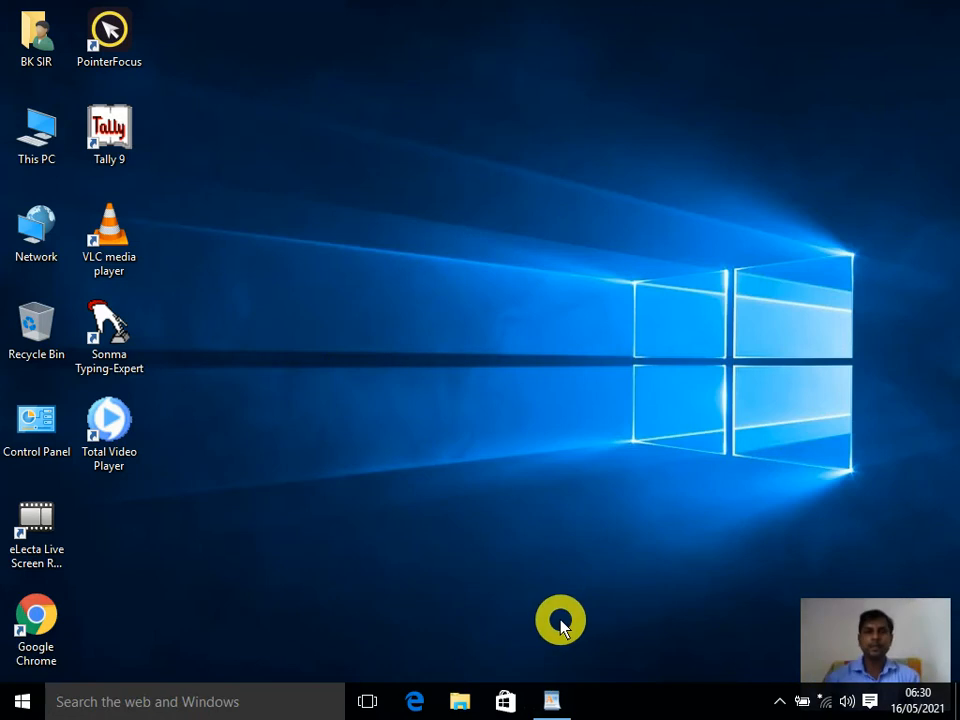
- Bring the minimized WordPad window back and maximize it
{"action": "mouse_move", "coordinate": [566, 710]}
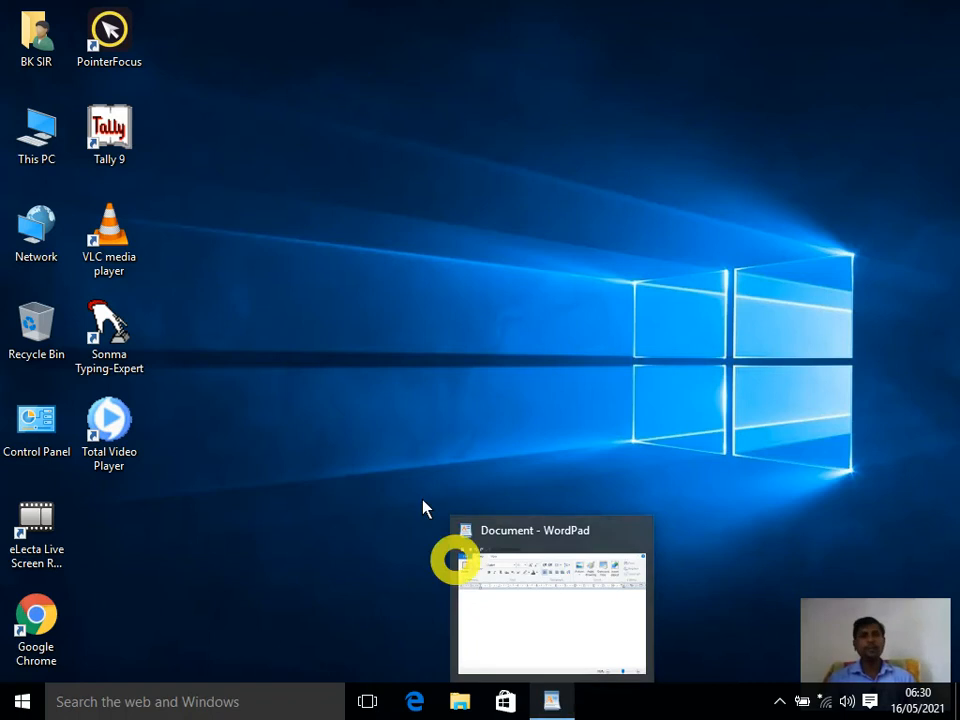
{"action": "left_click", "coordinate": [557, 704]}
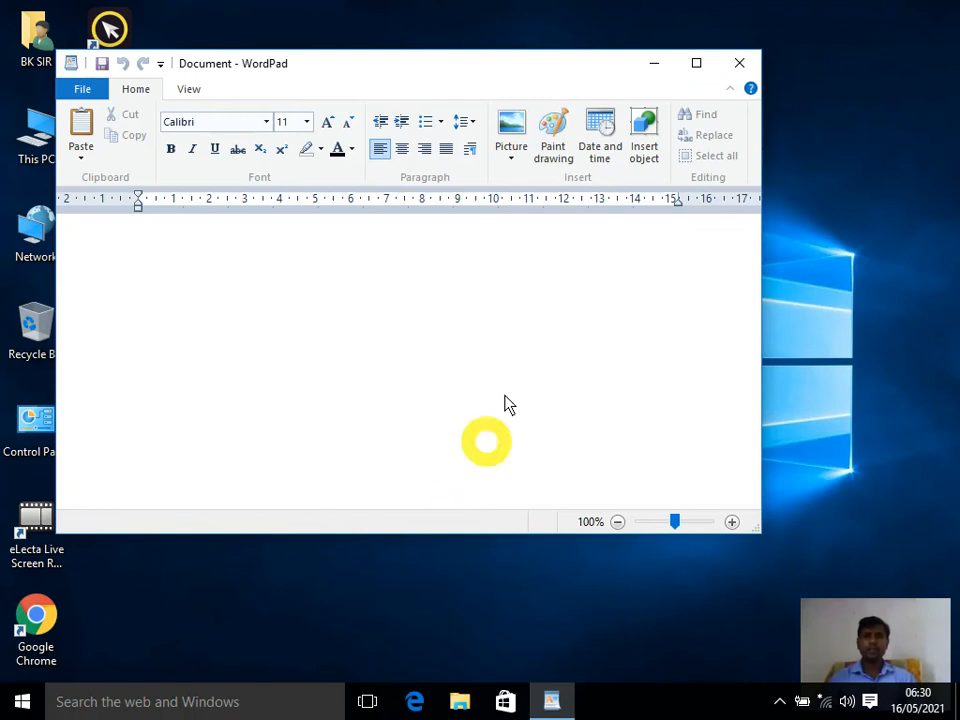
{"action": "left_click", "coordinate": [703, 63]}
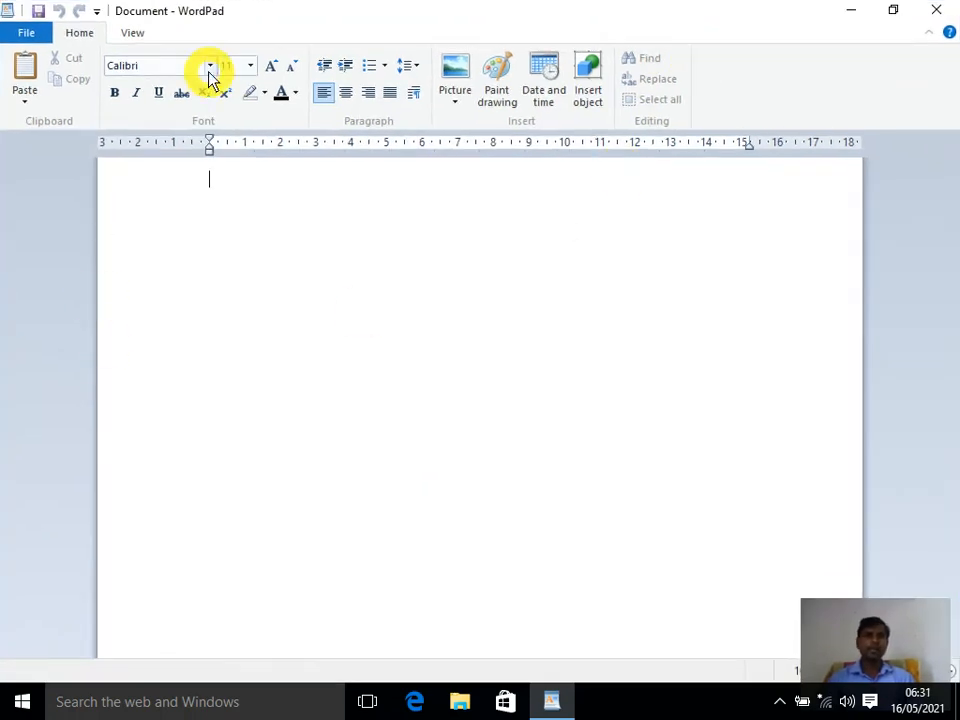
- Set the font size to 20 and write "sdfjkljflsd ljklsa" as the document's first line
{"action": "left_click", "coordinate": [251, 66]}
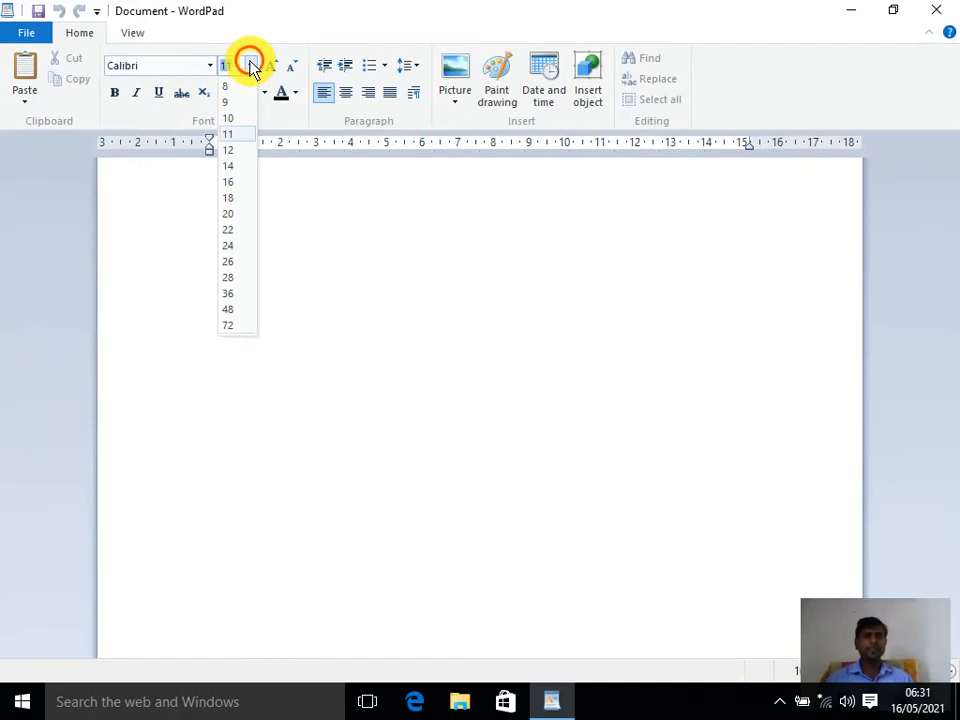
{"action": "left_click", "coordinate": [230, 217]}
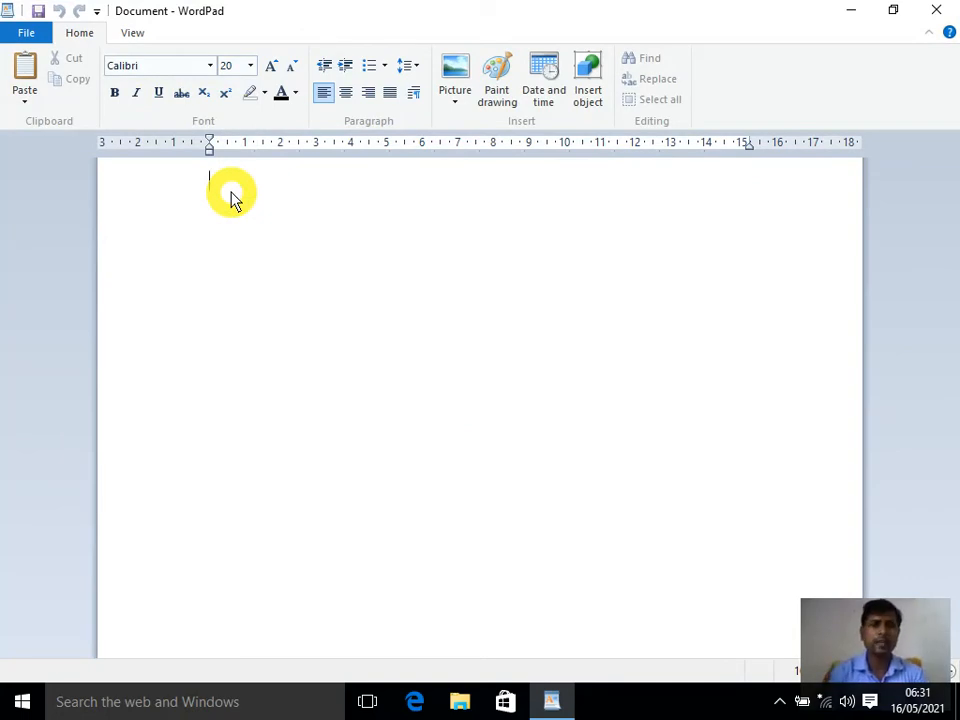
{"action": "type", "text": "sdfjkljflsd"}
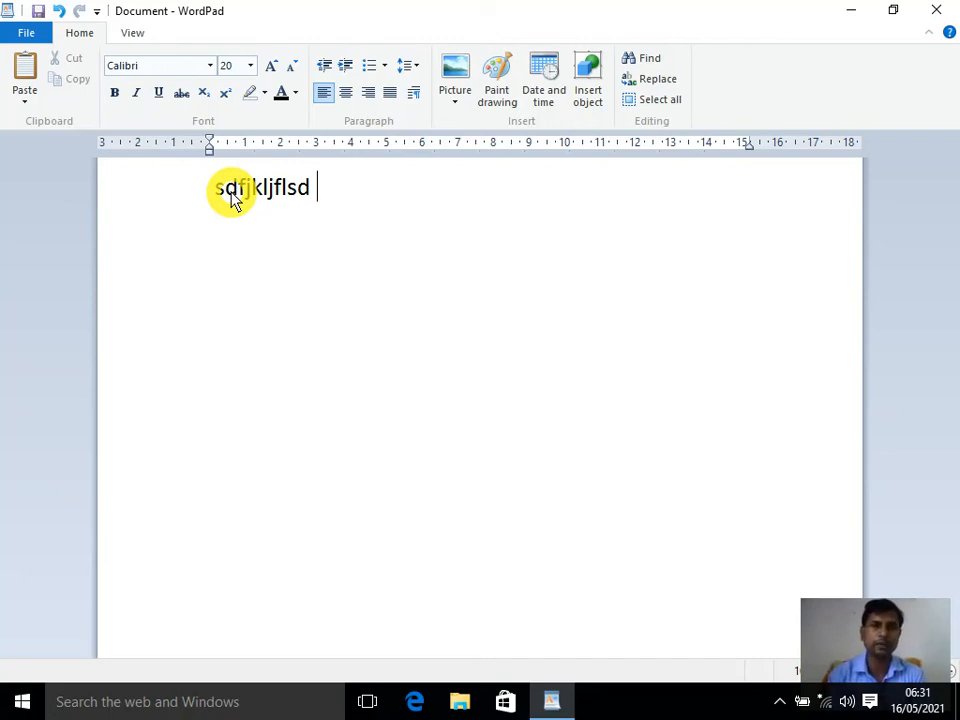
{"action": "type", "text": "l"}
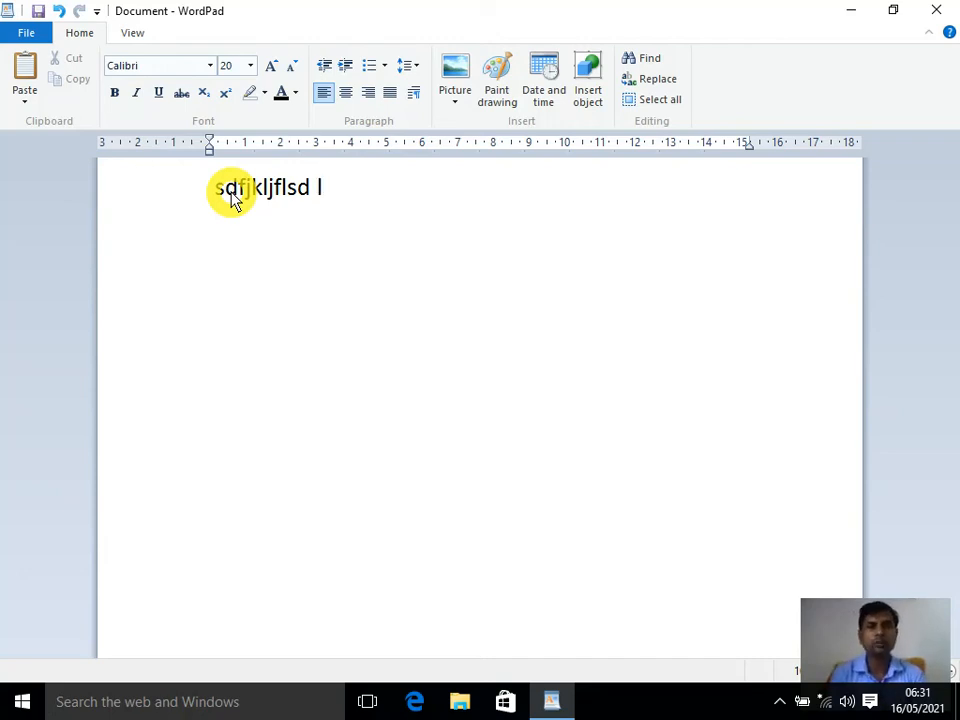
{"action": "type", "text": "jklsa"}
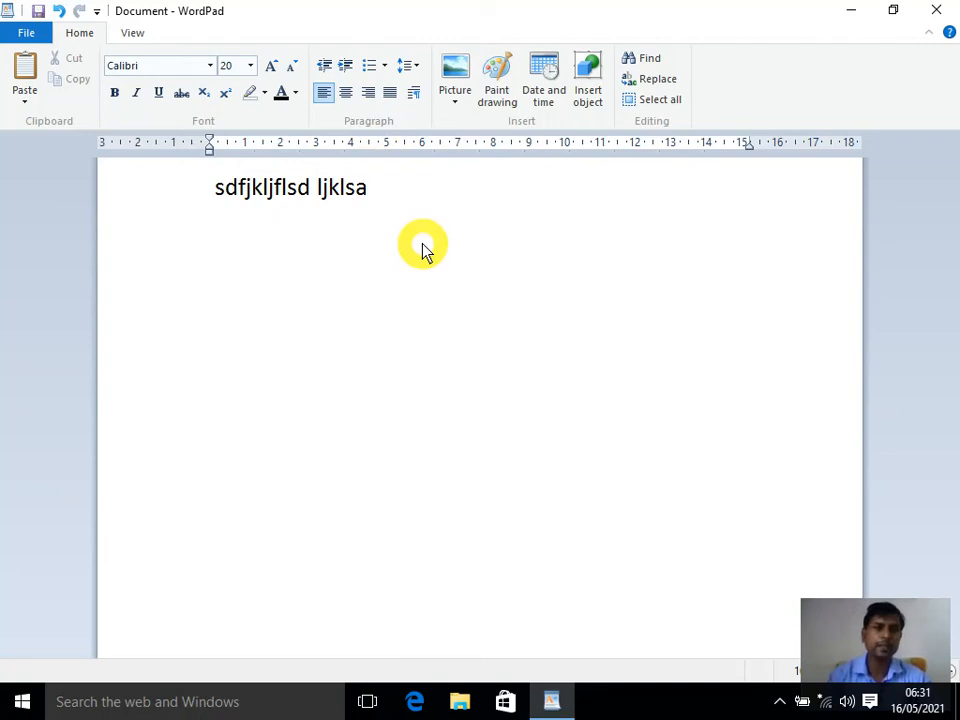
- Add a second line reading "kjdslf jfksldjfs fjsdkjfsd fjsdklfsd fjskldlf"
{"action": "key", "text": "Return"}
{"action": "type", "text": "kjdslf jfksldjf"}
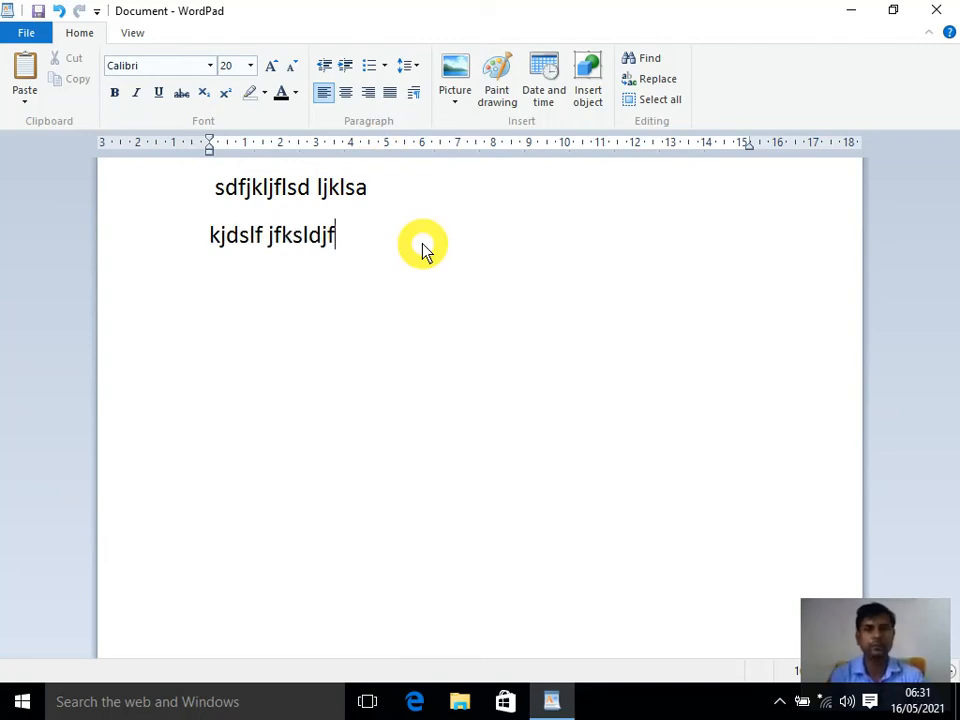
{"action": "type", "text": "s fjsdkjfsd fjsdklfsd fjskldlf"}
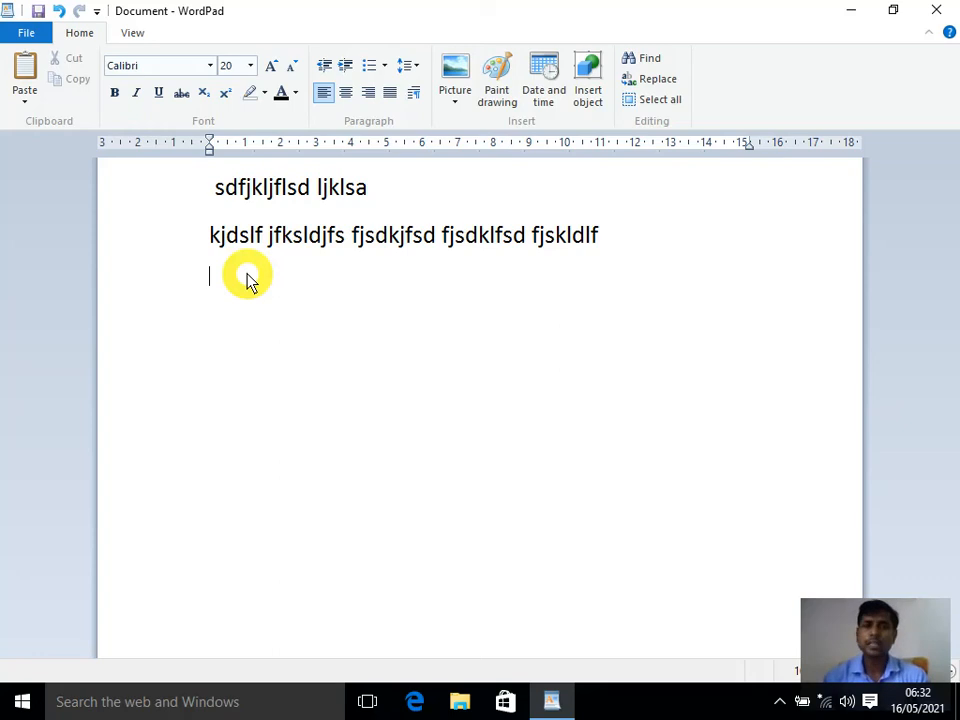
- Write "Ssdlkf;ls ;lksd;f" as the third line, with a capital first letter, and start a new line
{"action": "key", "text": "shift"}
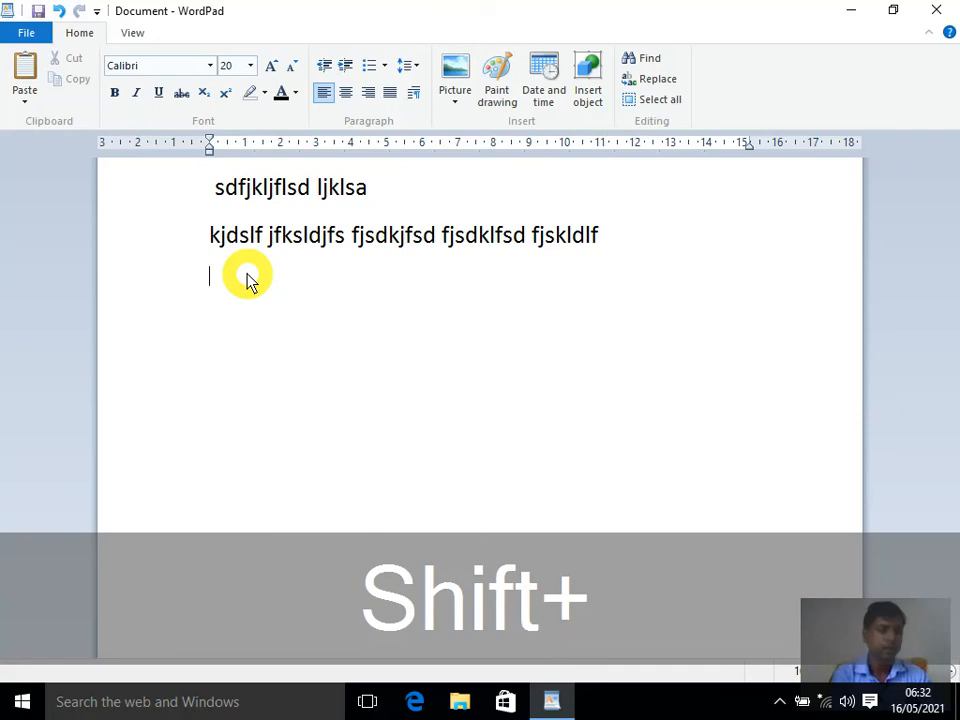
{"action": "type", "text": "S"}
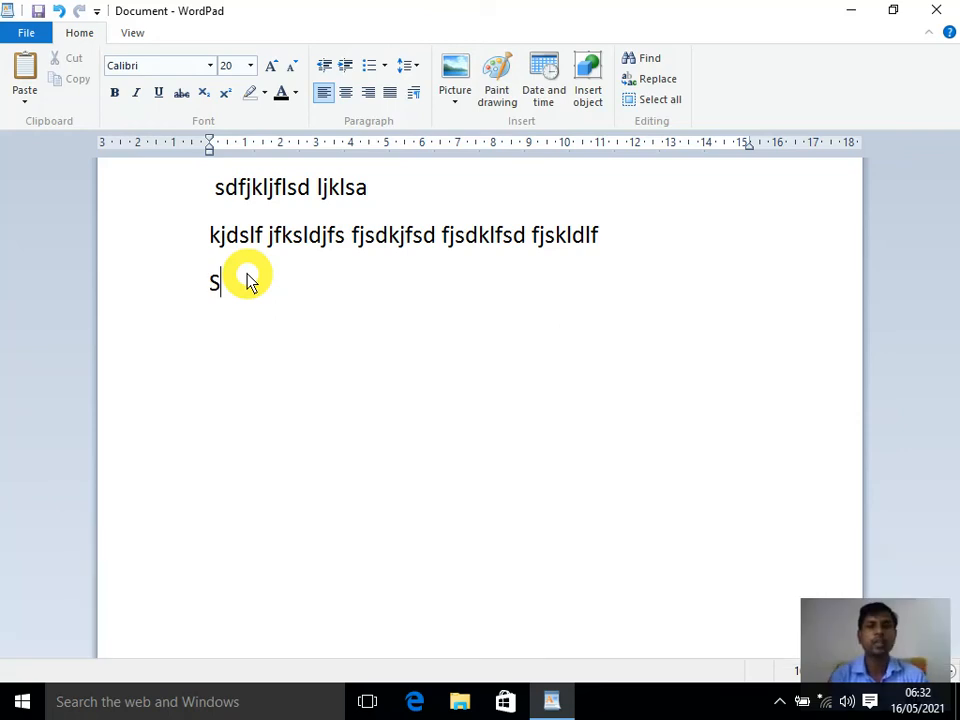
{"action": "type", "text": "sdlkf;ls ;lksd;f"}
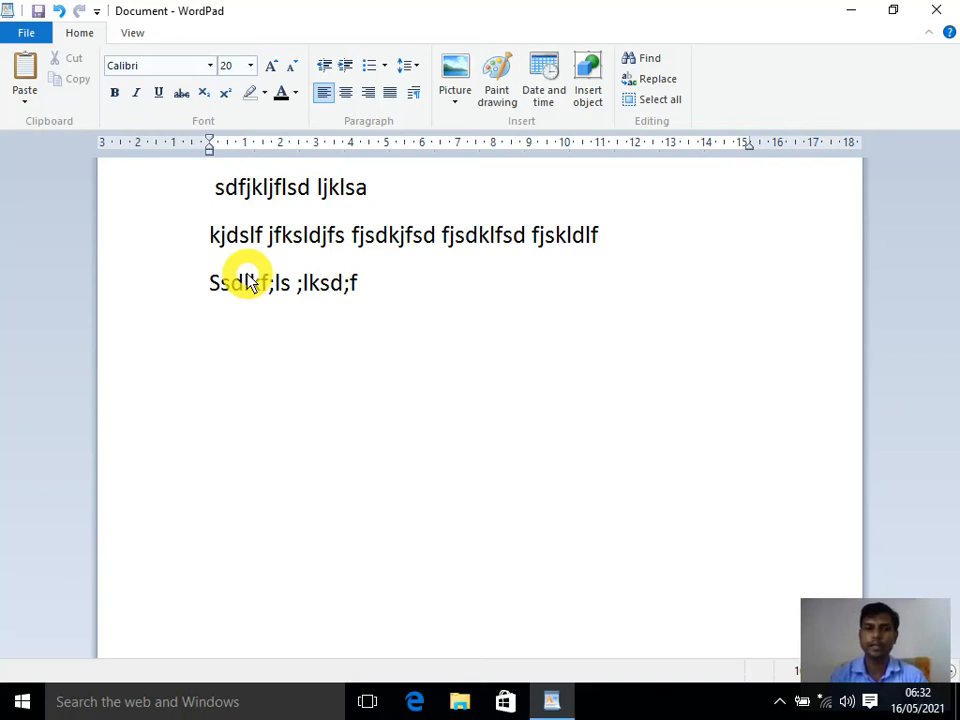
{"action": "key", "text": "Return"}
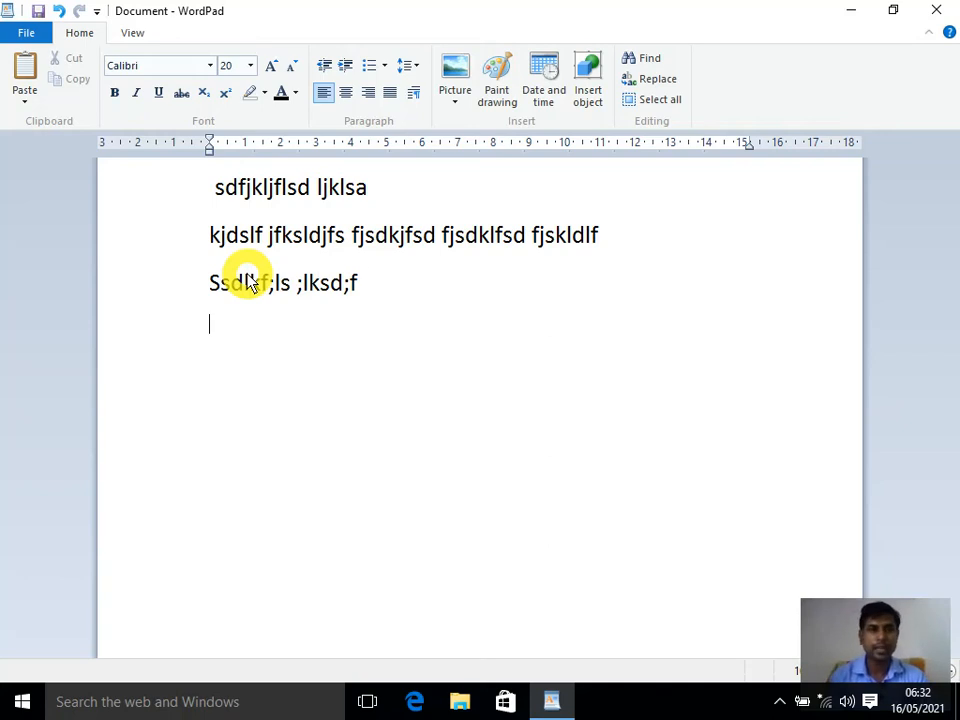
- Write the fourth line as "LDFJFLKDSFS FJSDKLJFSD" in capitals followed by "jfsdkljf jsdkljfsd" in lowercase
{"action": "key", "text": "Caps_Lock"}
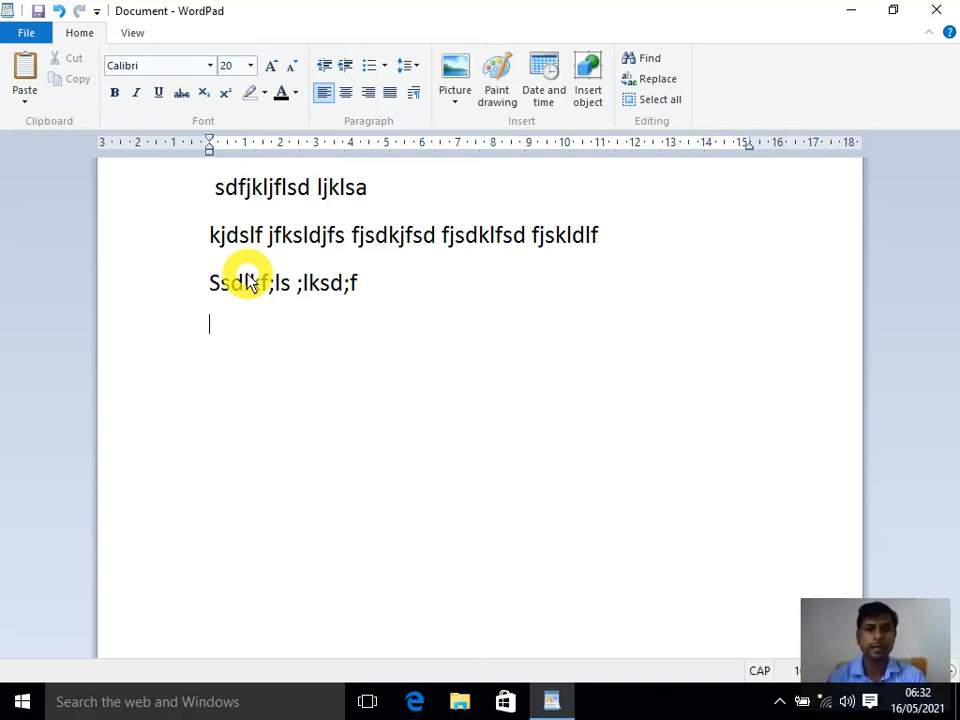
{"action": "key", "text": "Caps_Lock"}
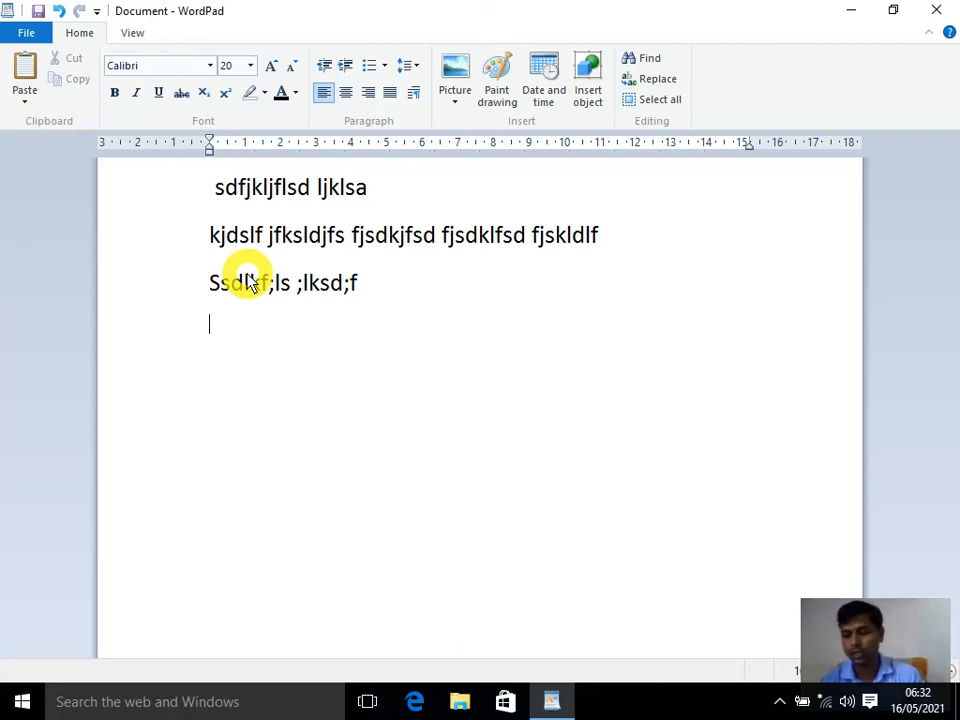
{"action": "key", "text": "Caps_Lock"}
{"action": "type", "text": "LDFJFLKDSFS FJSDKLJFSD"}
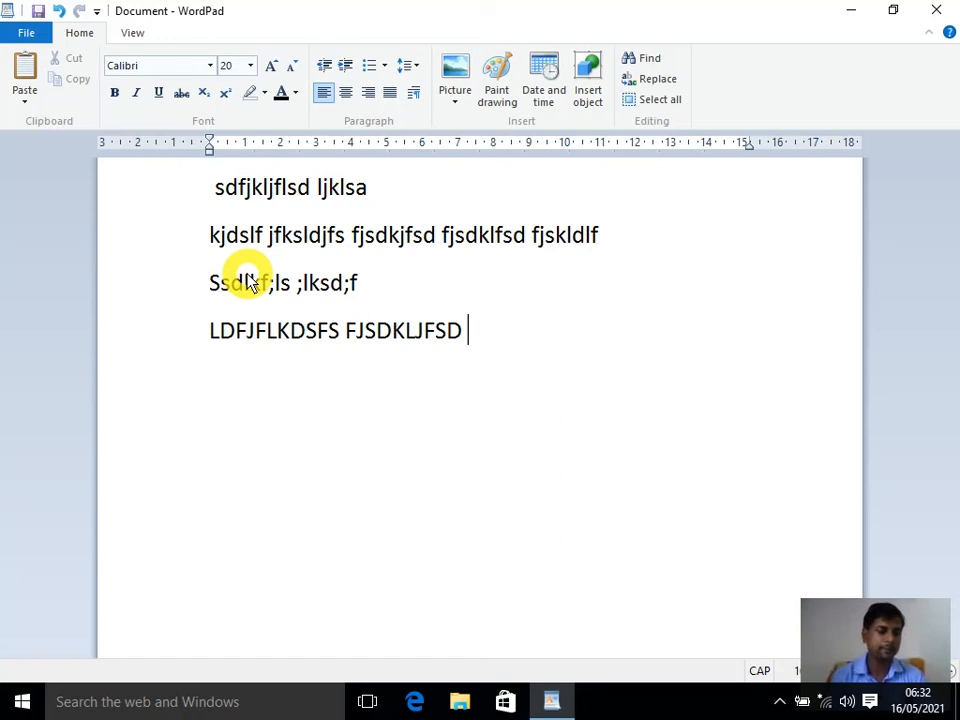
{"action": "key", "text": "Caps_Lock"}
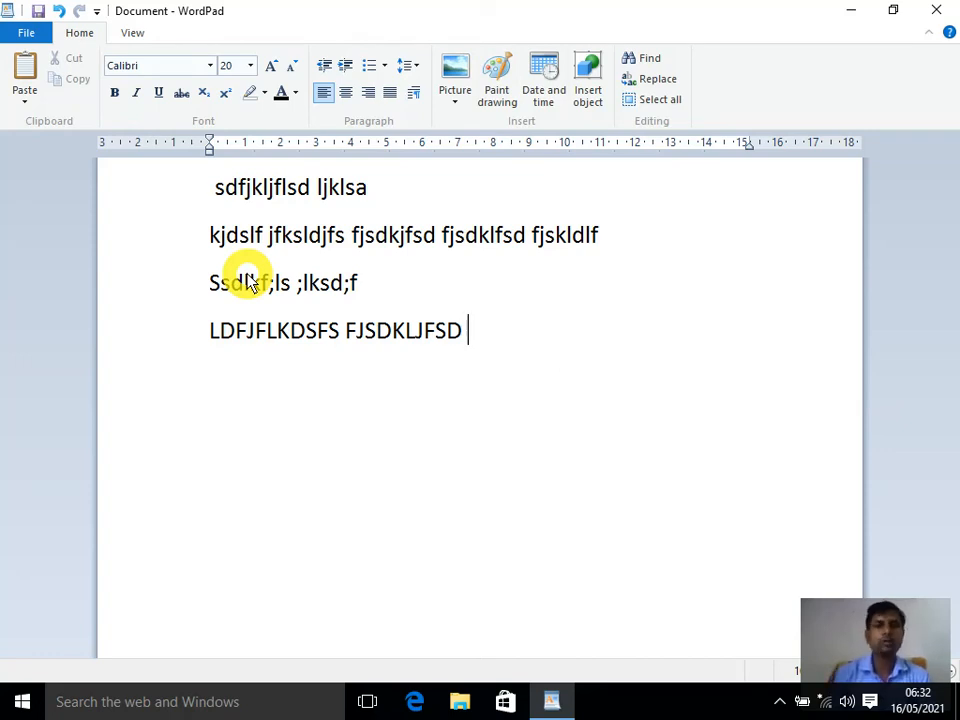
{"action": "type", "text": "jfsdkljf jsdkljfsd"}
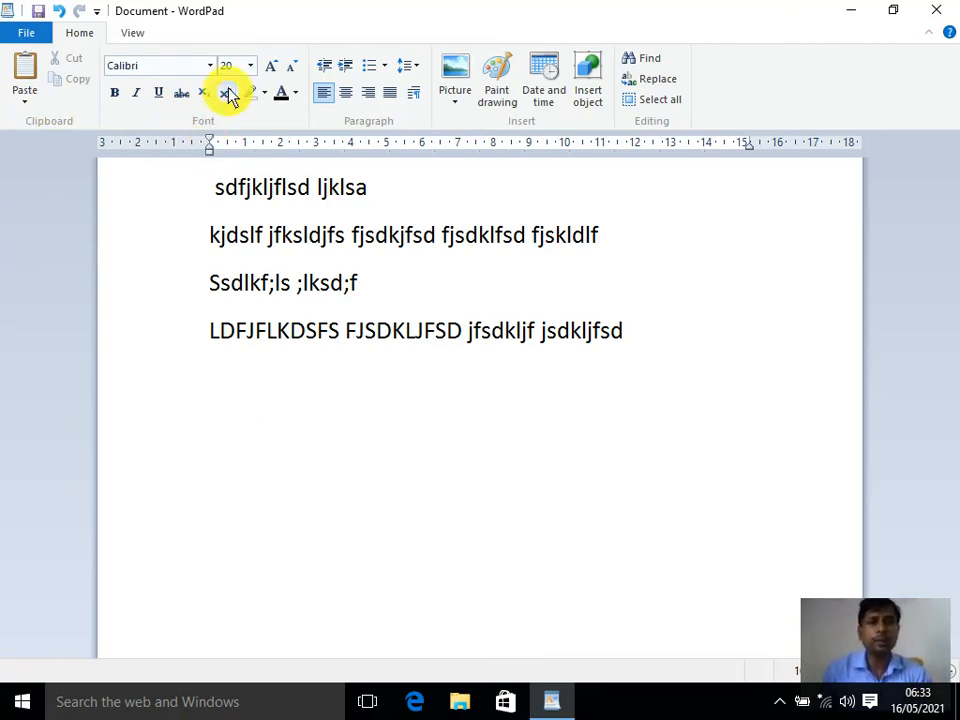
- Select the whole first line, set its font size to 22 and grow it one step to 24
{"action": "left_click", "coordinate": [212, 185]}
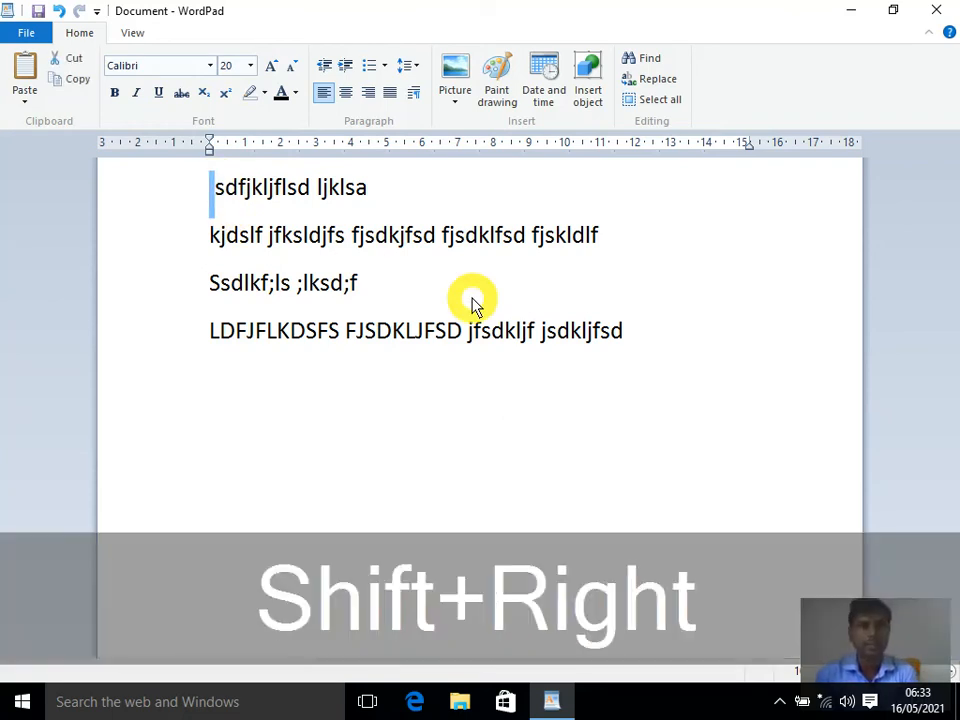
{"action": "key", "text": "shift+Right"}
{"action": "key", "text": "shift+Right"}
{"action": "key", "text": "shift+Right"}
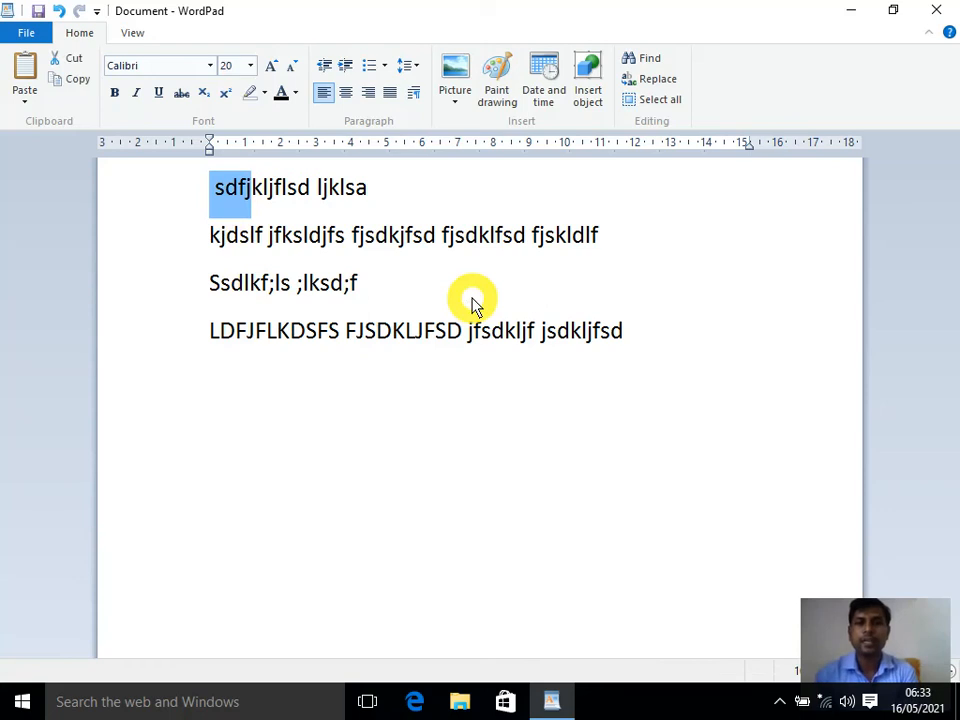
{"action": "key", "text": "shift+Right"}
{"action": "key", "text": "shift+Right"}
{"action": "key", "text": "shift+Right"}
{"action": "key", "text": "shift+Right"}
{"action": "key", "text": "shift+Right"}
{"action": "key", "text": "shift+Right"}
{"action": "key", "text": "shift+Right"}
{"action": "key", "text": "shift+Right"}
{"action": "key", "text": "shift+Right"}
{"action": "key", "text": "shift+Right"}
{"action": "key", "text": "shift+Right"}
{"action": "key", "text": "shift+Right"}
{"action": "key", "text": "shift+Right"}
{"action": "key", "text": "shift+Right"}
{"action": "key", "text": "shift+Right"}
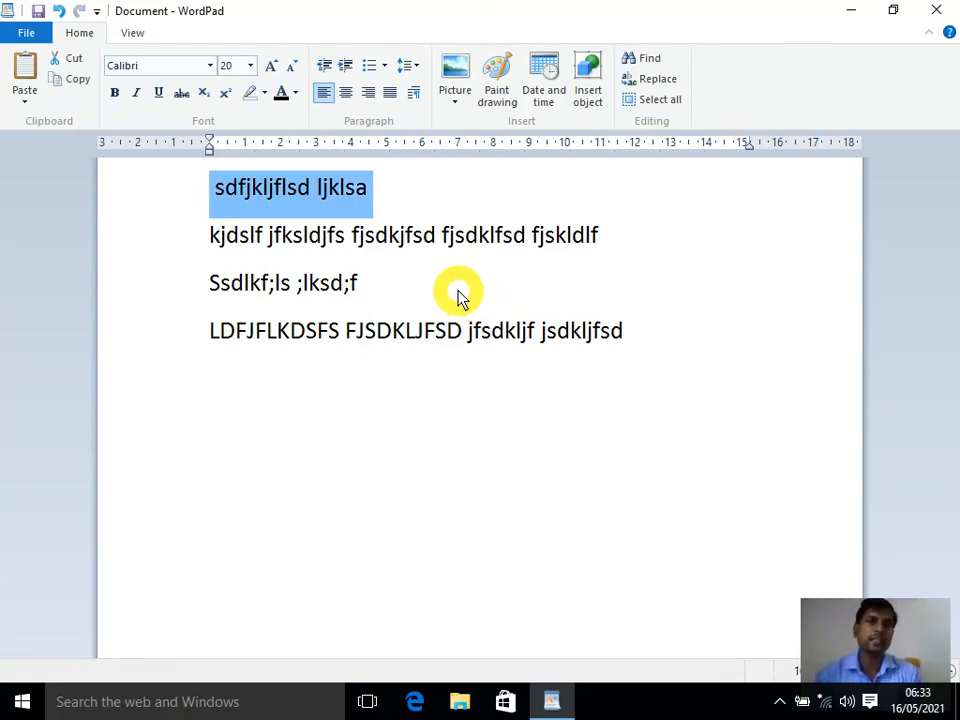
{"action": "left_click", "coordinate": [252, 68]}
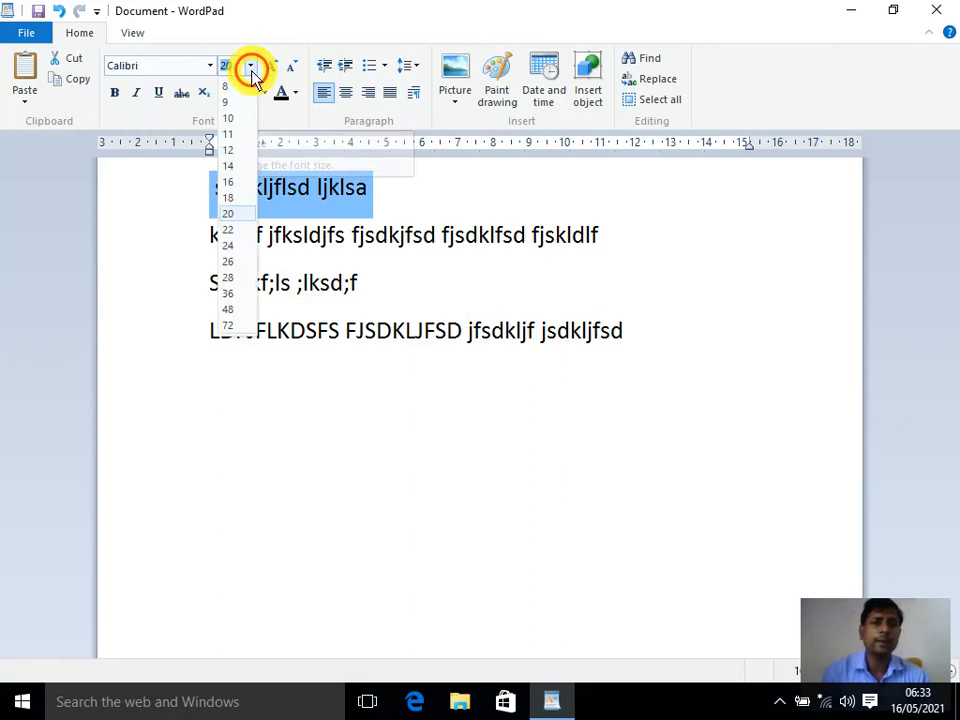
{"action": "left_click", "coordinate": [233, 230]}
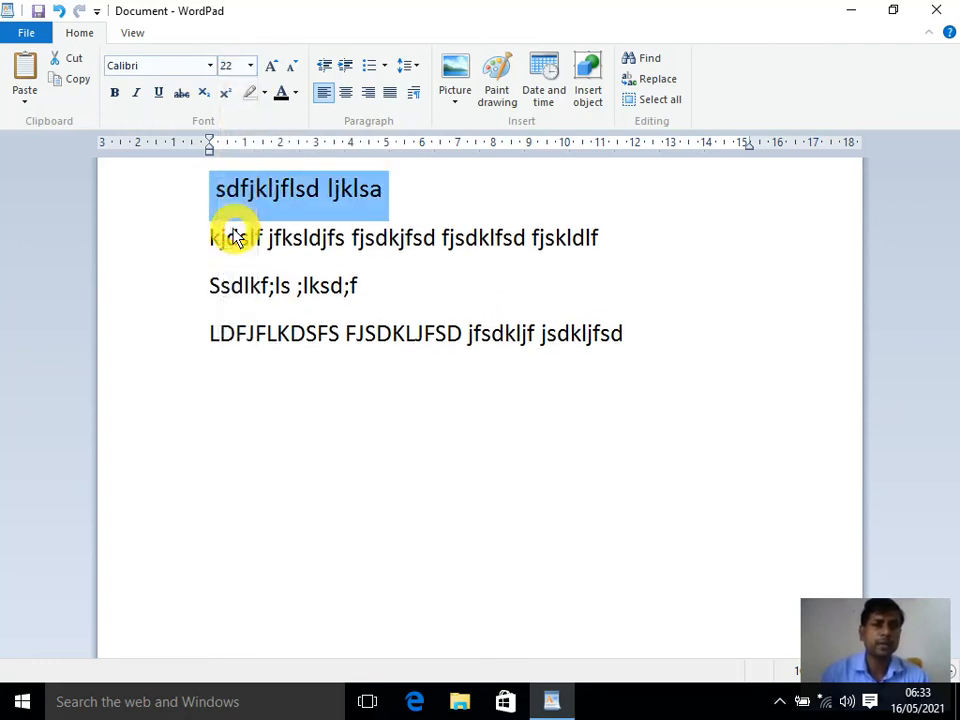
{"action": "left_click", "coordinate": [270, 74]}
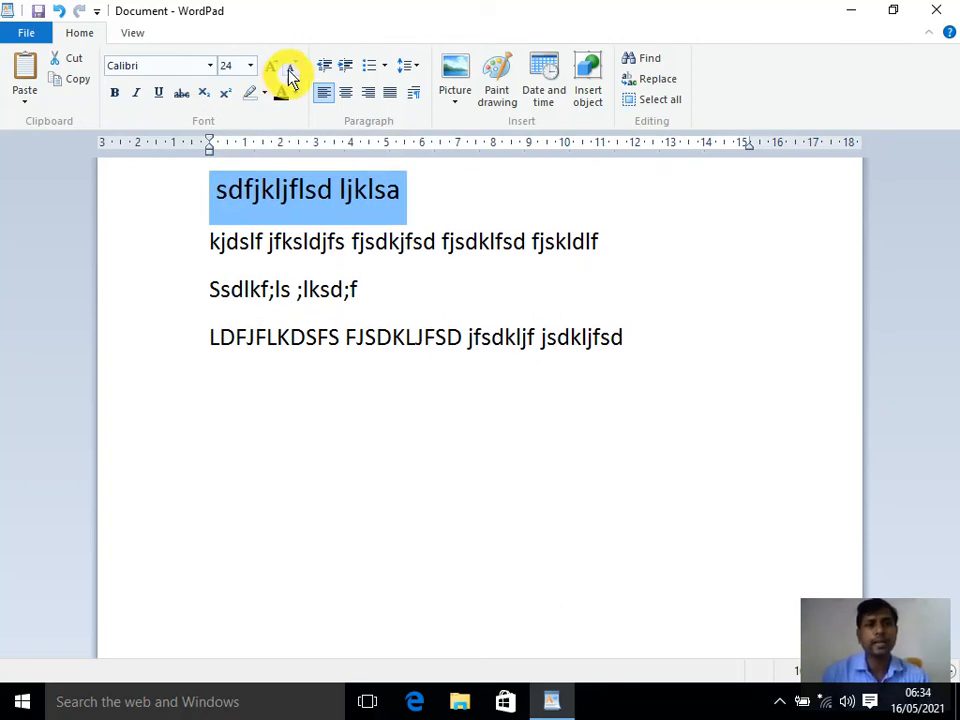
- Shrink the font size of the selected first line by three steps
{"action": "left_click", "coordinate": [291, 68]}
{"action": "left_click", "coordinate": [291, 68]}
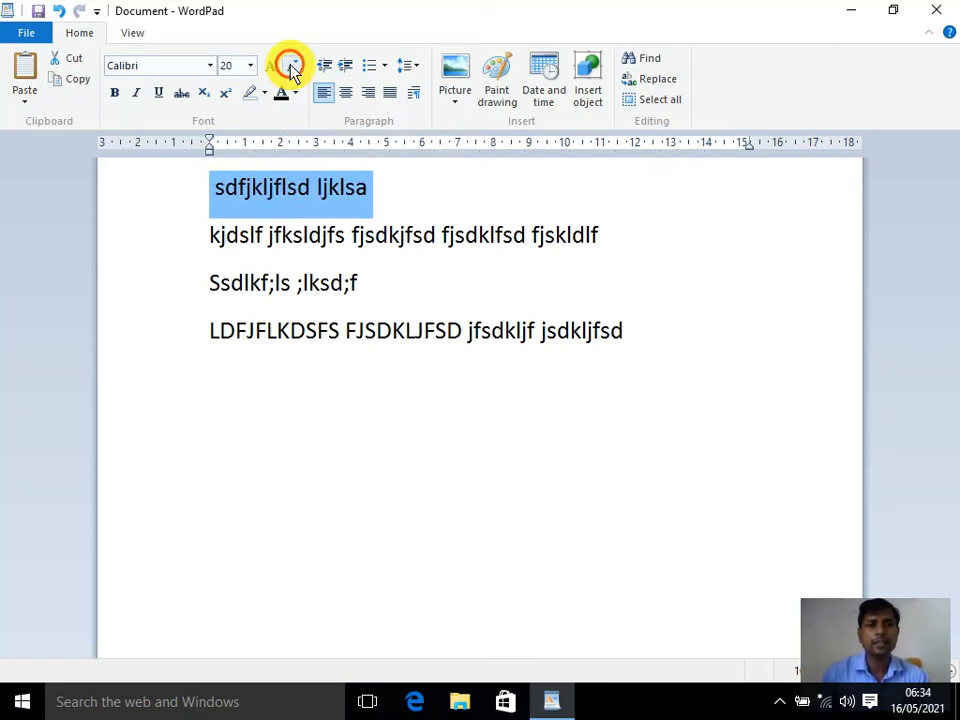
{"action": "left_click", "coordinate": [291, 68]}
- Enlarge the selected first line step by step to font size 72 and reduce it to 36
{"action": "left_click", "coordinate": [266, 72]}
{"action": "left_click", "coordinate": [266, 72]}
{"action": "left_click", "coordinate": [266, 72]}
{"action": "left_click", "coordinate": [266, 72]}
{"action": "left_click", "coordinate": [266, 72]}
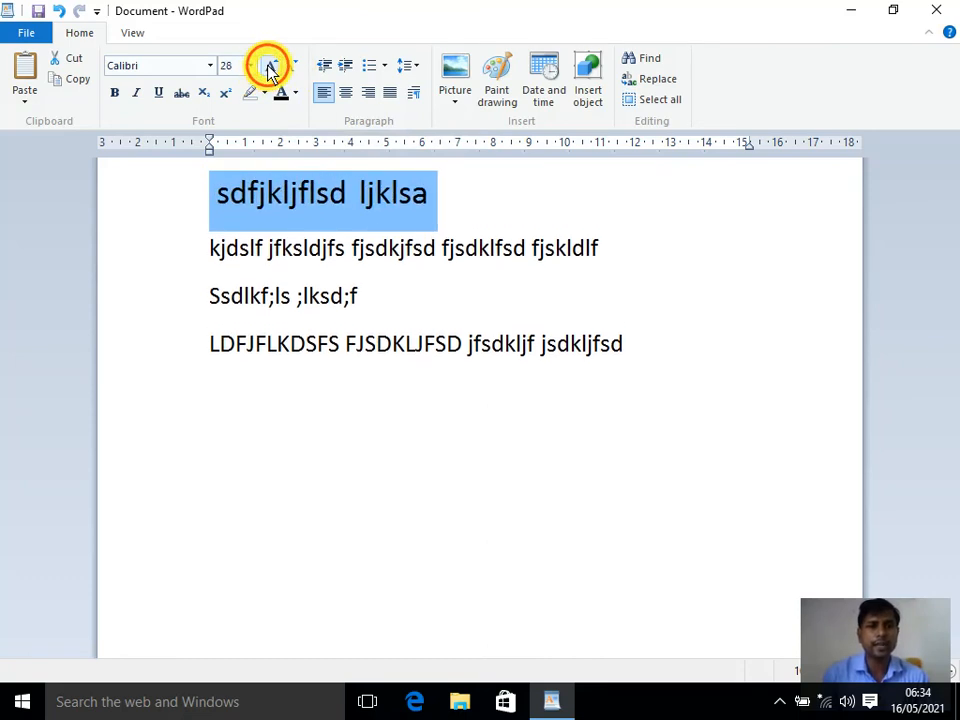
{"action": "left_click", "coordinate": [268, 72]}
{"action": "left_click", "coordinate": [268, 72]}
{"action": "left_click", "coordinate": [267, 72]}
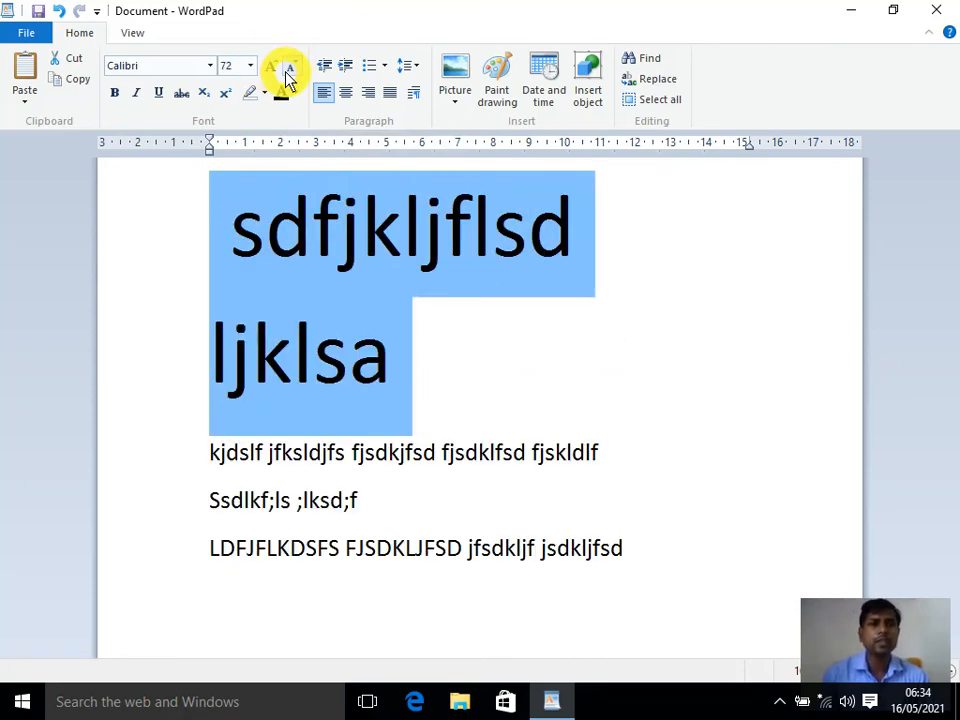
{"action": "left_click", "coordinate": [284, 68]}
{"action": "left_click", "coordinate": [284, 68]}
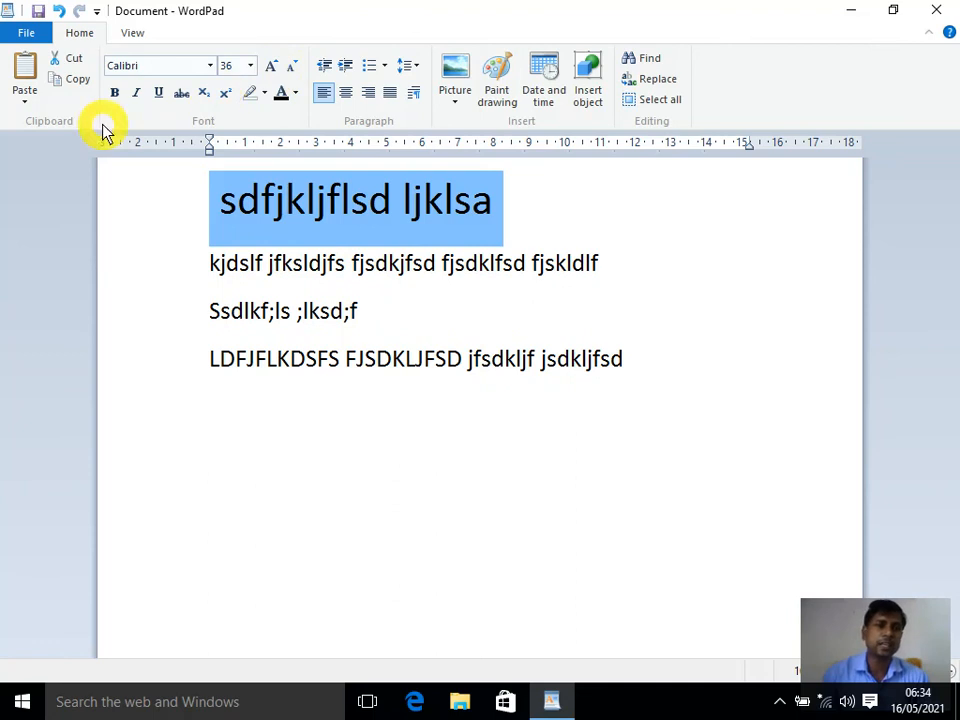
- Browse the available fonts and change the first line's font to Kruti Dev 080
{"action": "left_click", "coordinate": [210, 68]}
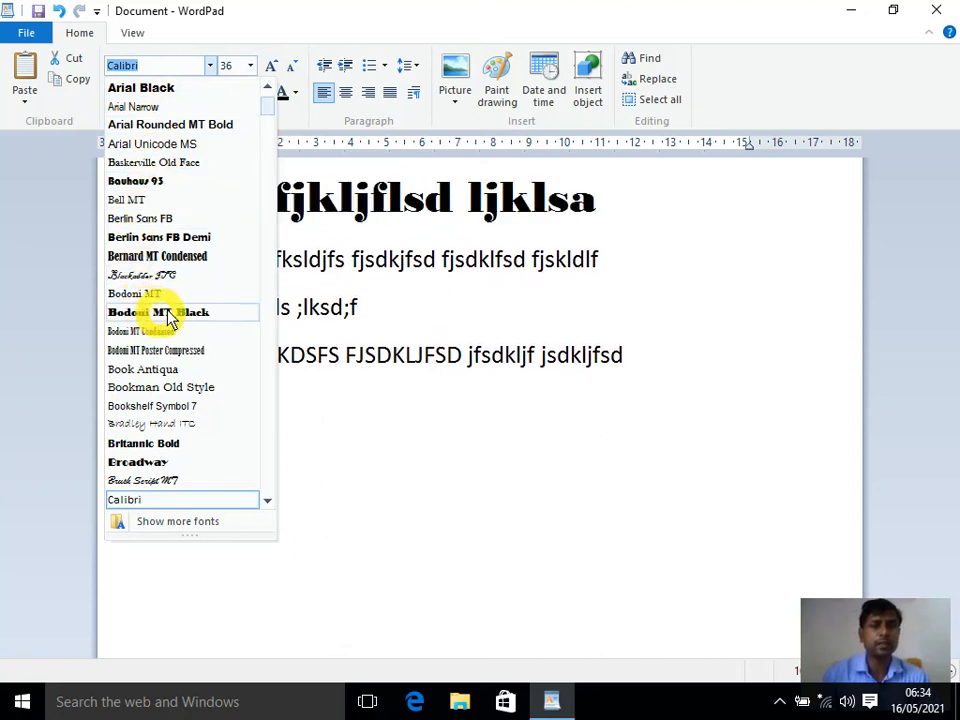
{"action": "left_click_drag", "start_coordinate": [266, 111], "coordinate": [262, 218]}
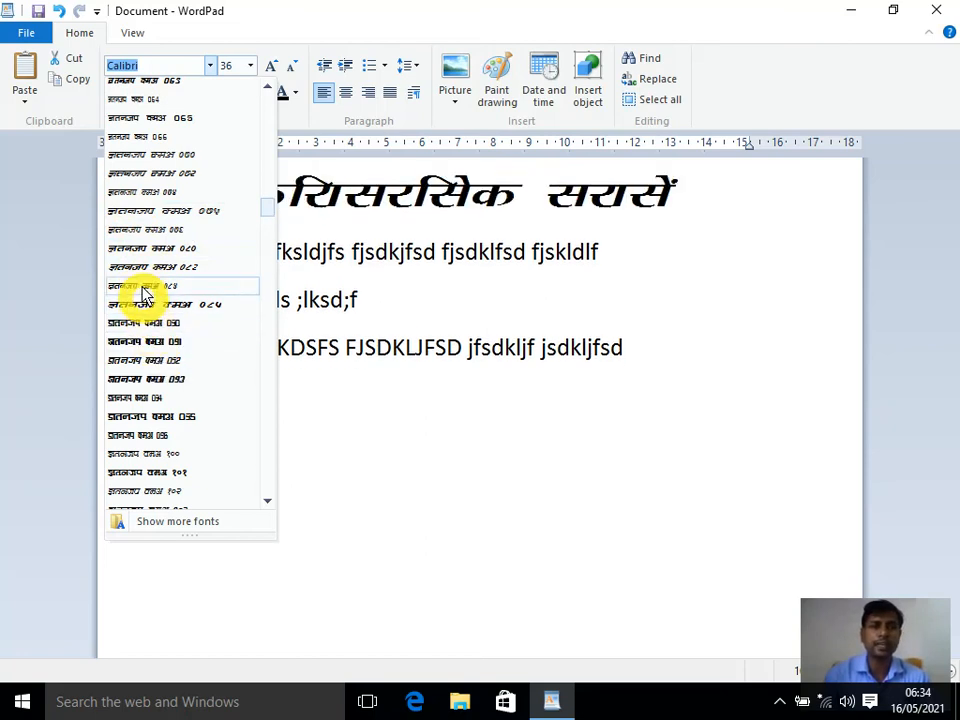
{"action": "left_click", "coordinate": [146, 245]}
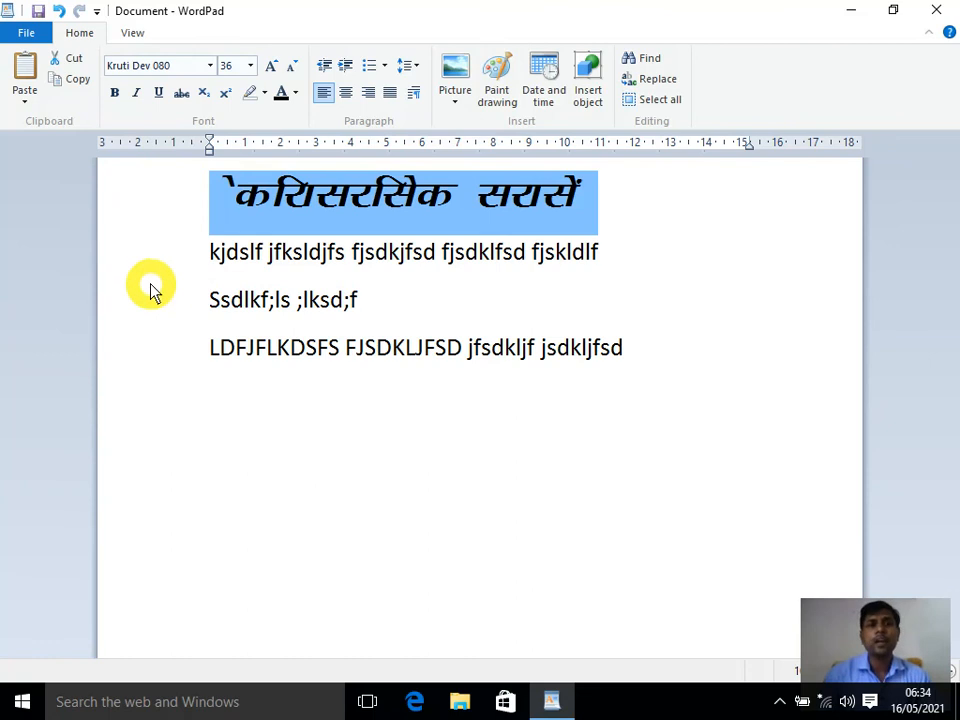
- Try bold, italic and underline on the selected first line and remove all three styles again
{"action": "left_click", "coordinate": [115, 93]}
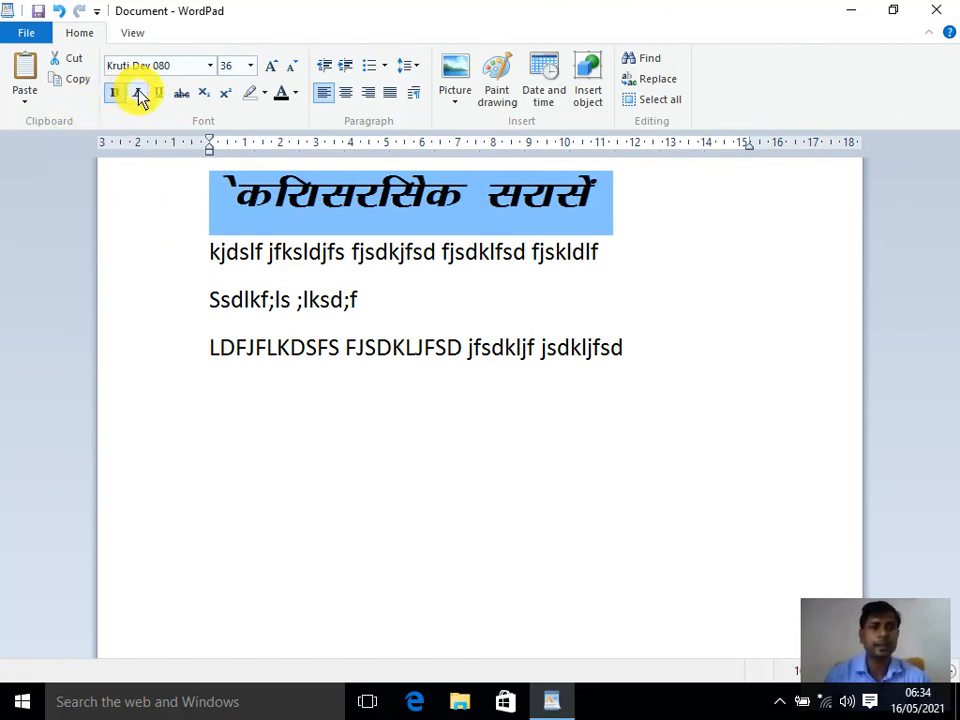
{"action": "left_click", "coordinate": [137, 93]}
{"action": "left_click", "coordinate": [160, 93]}
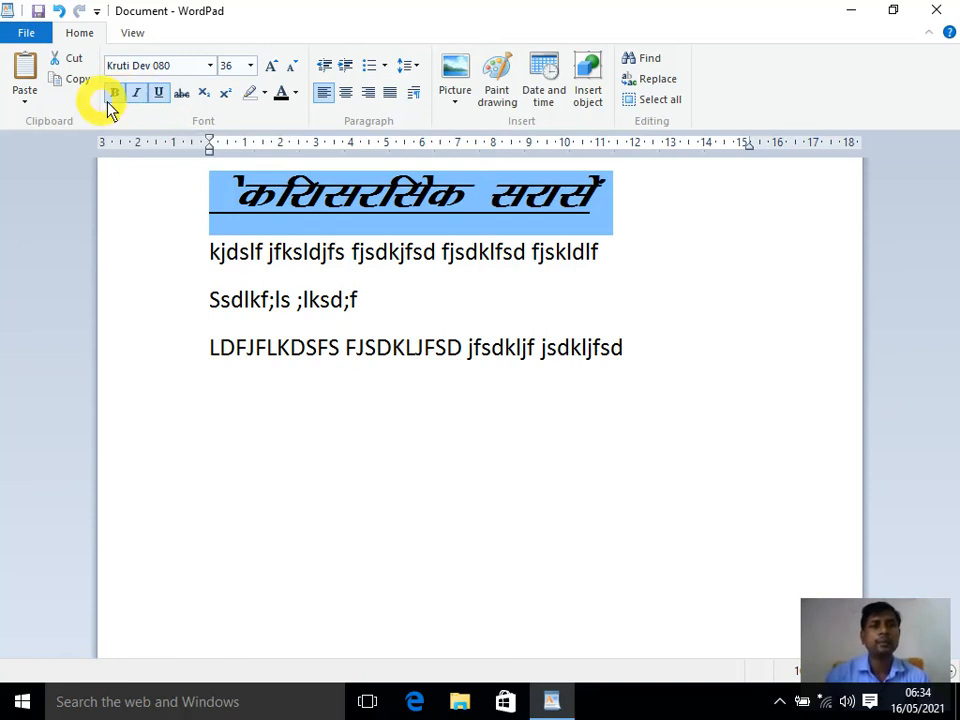
{"action": "left_click", "coordinate": [152, 94]}
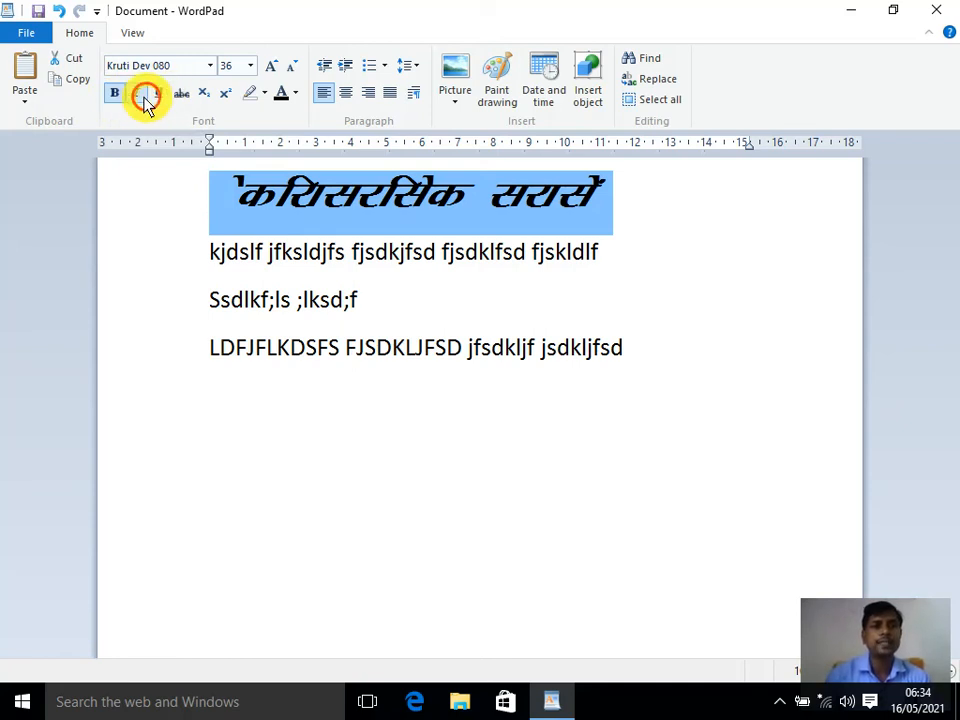
{"action": "left_click", "coordinate": [112, 95]}
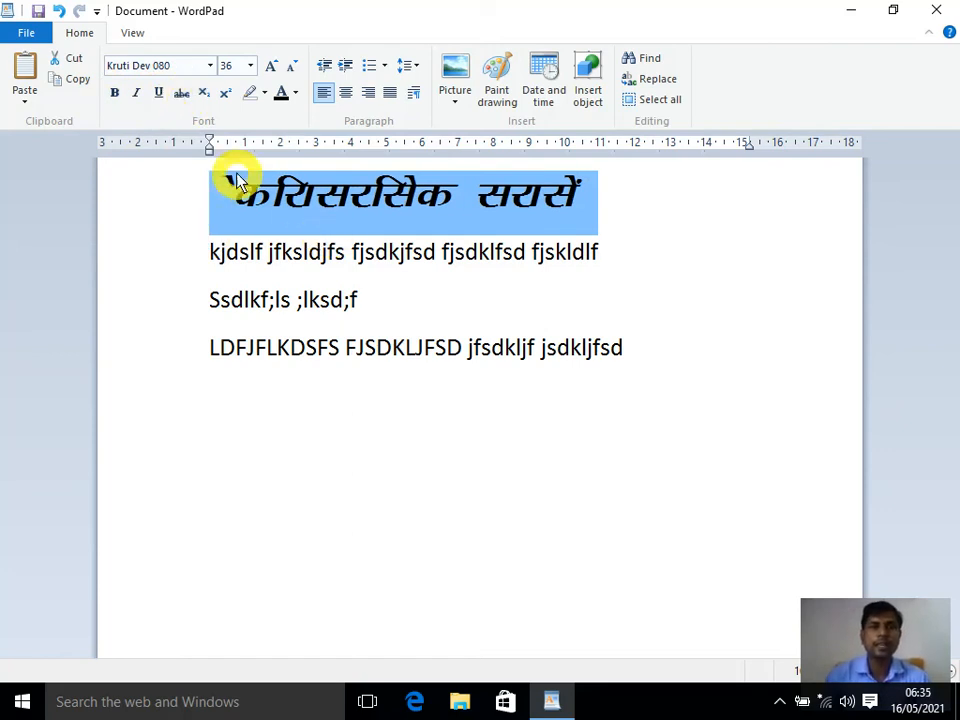
- Try strikethrough on the selected first line and remove it again
{"action": "left_click", "coordinate": [181, 95]}
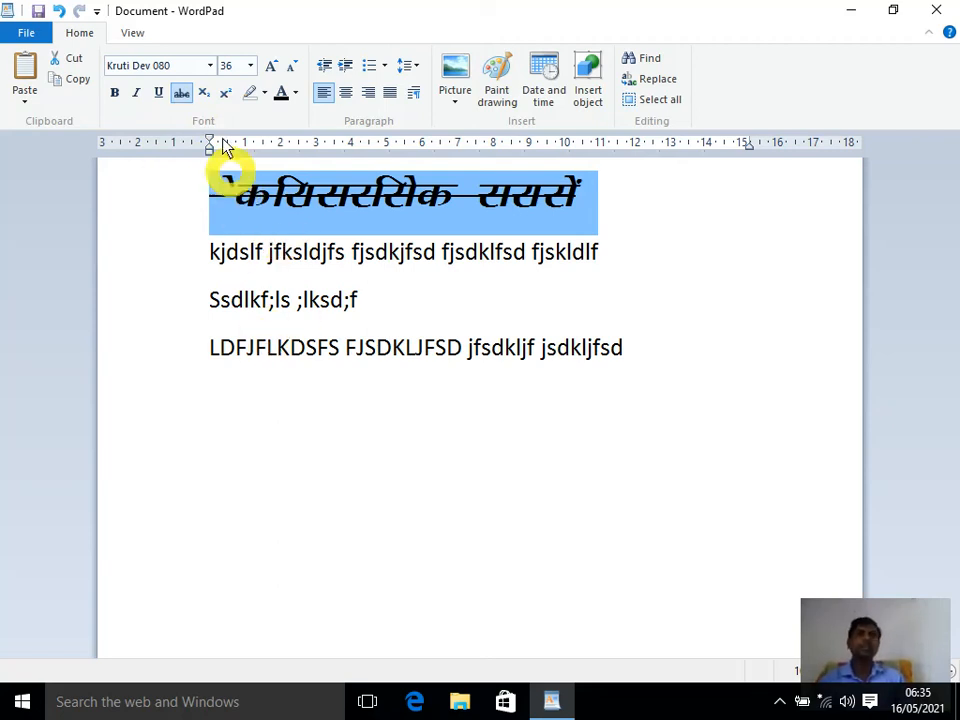
{"action": "left_click", "coordinate": [187, 97]}
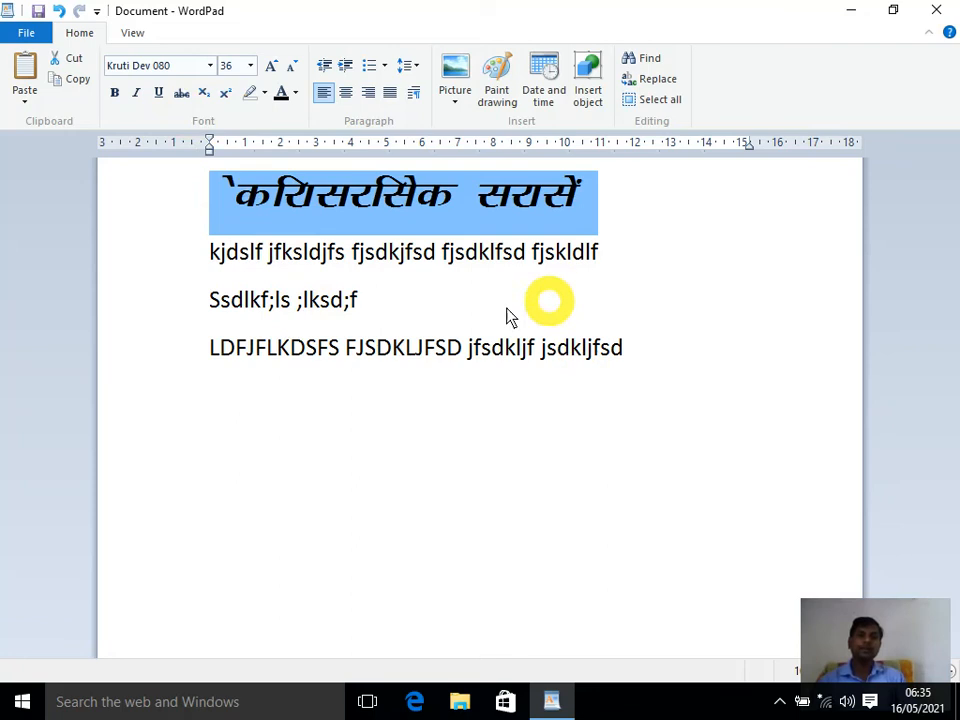
- Add a fifth line reading "100/-" at the end of the text and strike it through
{"action": "left_click", "coordinate": [675, 522]}
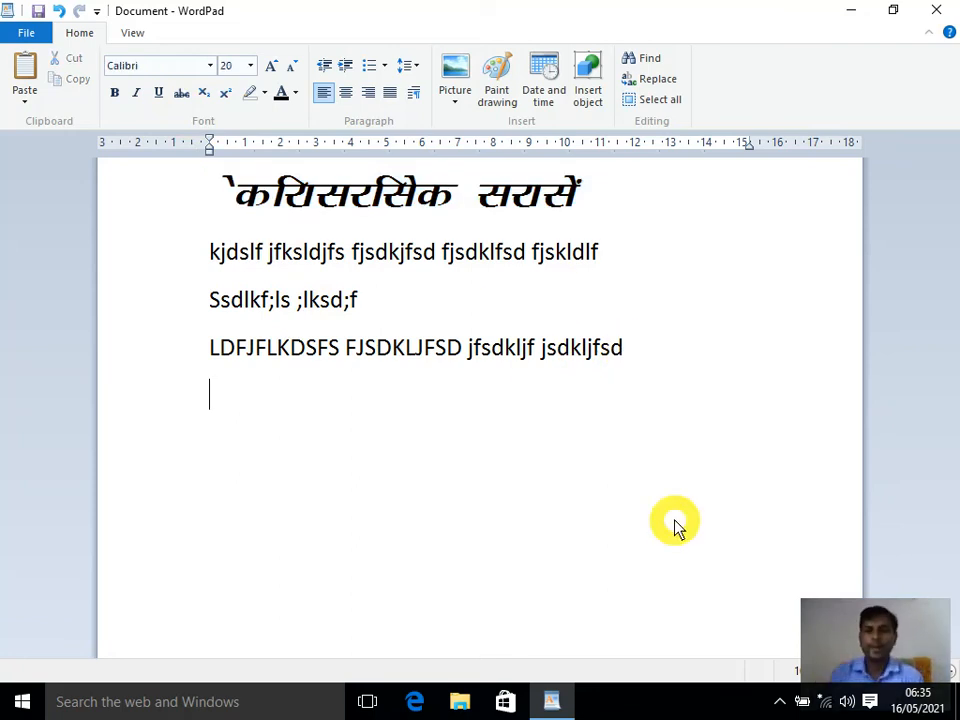
{"action": "key", "text": "Return"}
{"action": "type", "text": "1"}
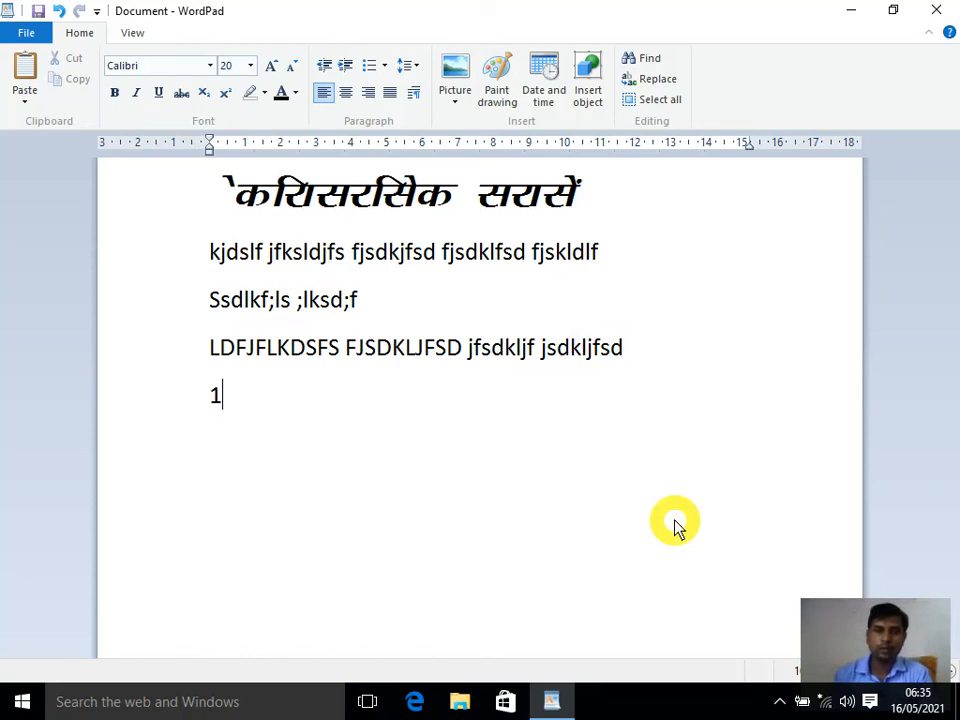
{"action": "type", "text": "00/-"}
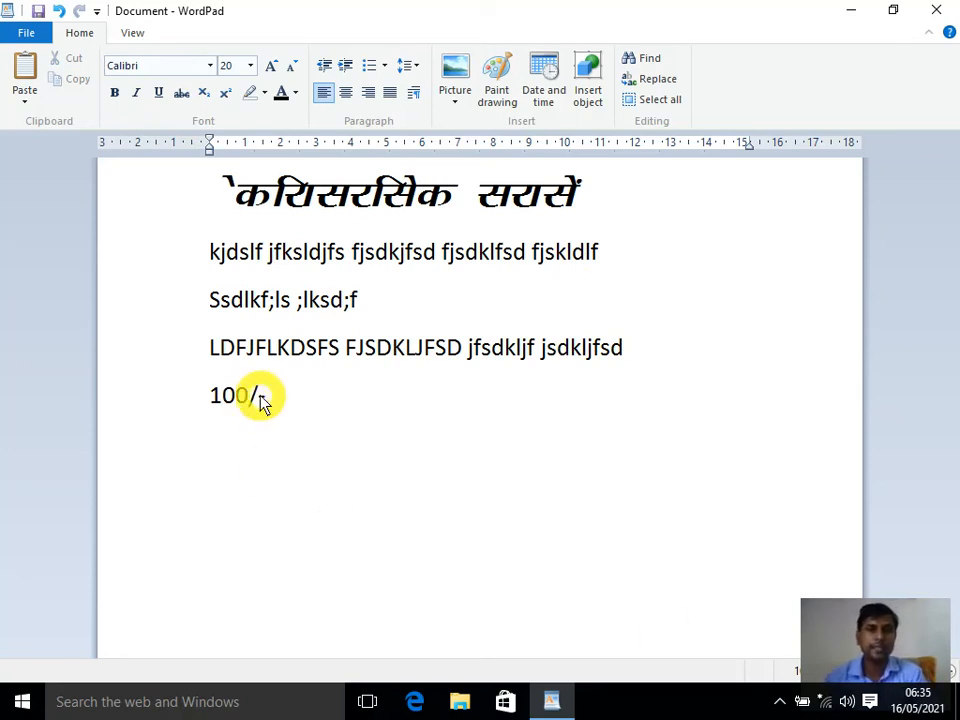
{"action": "left_click_drag", "start_coordinate": [264, 396], "coordinate": [199, 405]}
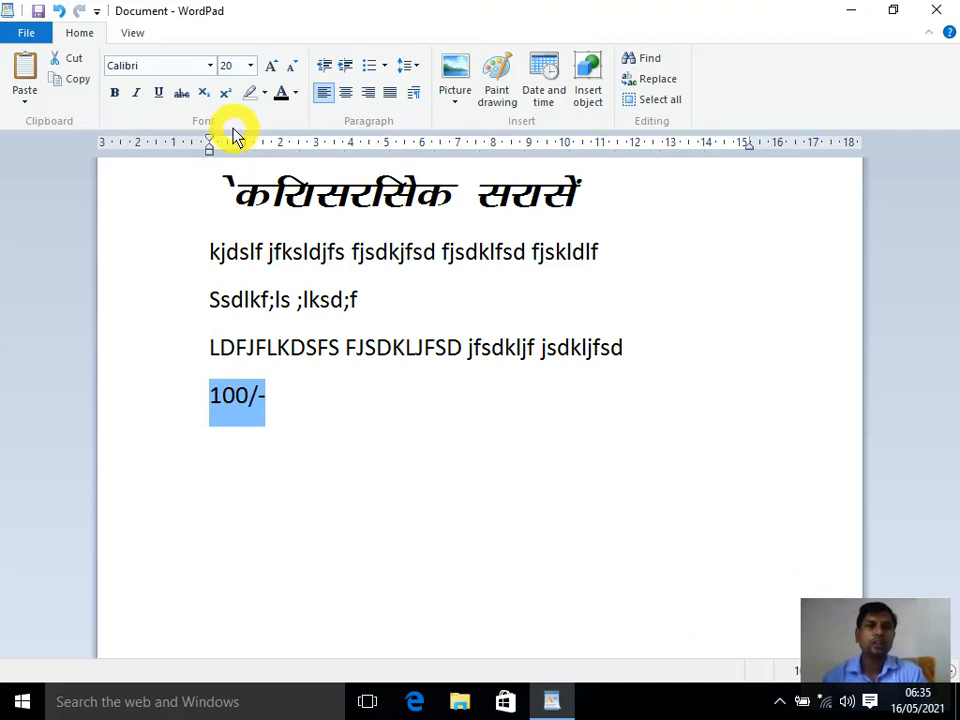
{"action": "left_click", "coordinate": [184, 97]}
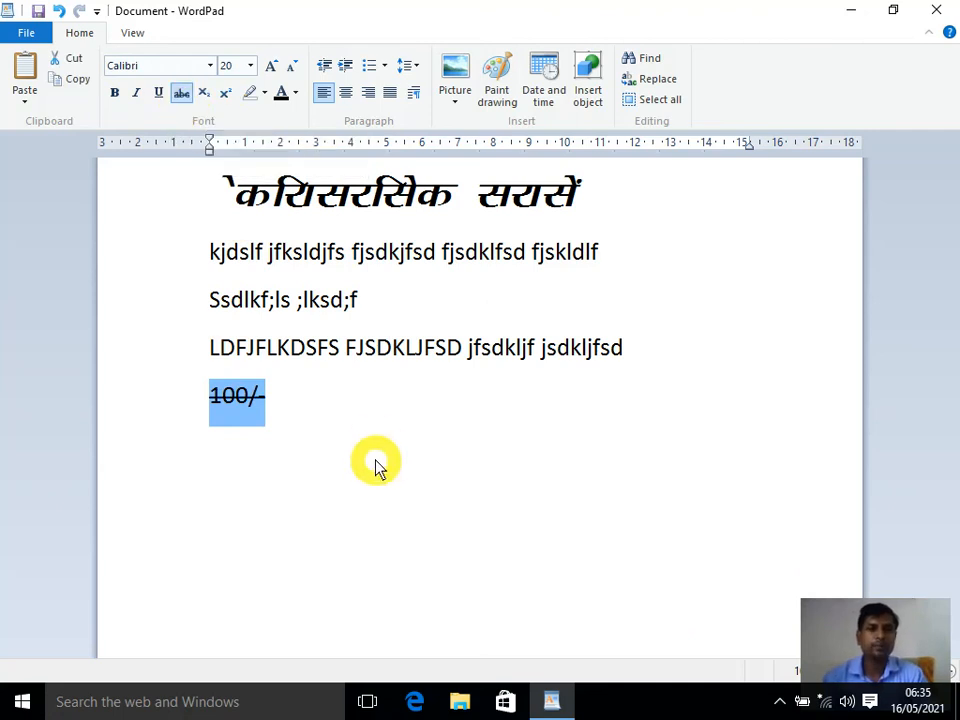
- Write "95/-" without strikethrough after the struck-through "100/-", separated by a space
{"action": "left_click", "coordinate": [291, 403]}
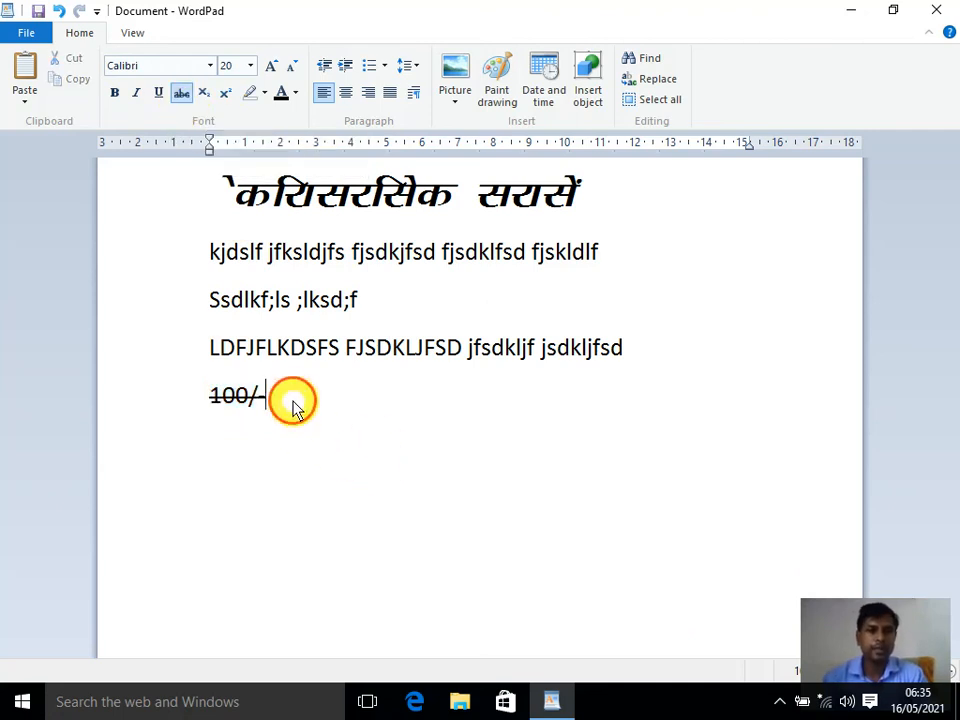
{"action": "left_click", "coordinate": [181, 92]}
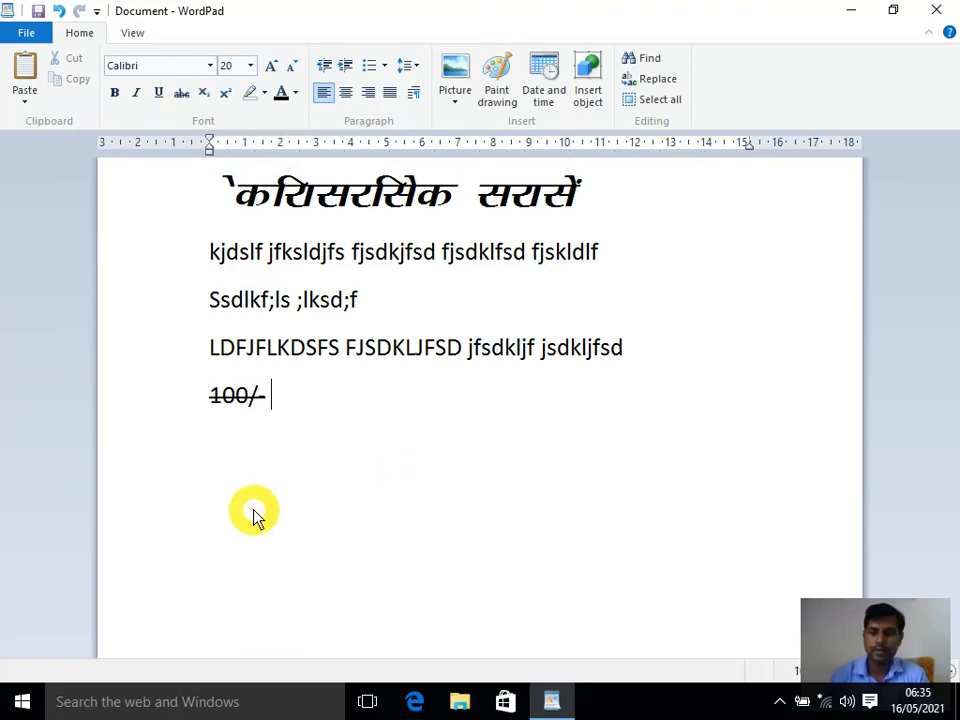
{"action": "type", "text": "95"}
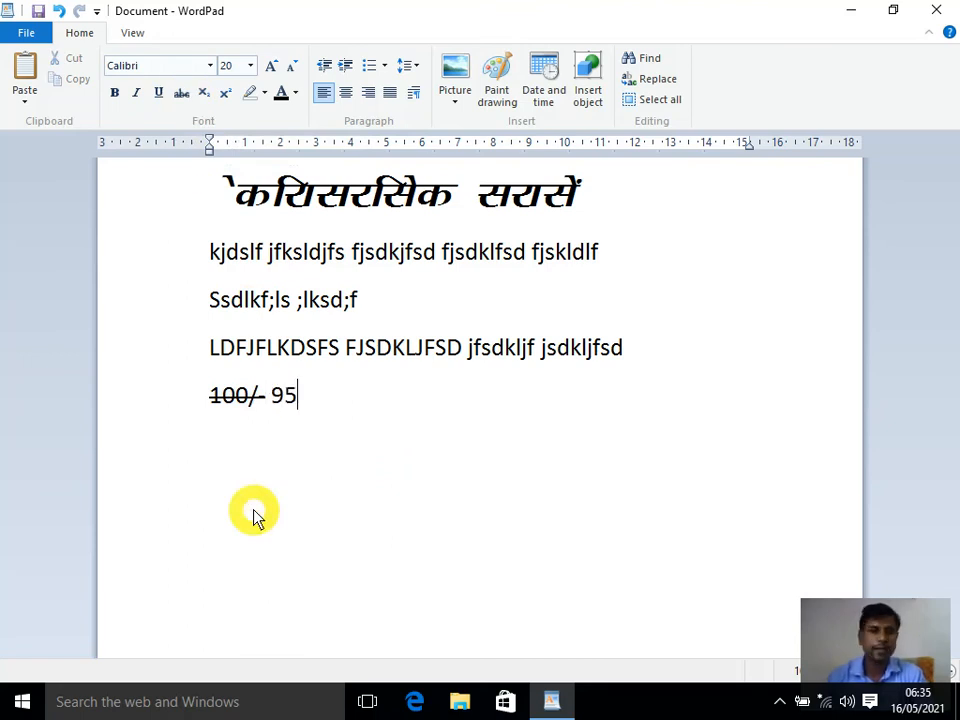
{"action": "type", "text": "/"}
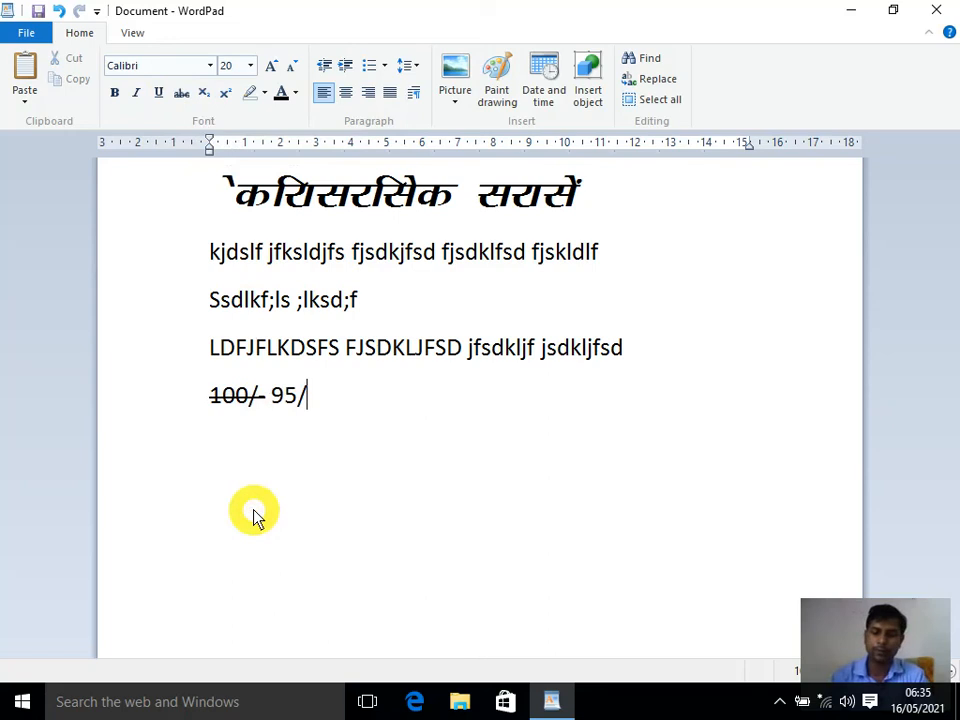
{"action": "type", "text": "-"}
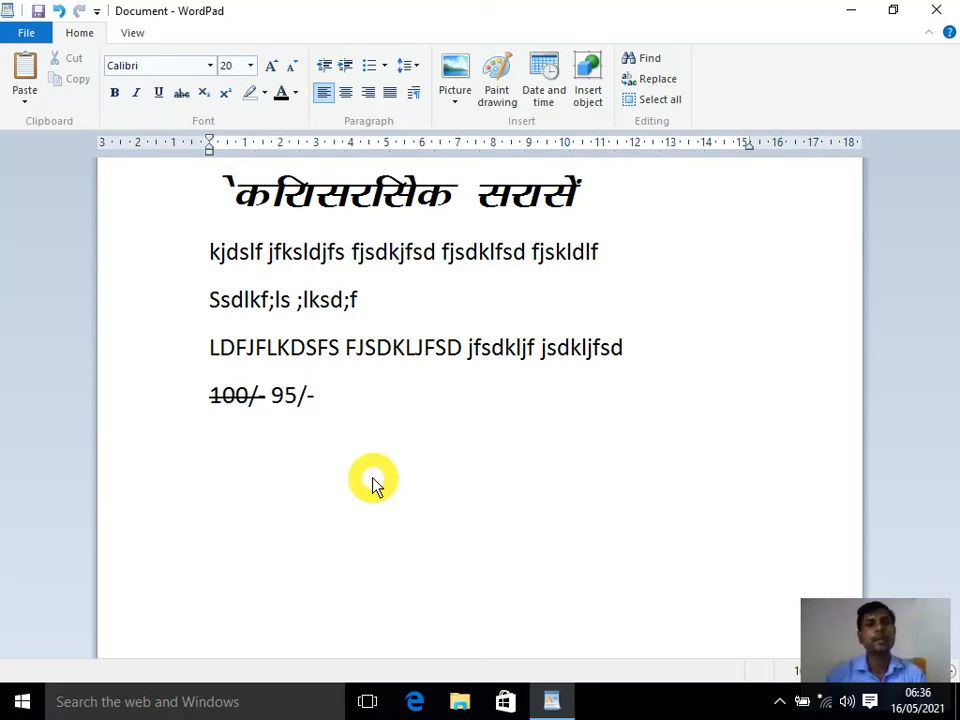
- Write "(100101)" with a subscript 2 on a new line below the prices and return to normal text
{"action": "left_click", "coordinate": [328, 463]}
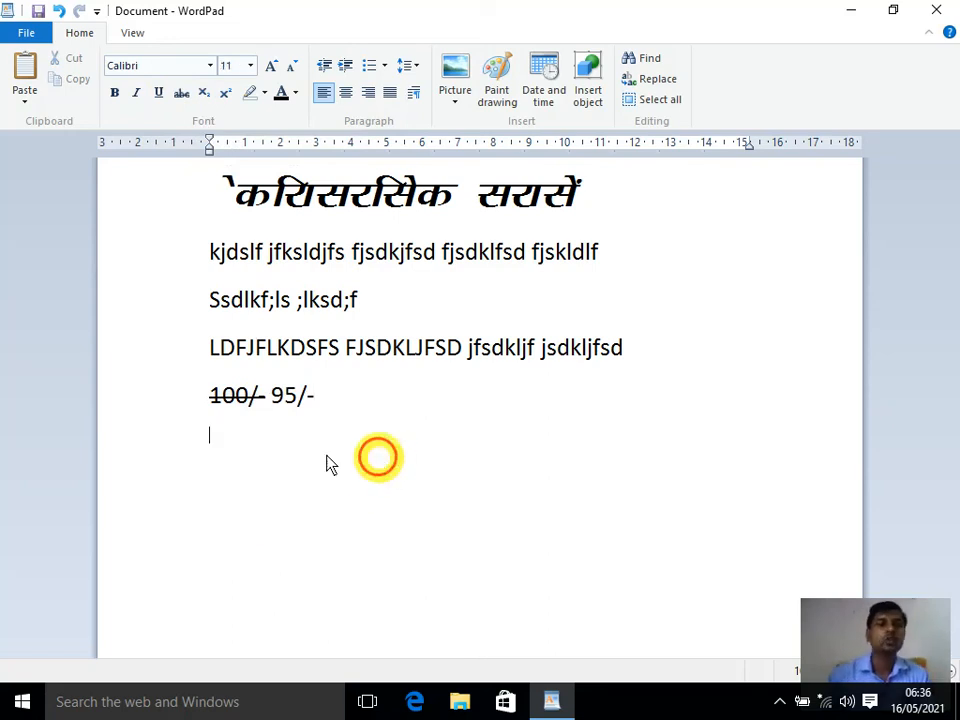
{"action": "left_click", "coordinate": [228, 95]}
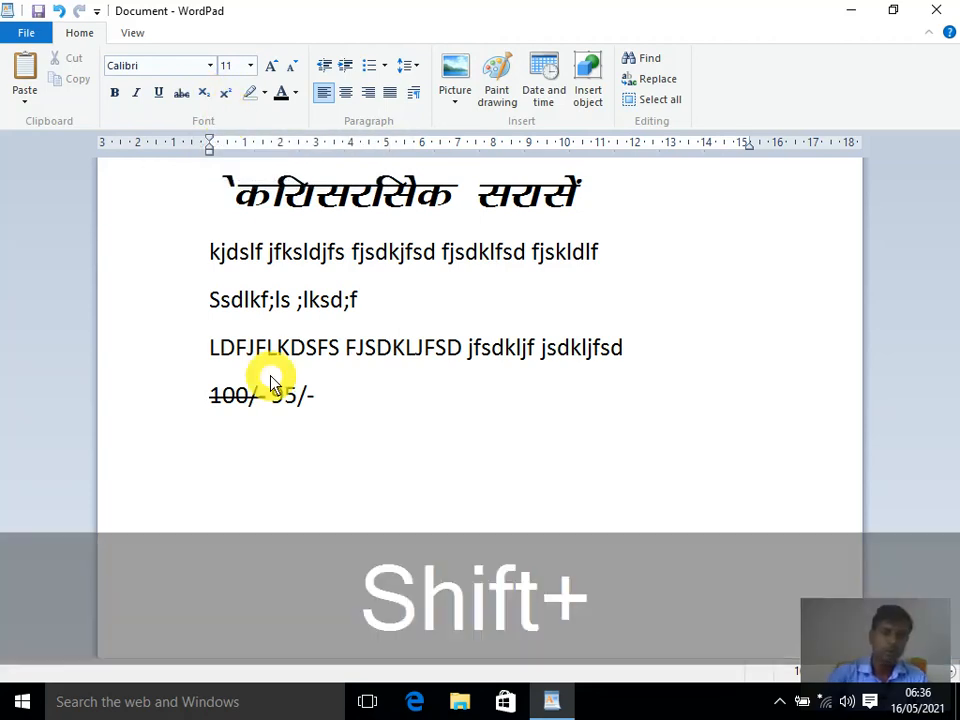
{"action": "type", "text": "("}
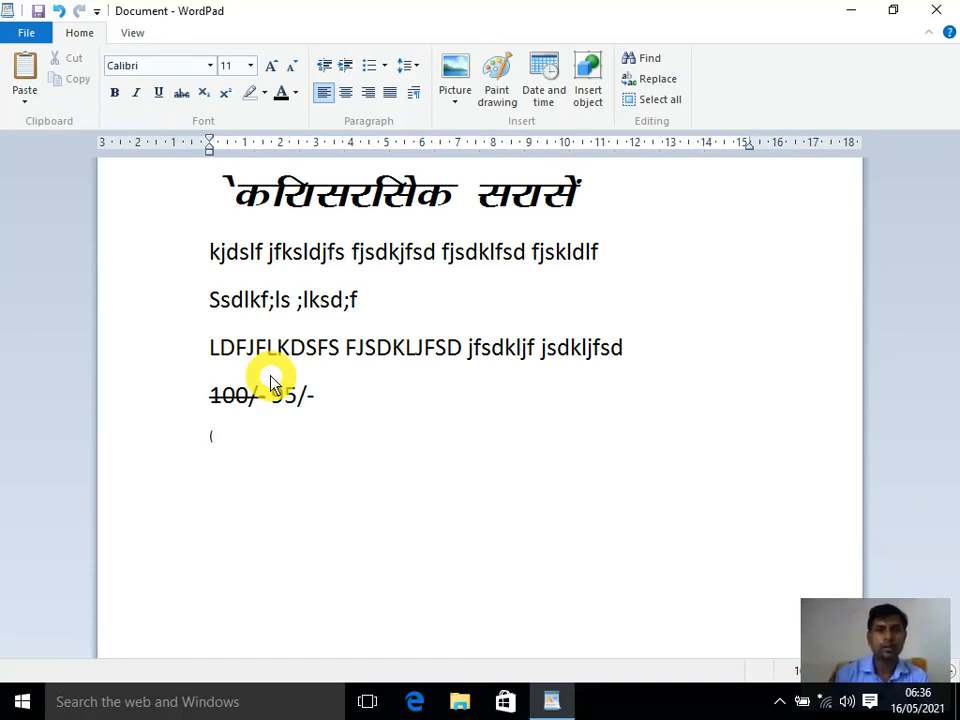
{"action": "type", "text": "10"}
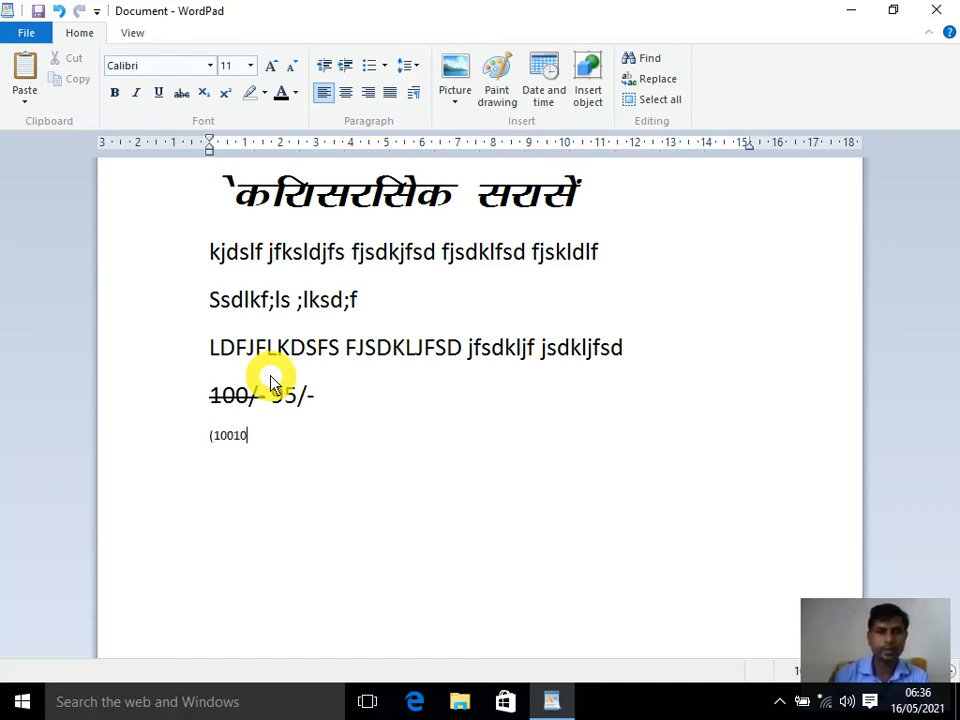
{"action": "type", "text": "0/01)"}
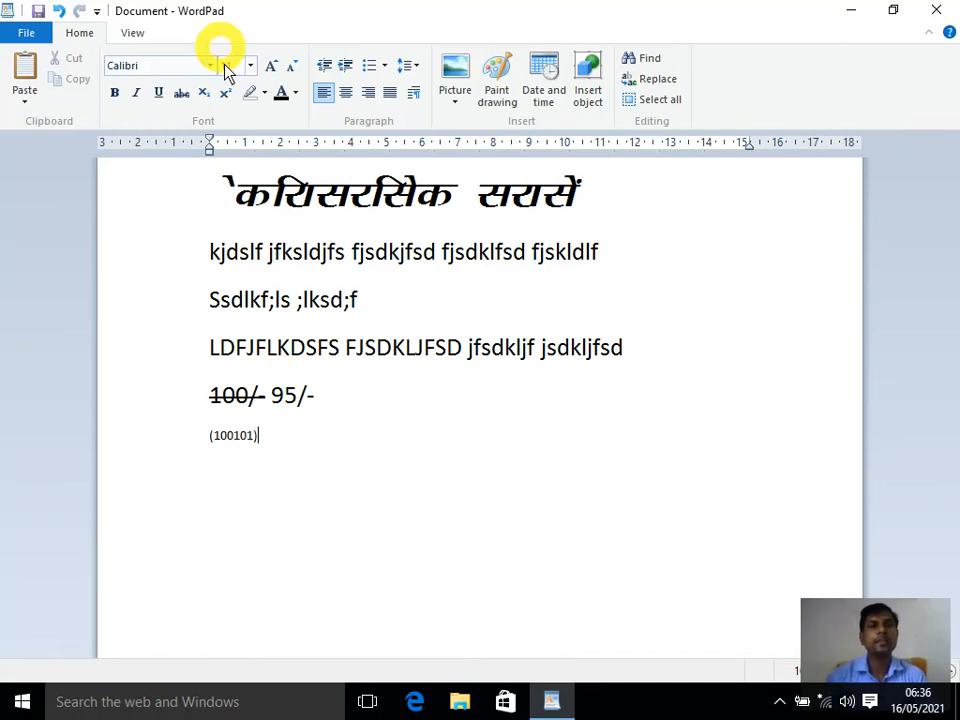
{"action": "left_click", "coordinate": [203, 93]}
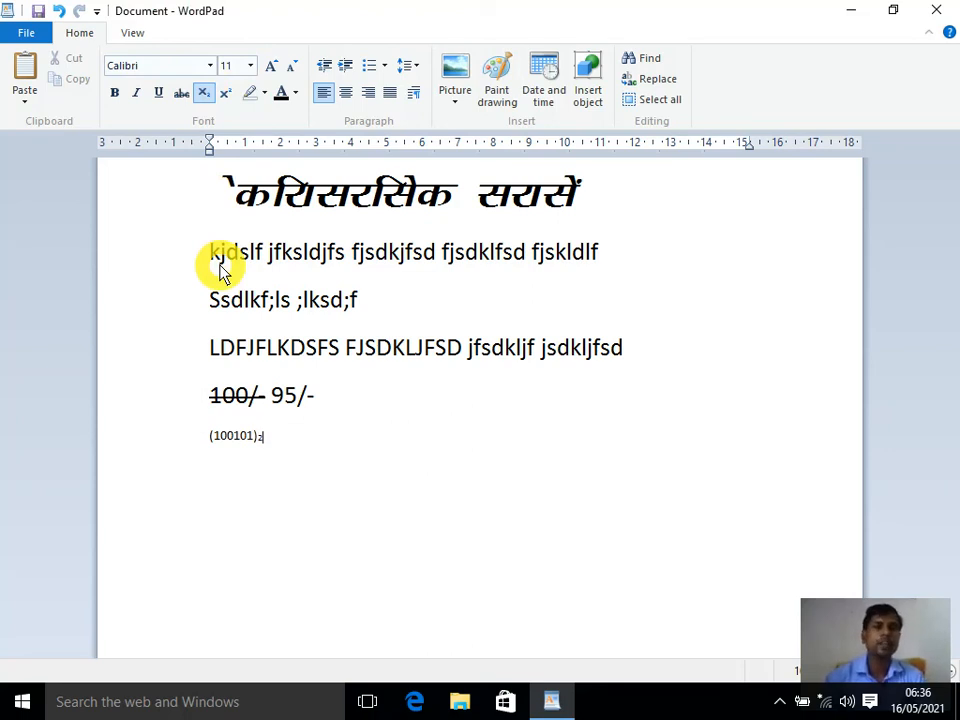
{"action": "left_click", "coordinate": [206, 93]}
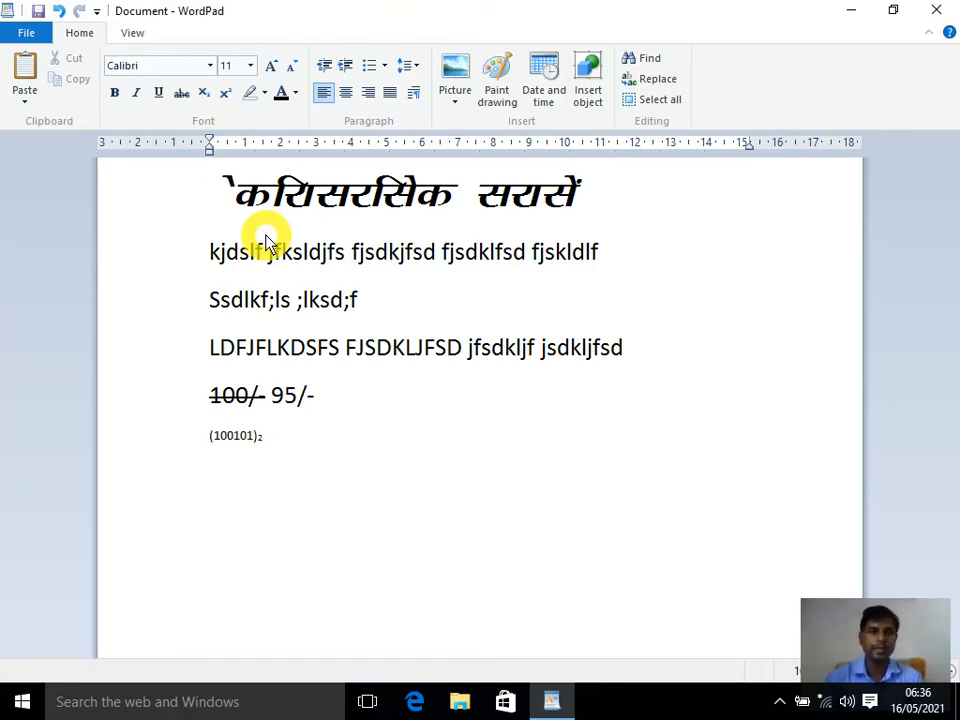
- Raise the font size at the end of the binary number line step by step to 24 for new text
{"action": "left_click", "coordinate": [271, 65]}
{"action": "left_click", "coordinate": [271, 65]}
{"action": "left_click", "coordinate": [271, 65]}
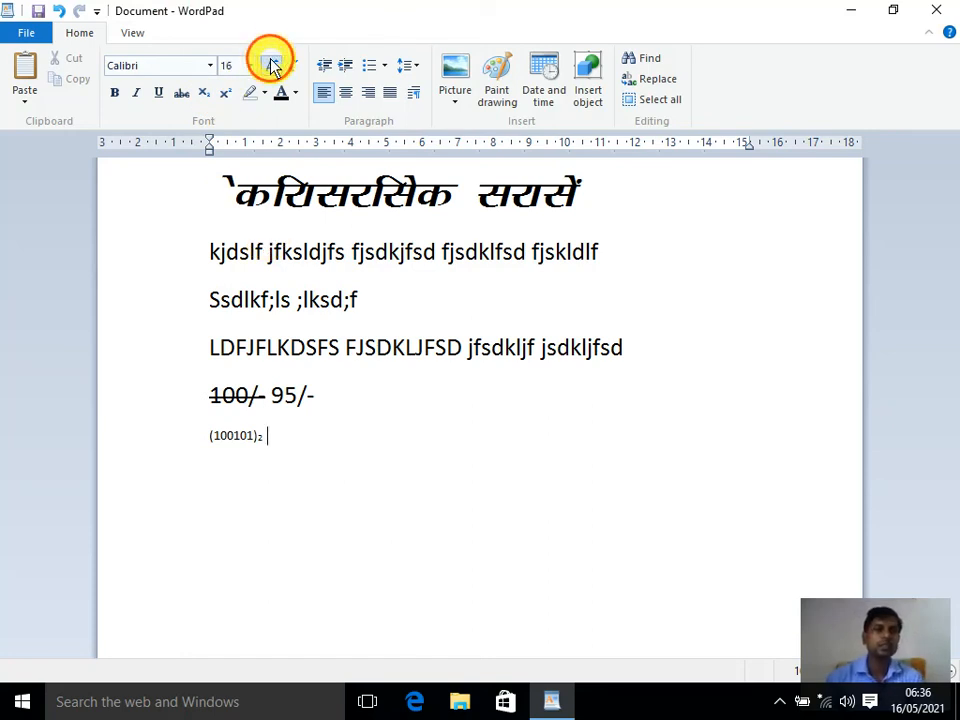
{"action": "left_click", "coordinate": [271, 65]}
{"action": "left_click", "coordinate": [271, 65]}
{"action": "left_click", "coordinate": [271, 65]}
{"action": "left_click", "coordinate": [271, 65]}
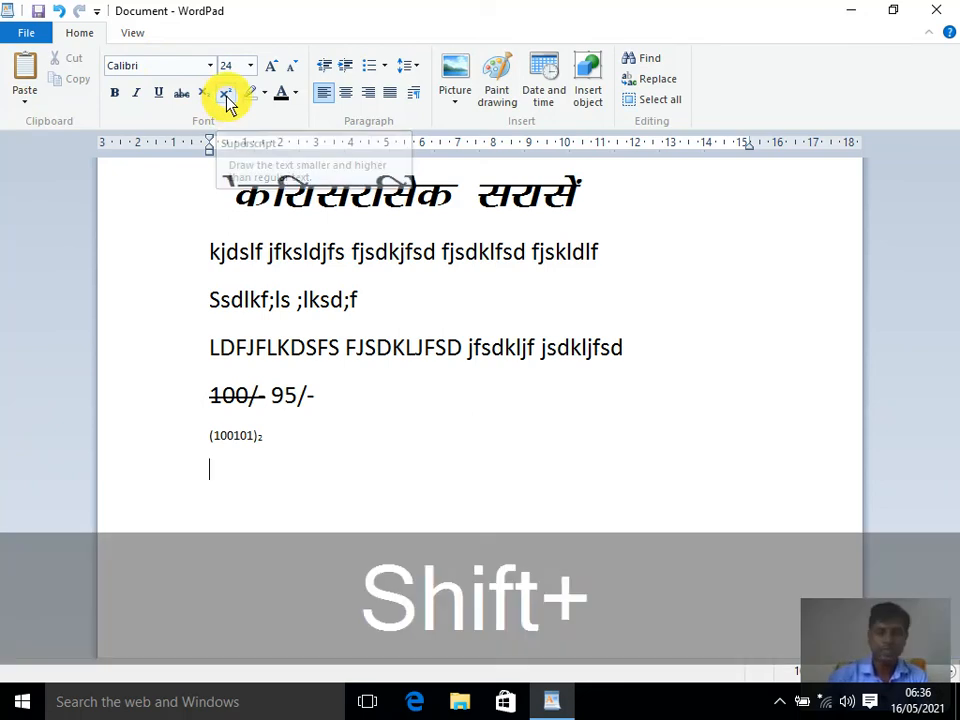
- Write "(a+b)" at size 24 on a new line below the binary number
{"action": "type", "text": "(a"}
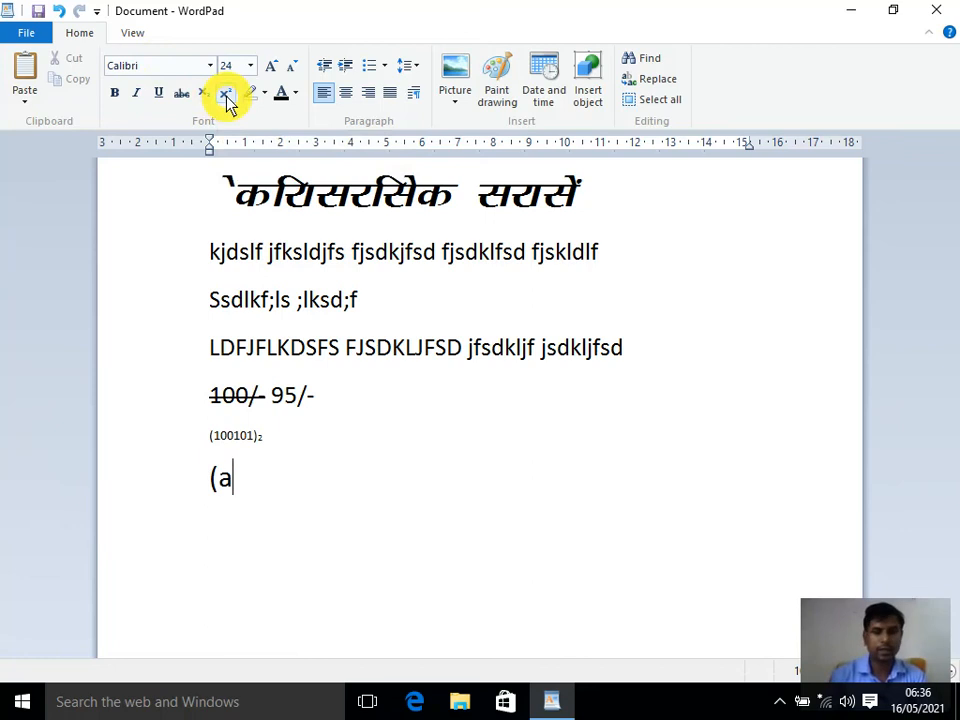
{"action": "type", "text": "+"}
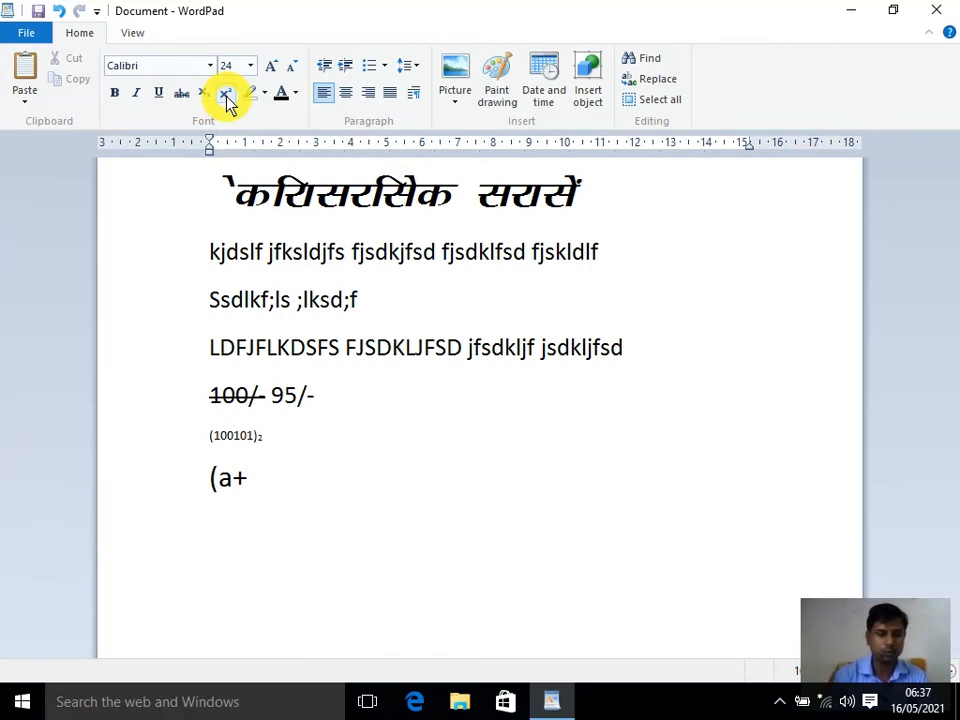
{"action": "type", "text": "b)"}
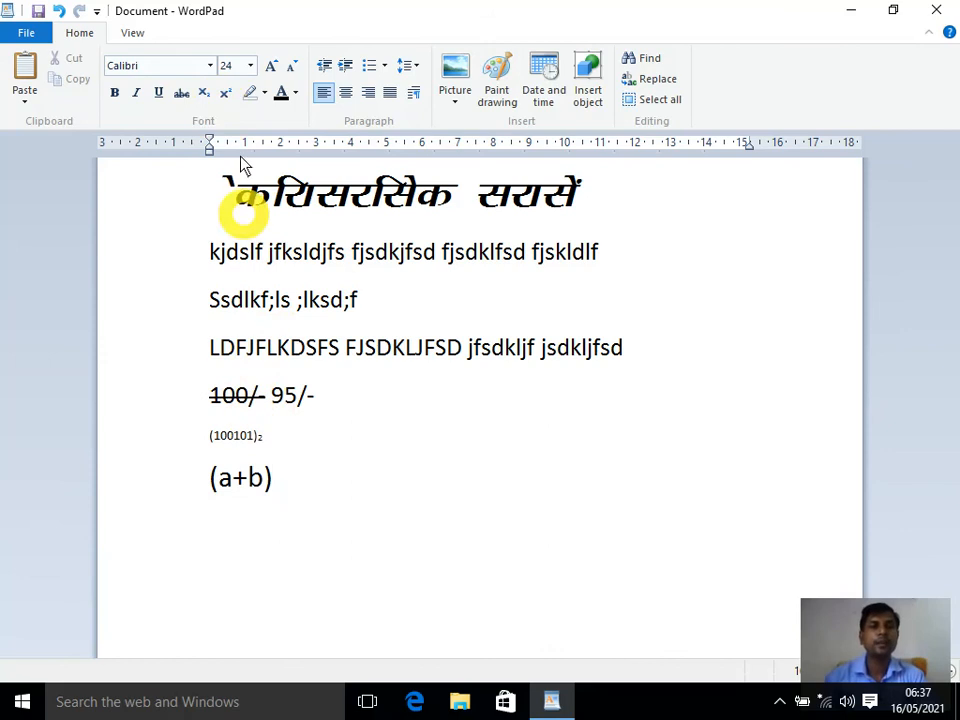
- Add a superscript 2 after "(a+b)" and, after a space, write "10" in normal text with a superscript "th"
{"action": "left_click", "coordinate": [228, 93]}
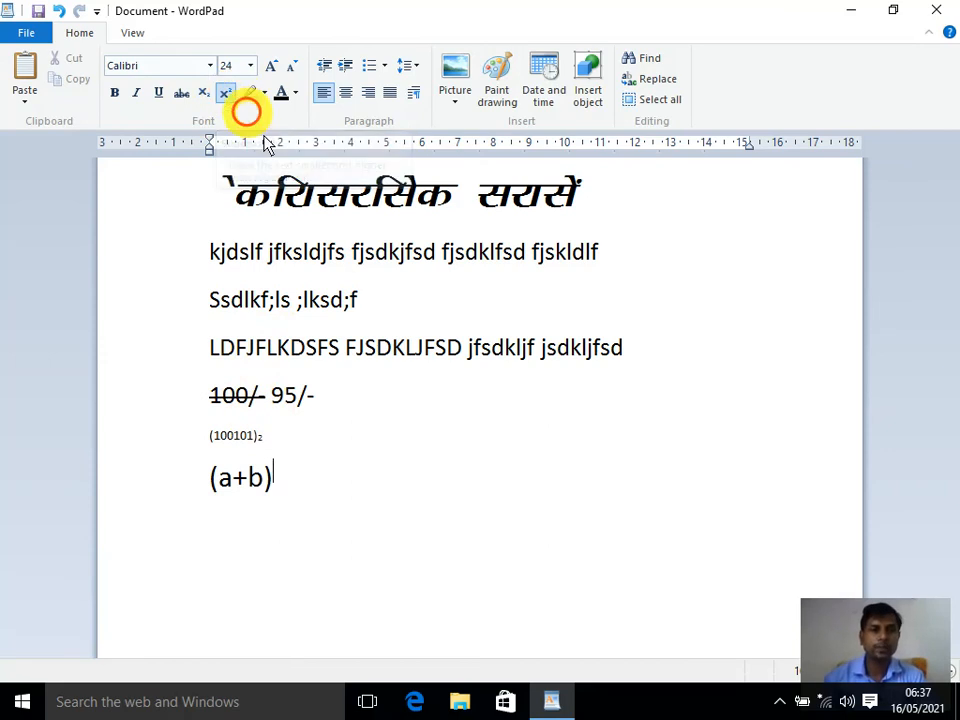
{"action": "type", "text": "2"}
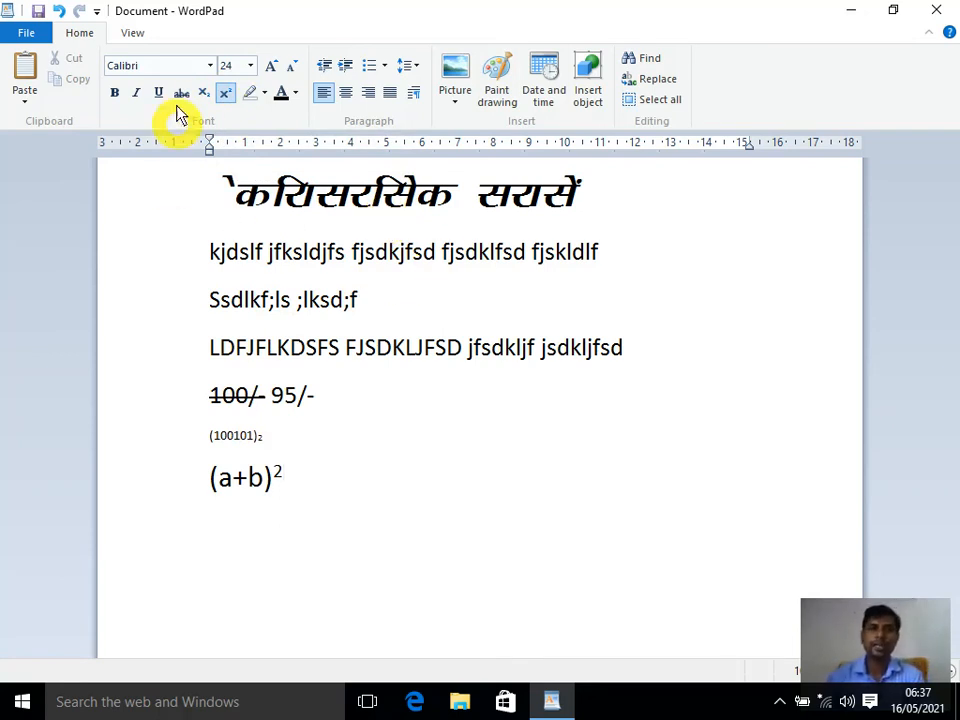
{"action": "left_click", "coordinate": [225, 96]}
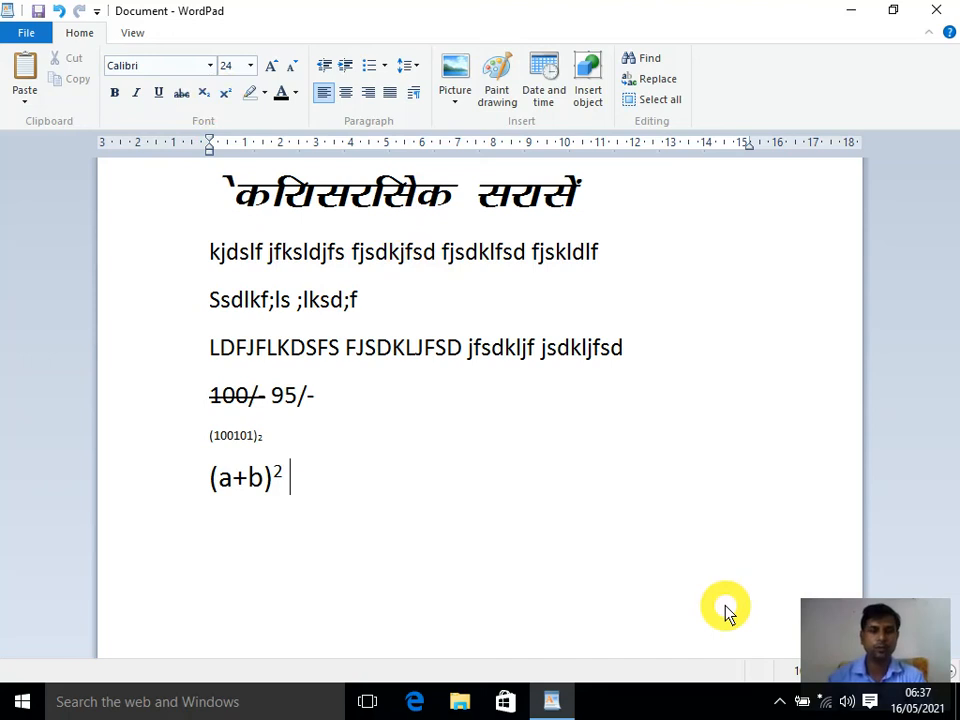
{"action": "type", "text": "10"}
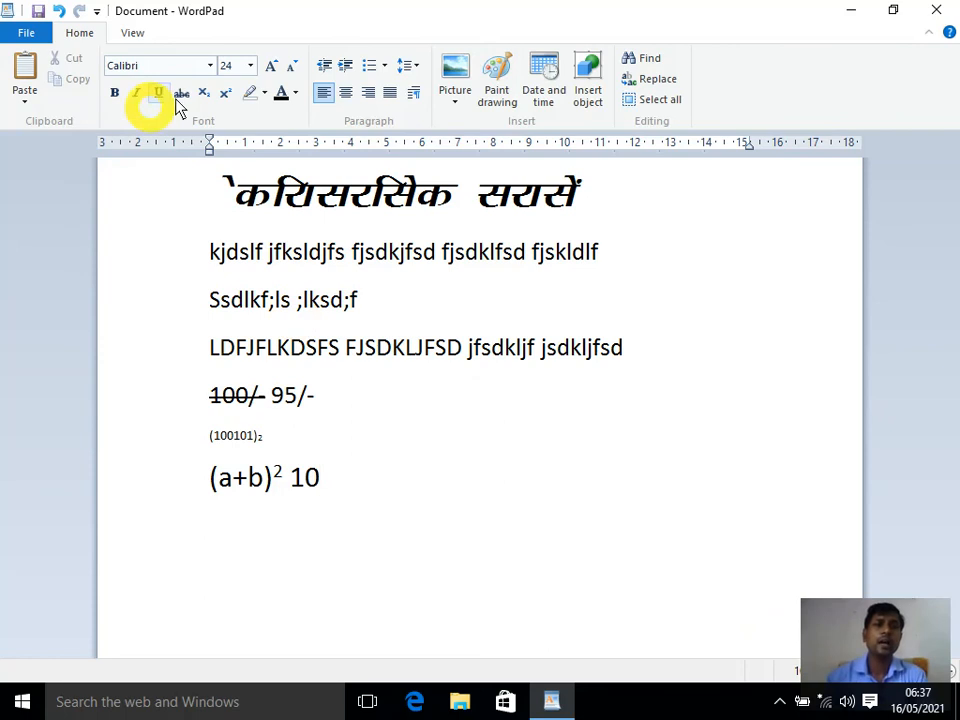
{"action": "left_click", "coordinate": [227, 92]}
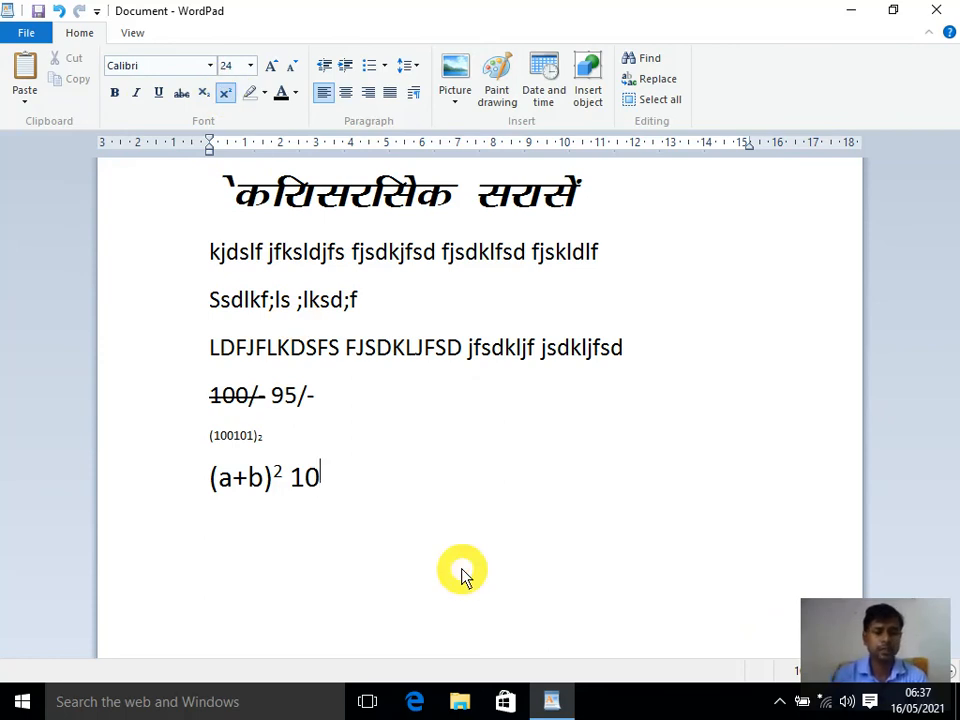
{"action": "type", "text": "th"}
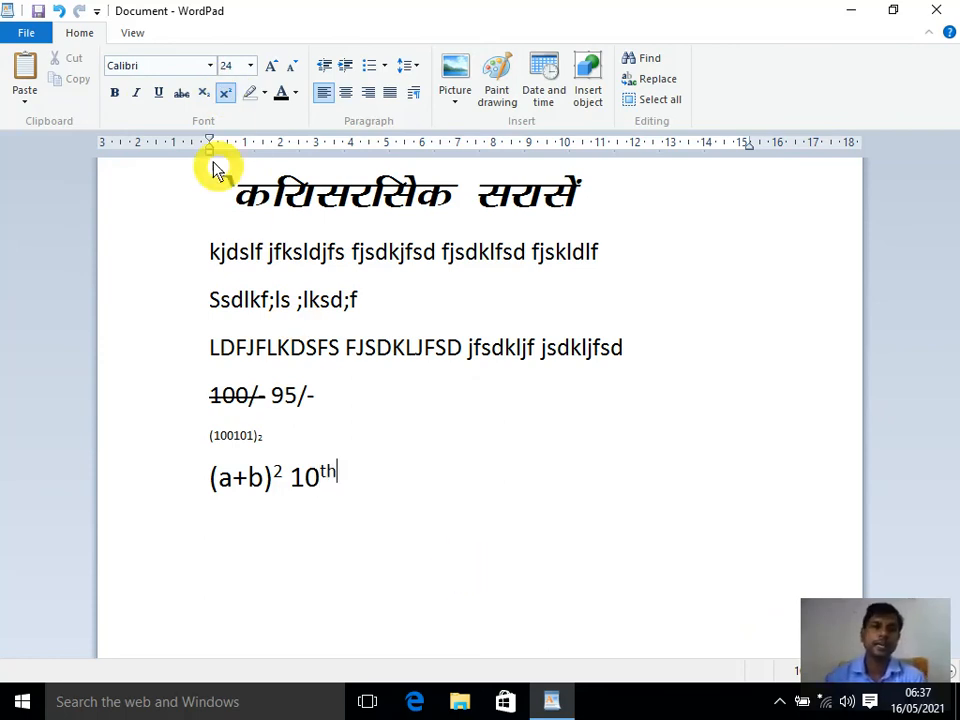
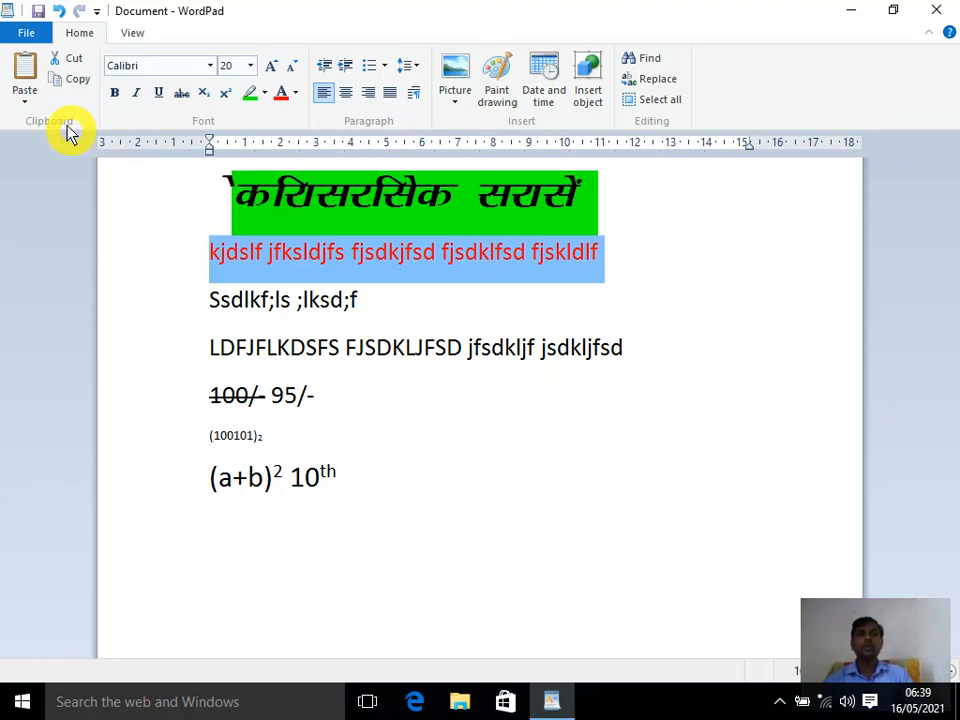
- Save the document as "soft" in Rich Text Format in the Documents folder
{"action": "left_click", "coordinate": [27, 34]}
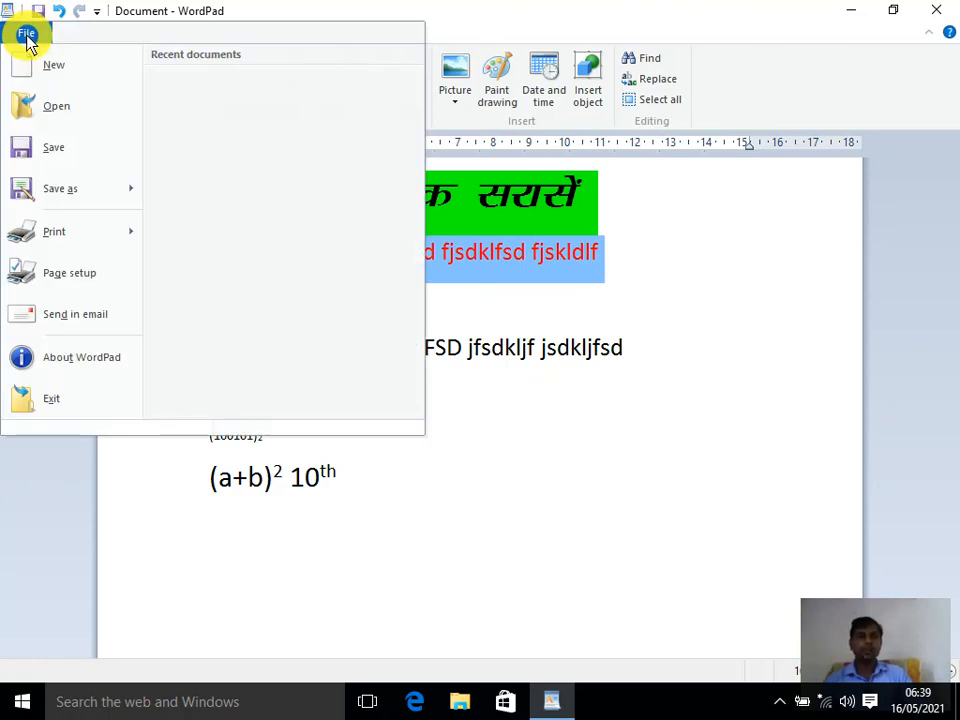
{"action": "left_click", "coordinate": [58, 189]}
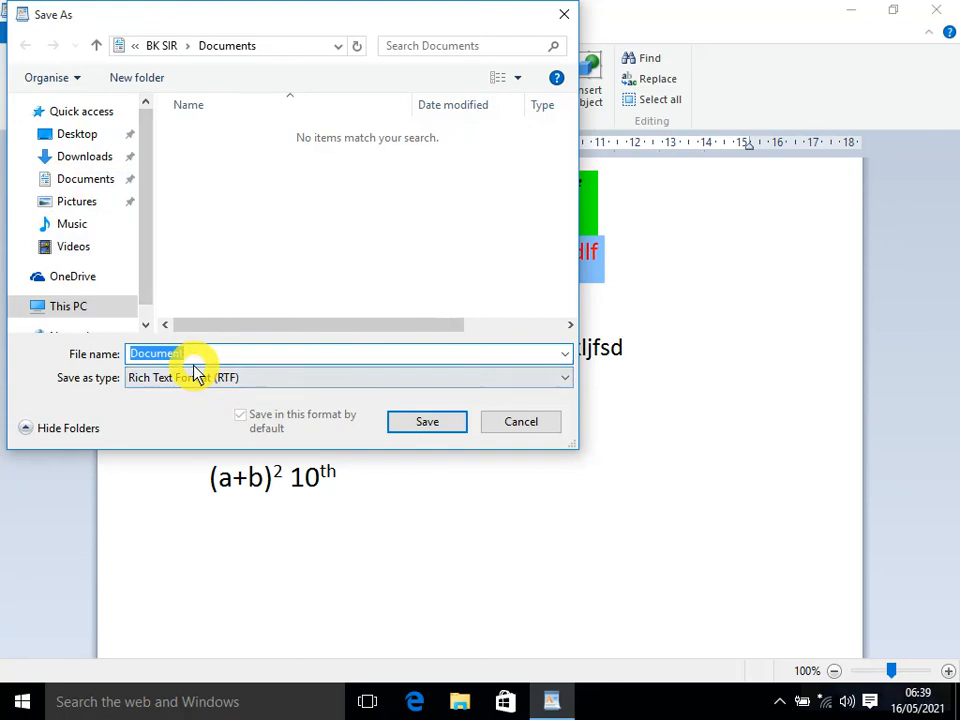
{"action": "type", "text": "soft"}
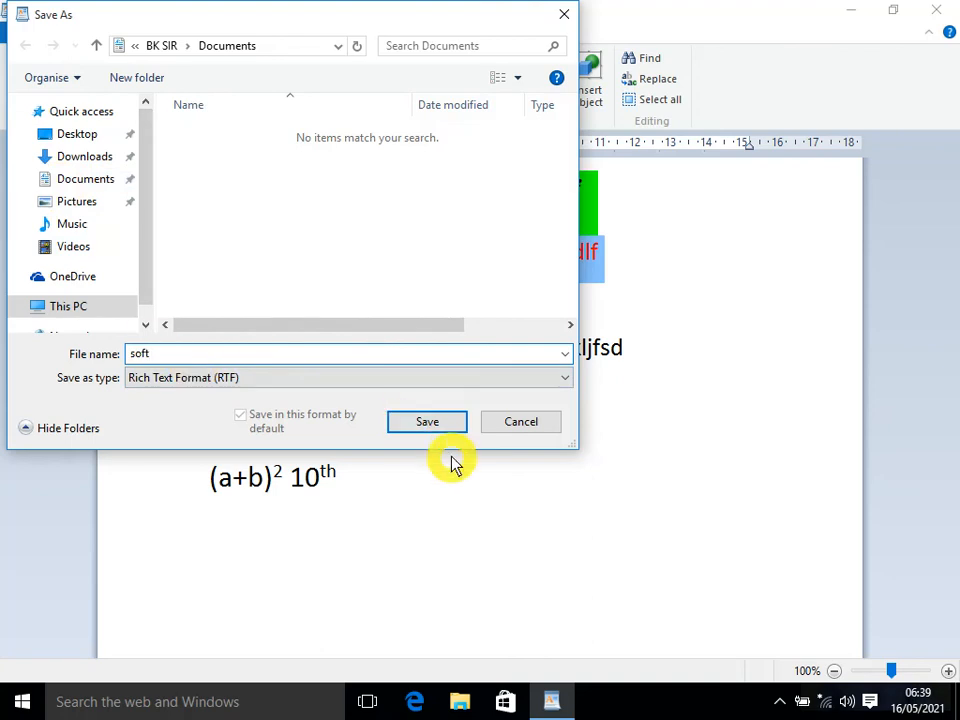
{"action": "left_click", "coordinate": [433, 424]}
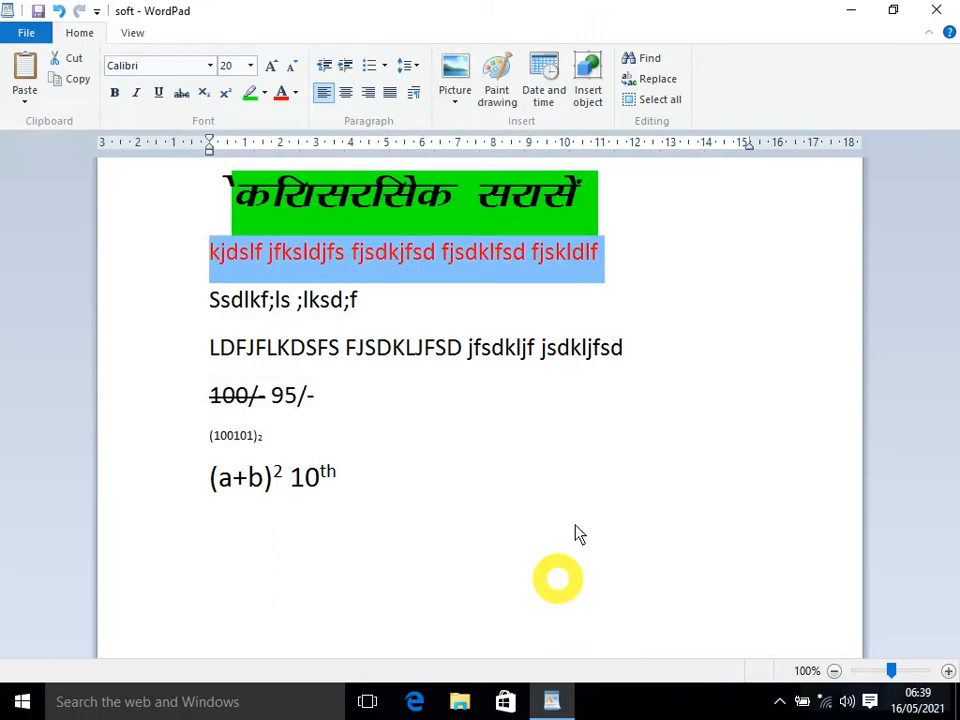
{"action": "left_click", "coordinate": [548, 703]}
{"action": "left_click", "coordinate": [548, 703]}
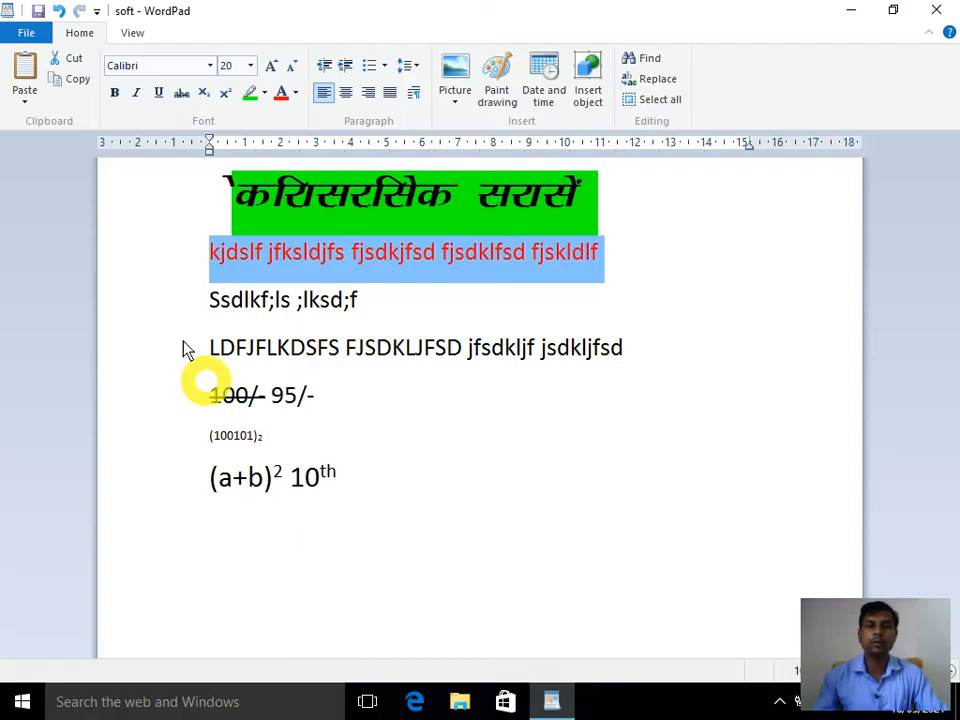
- Create a new blank document and reopen the saved file "soft" from the Documents folder
{"action": "left_click", "coordinate": [30, 36]}
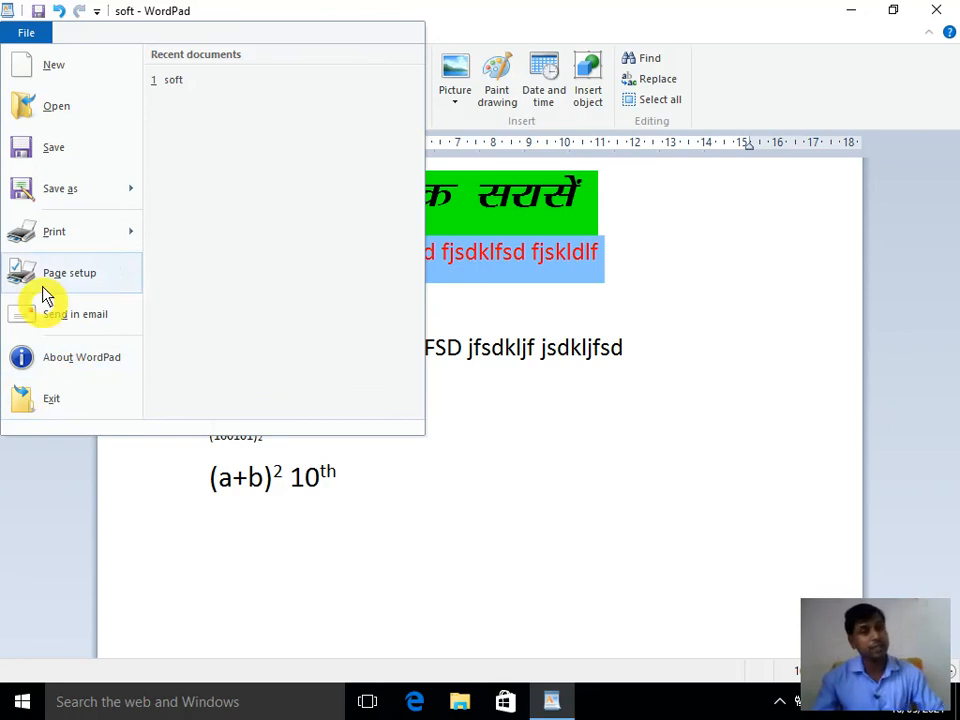
{"action": "left_click", "coordinate": [63, 72]}
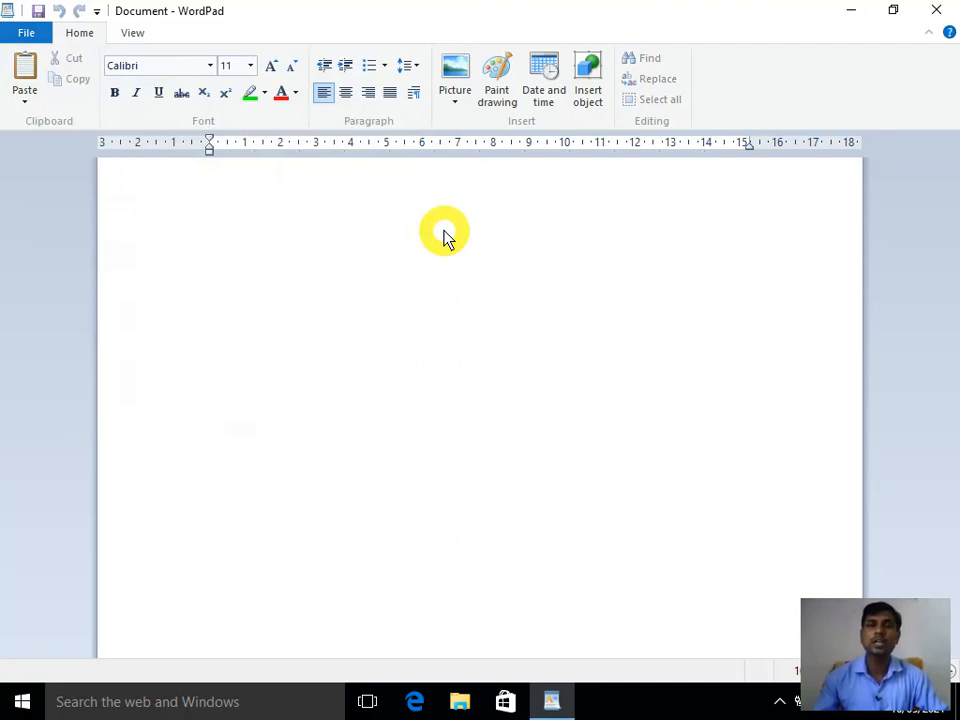
{"action": "left_click", "coordinate": [30, 33]}
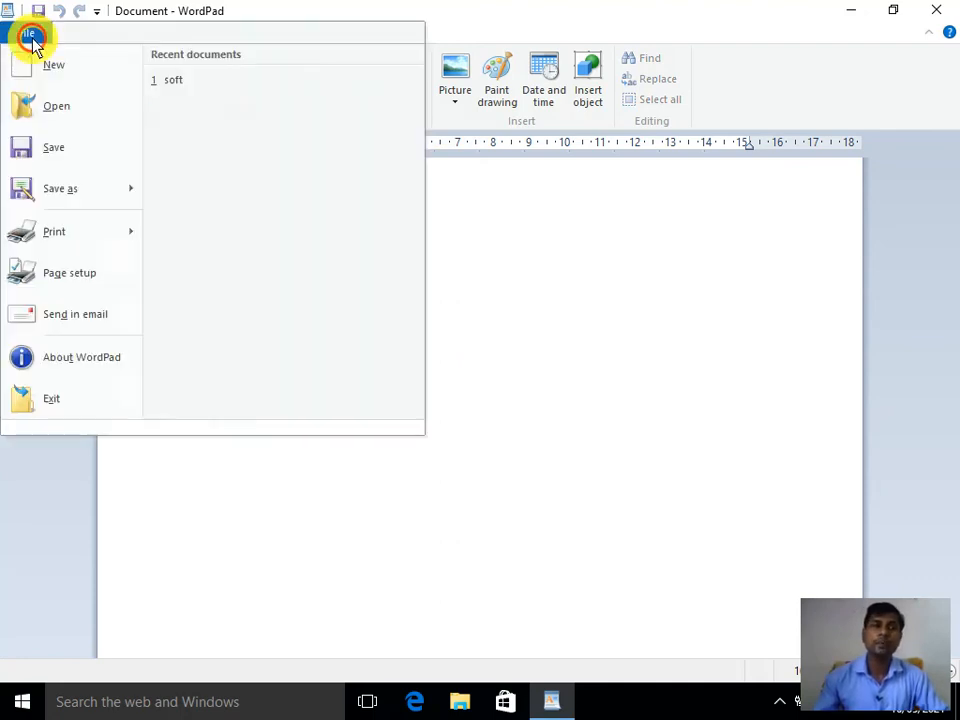
{"action": "left_click", "coordinate": [58, 118]}
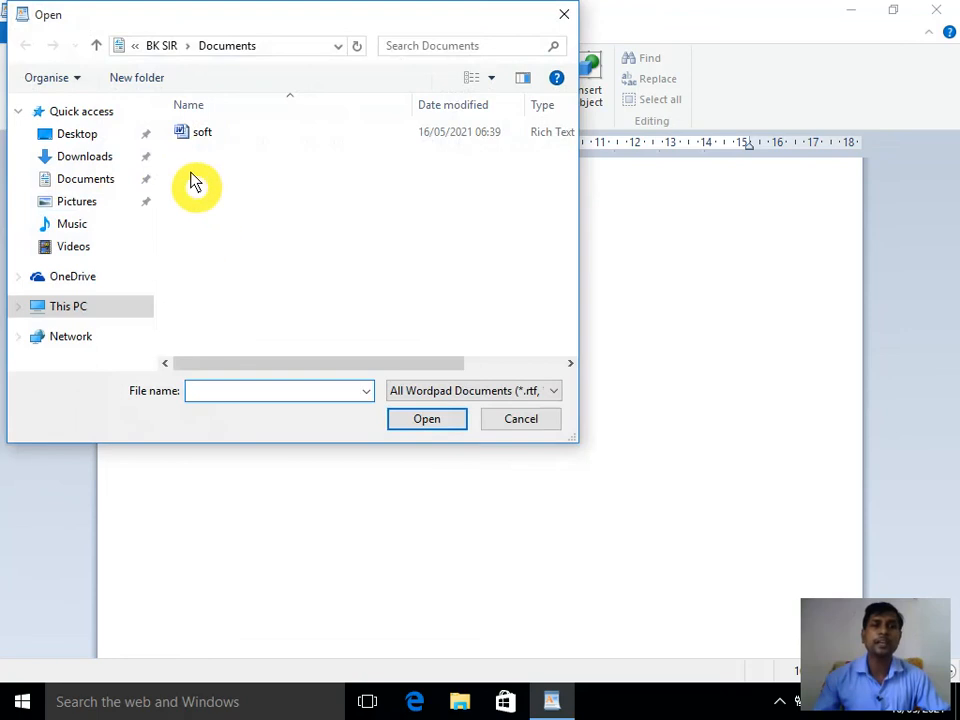
{"action": "left_click", "coordinate": [187, 136]}
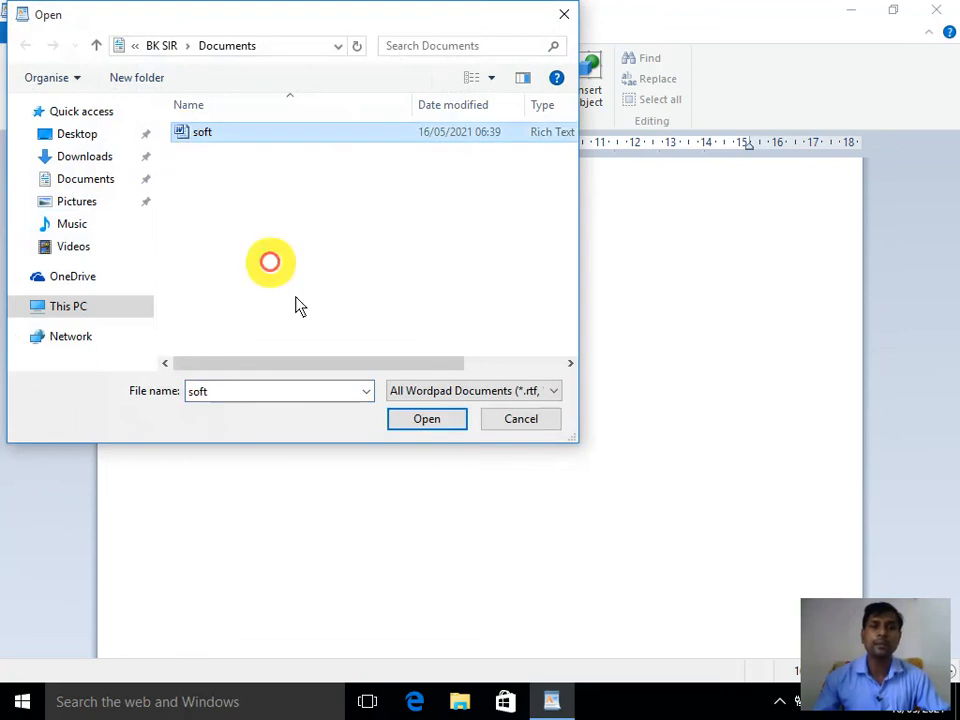
{"action": "left_click", "coordinate": [443, 425]}
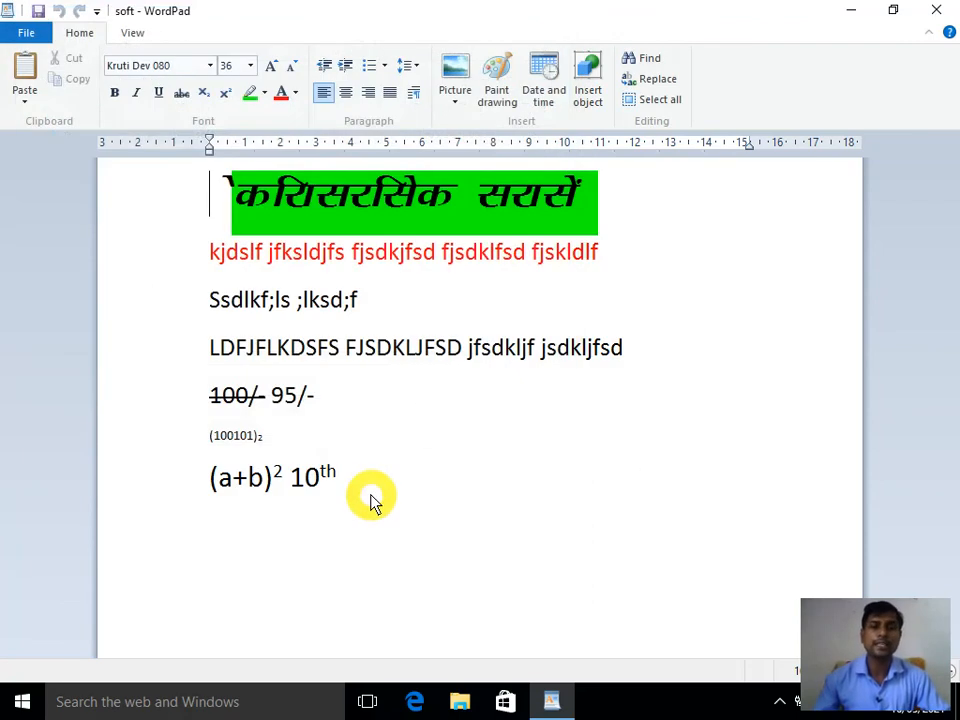
- Turn off superscript and add three lines below the "10th" line: "ujsljkdsald fjdskljdsa", "sjflsdkf sfjlksdf jflksad" and "slkjflksd jfklsdf"
{"action": "left_click", "coordinate": [370, 500]}
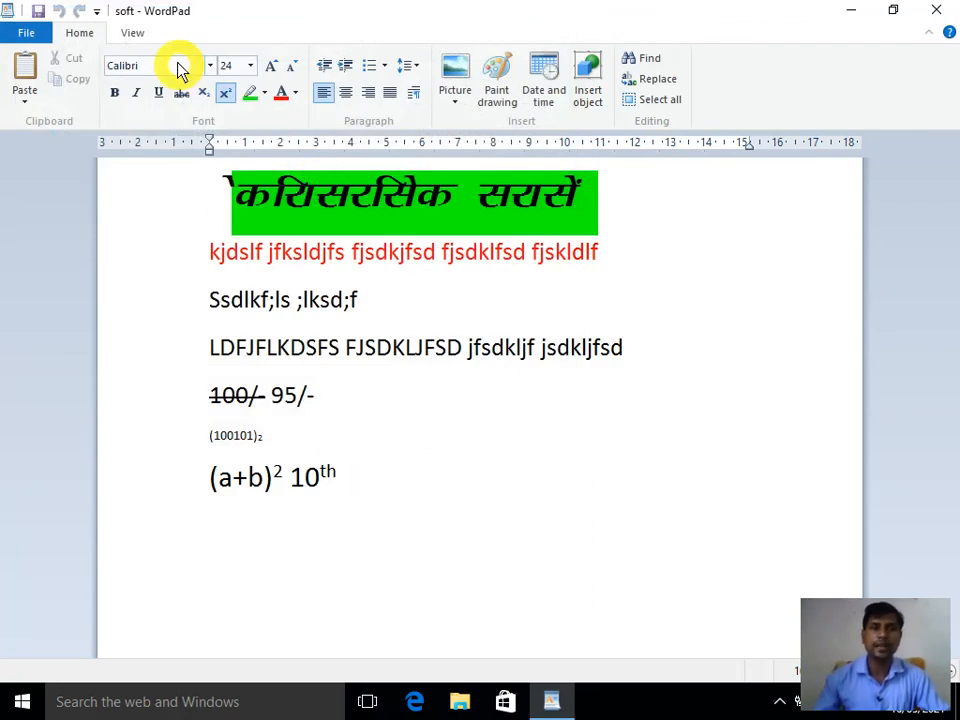
{"action": "left_click", "coordinate": [224, 92]}
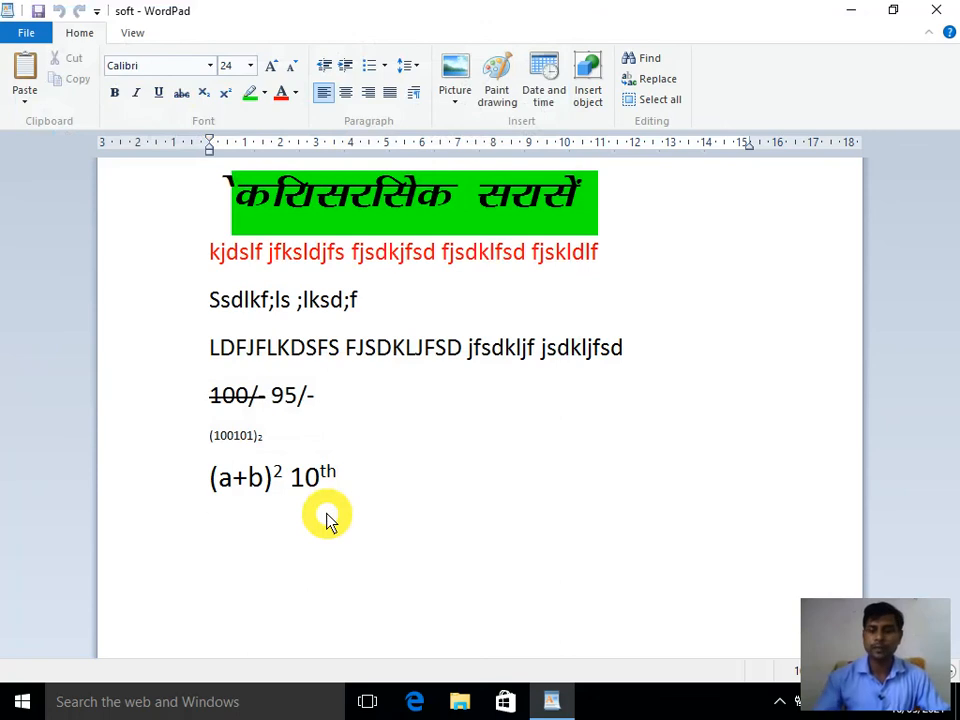
{"action": "type", "text": "ujsljkdsald fjdskljd"}
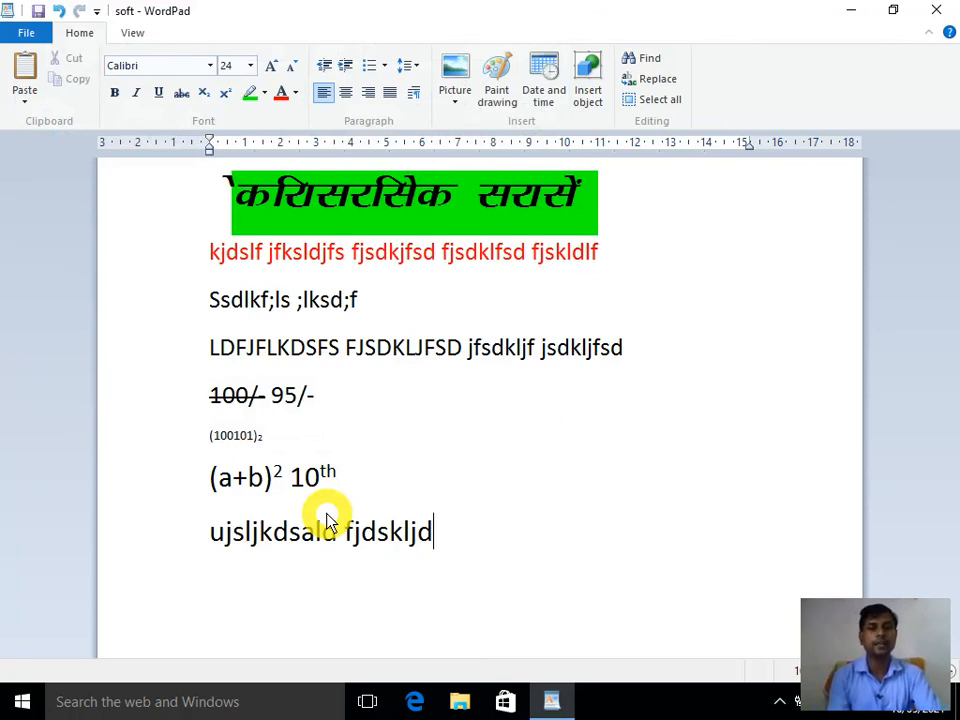
{"action": "type", "text": "sa sjflsdkf sfjlksd"}
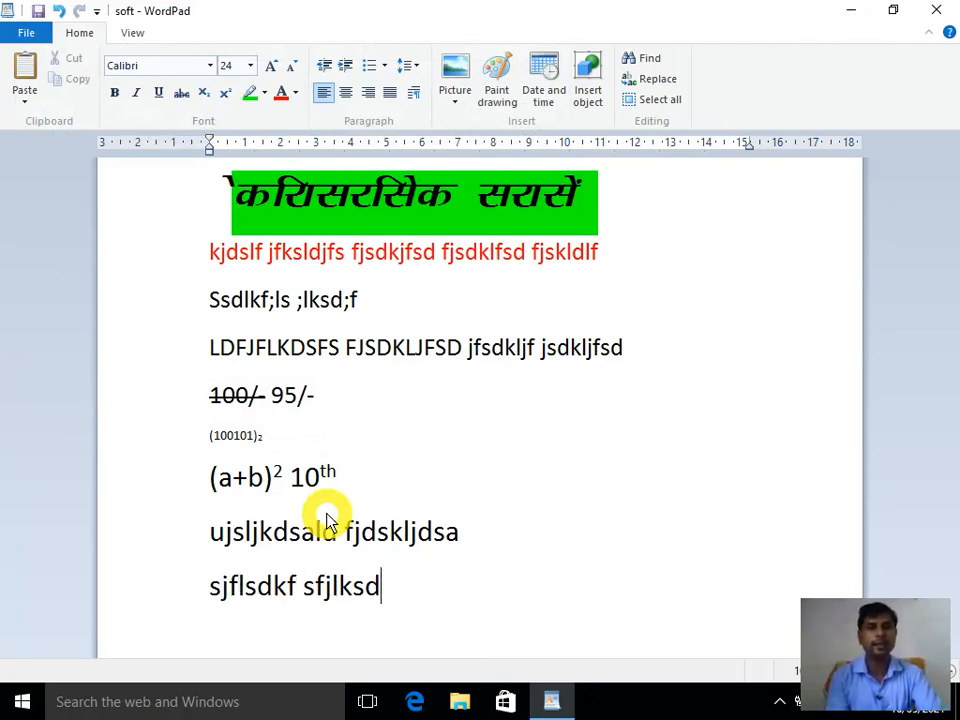
{"action": "type", "text": "f jflksad slkjflksd jfklsdf"}
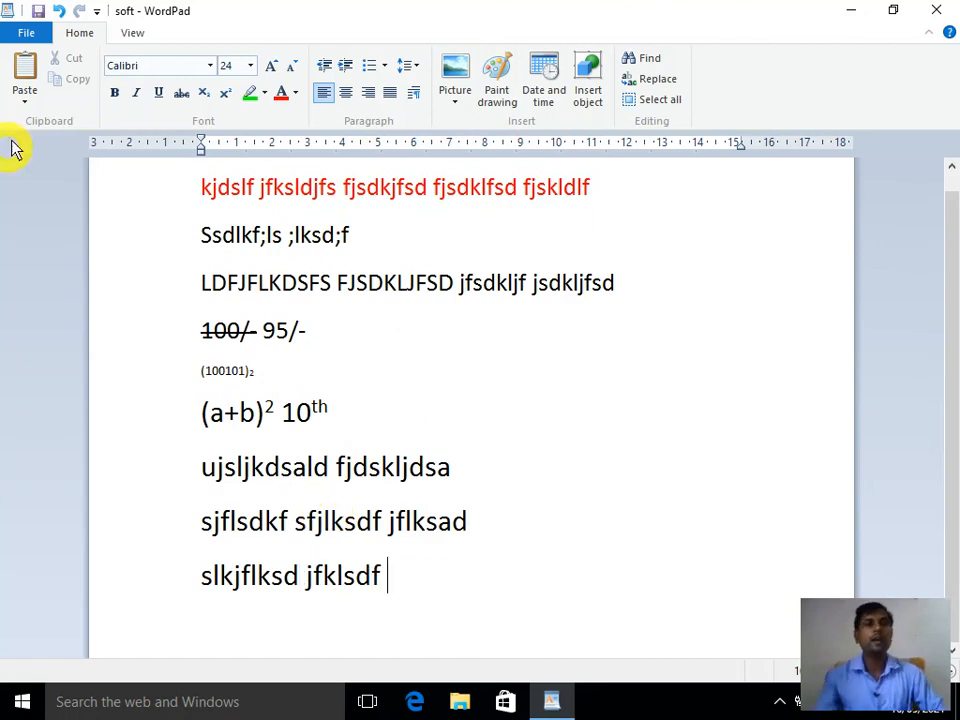
- Save the added lines to the existing "soft" file
{"action": "left_click", "coordinate": [36, 32]}
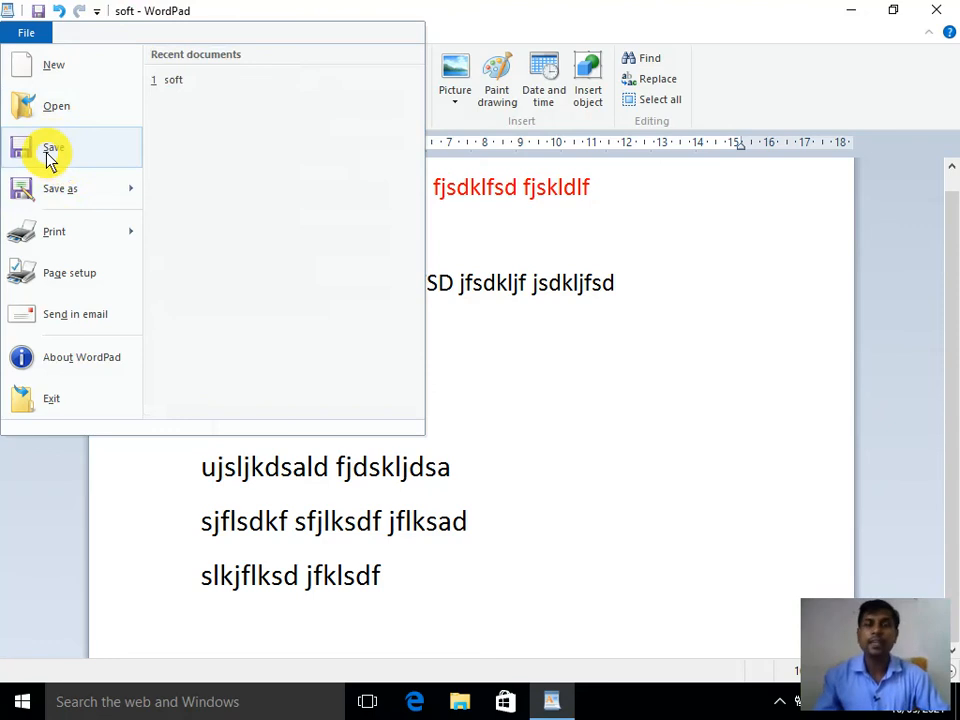
{"action": "mouse_move", "coordinate": [62, 195]}
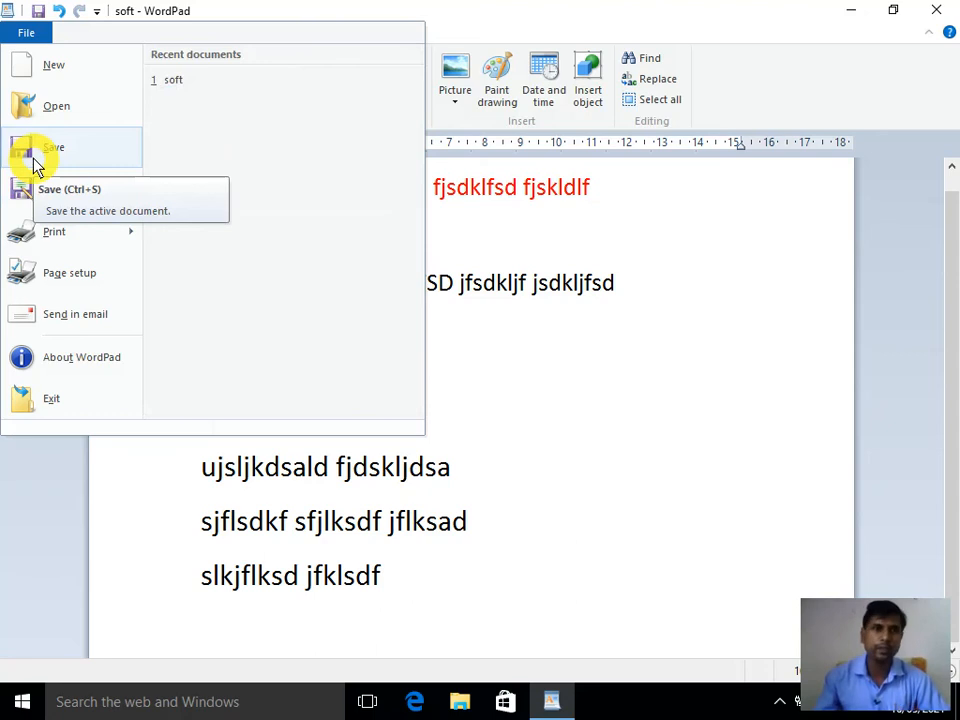
{"action": "left_click", "coordinate": [35, 165]}
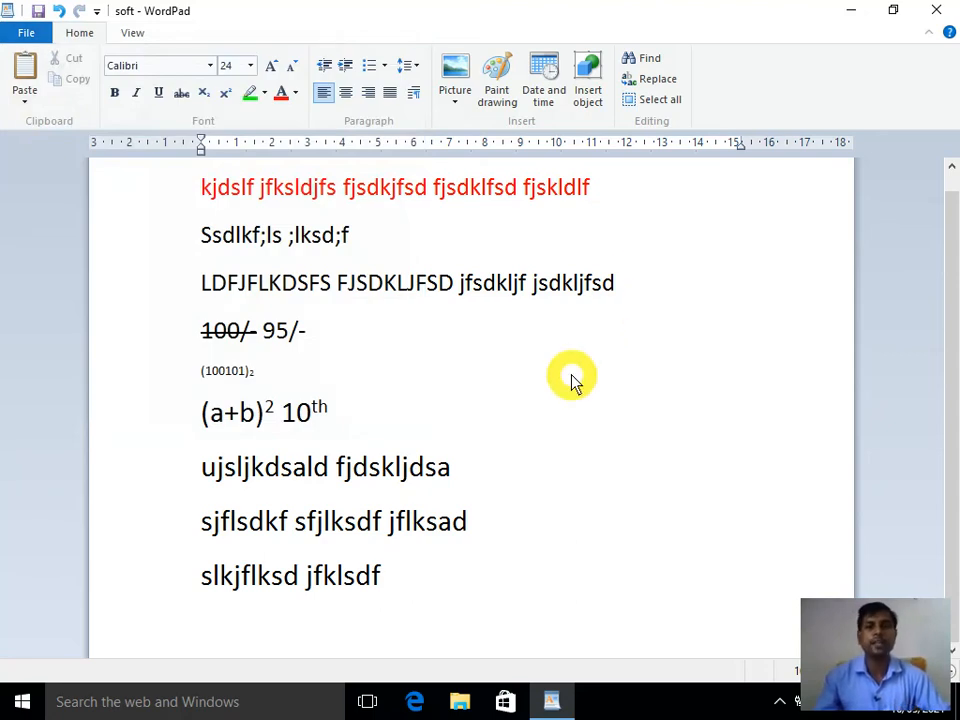
- Create another blank document and reopen "soft" from the list of recent documents
{"action": "left_click", "coordinate": [30, 35]}
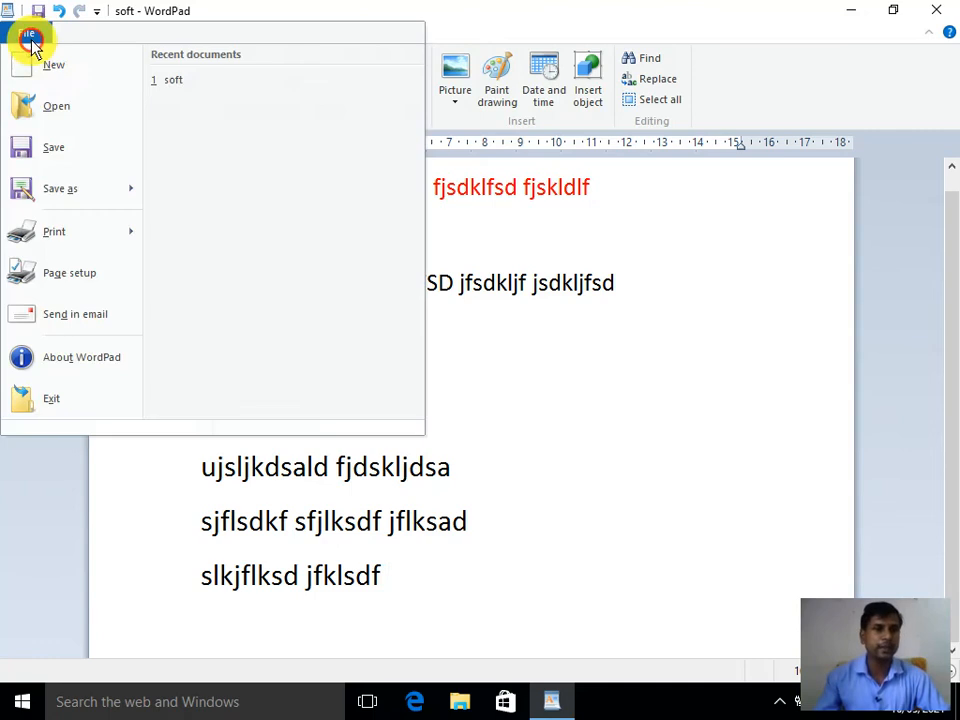
{"action": "left_click", "coordinate": [60, 80]}
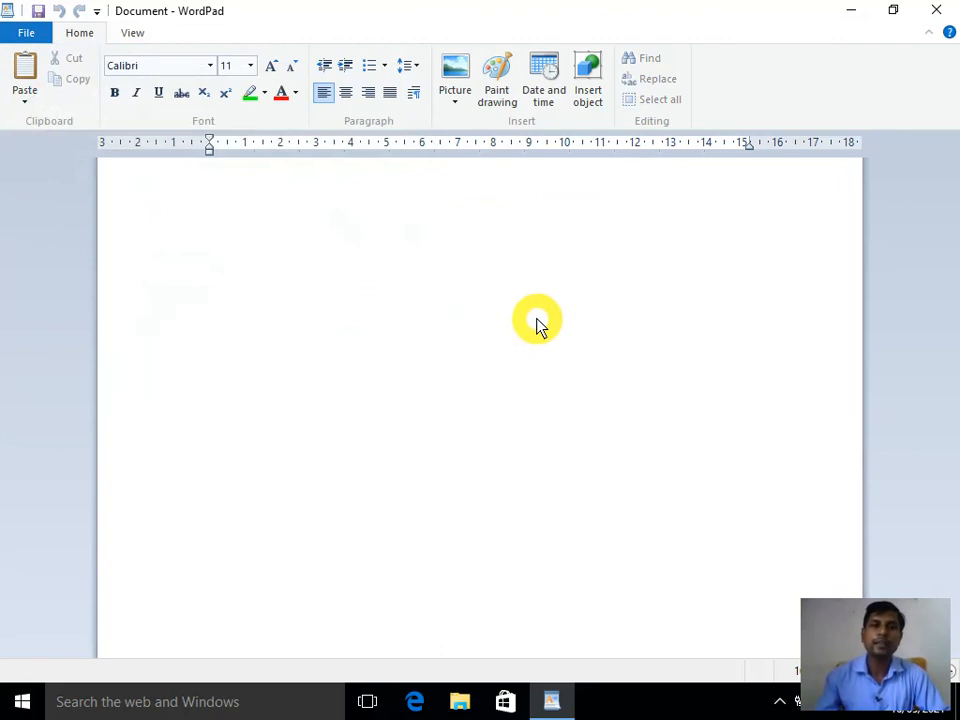
{"action": "left_click", "coordinate": [30, 36]}
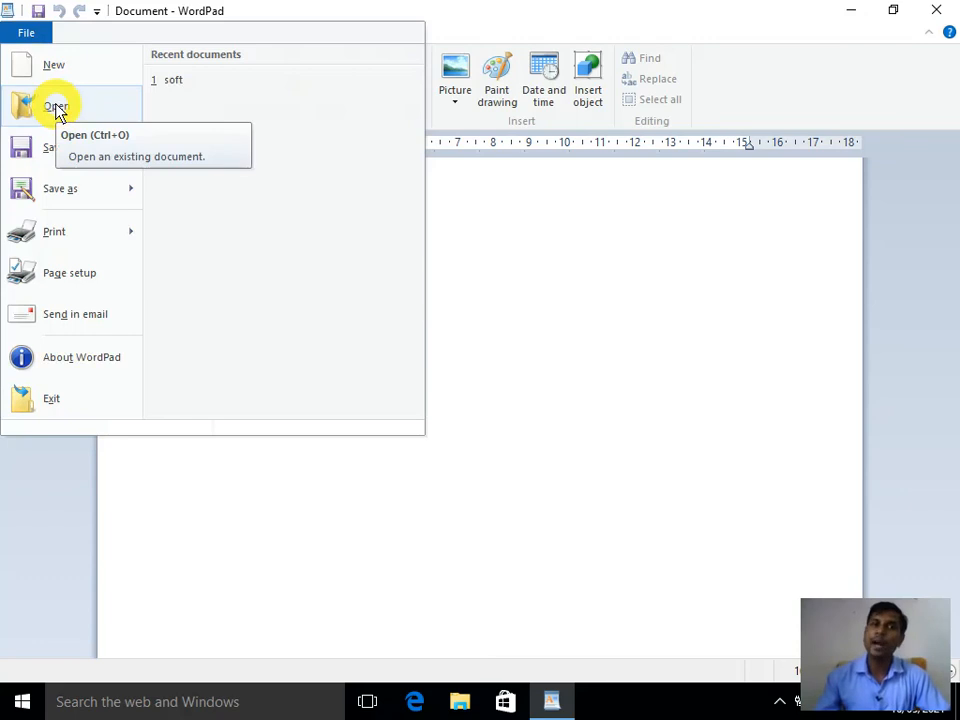
{"action": "left_click", "coordinate": [191, 88]}
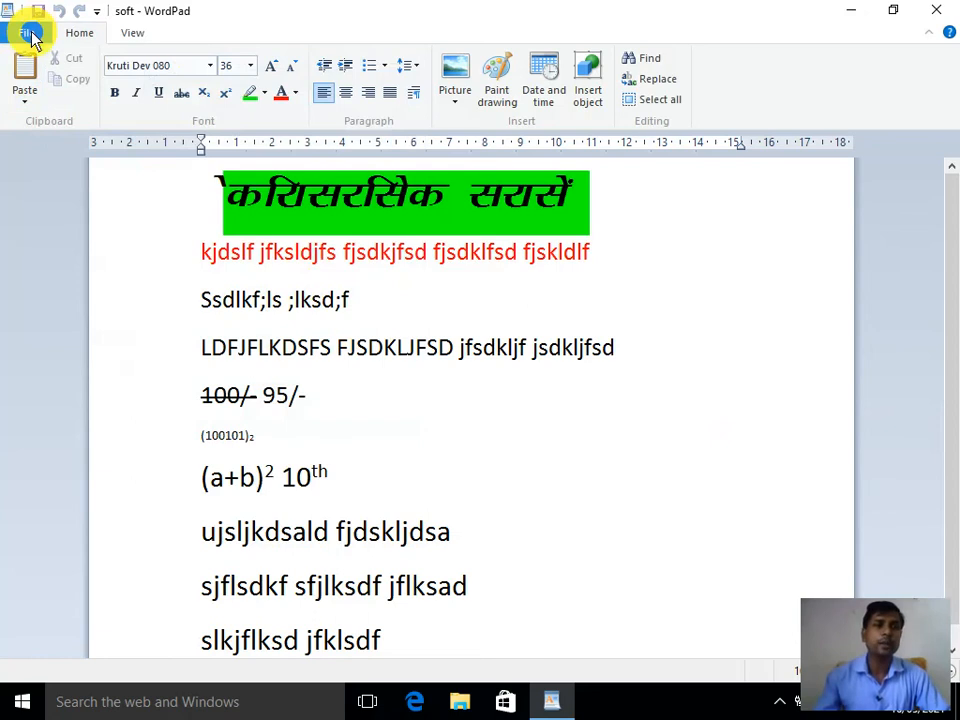
- Check the page layout of "soft" in print preview and return to editing
{"action": "left_click", "coordinate": [30, 34]}
{"action": "mouse_move", "coordinate": [90, 236]}
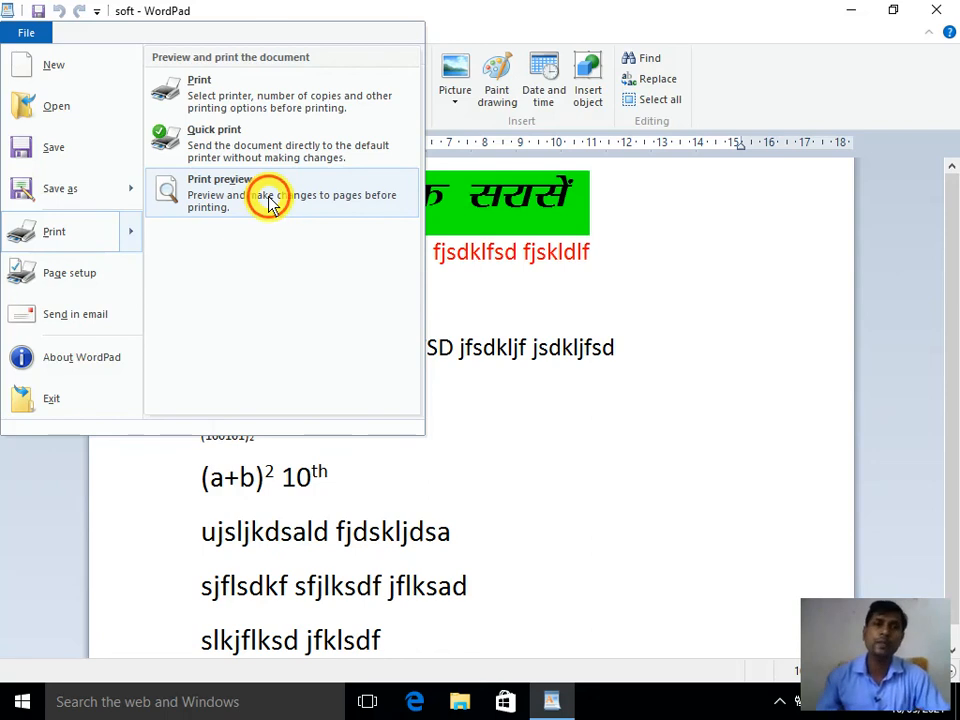
{"action": "left_click", "coordinate": [268, 203]}
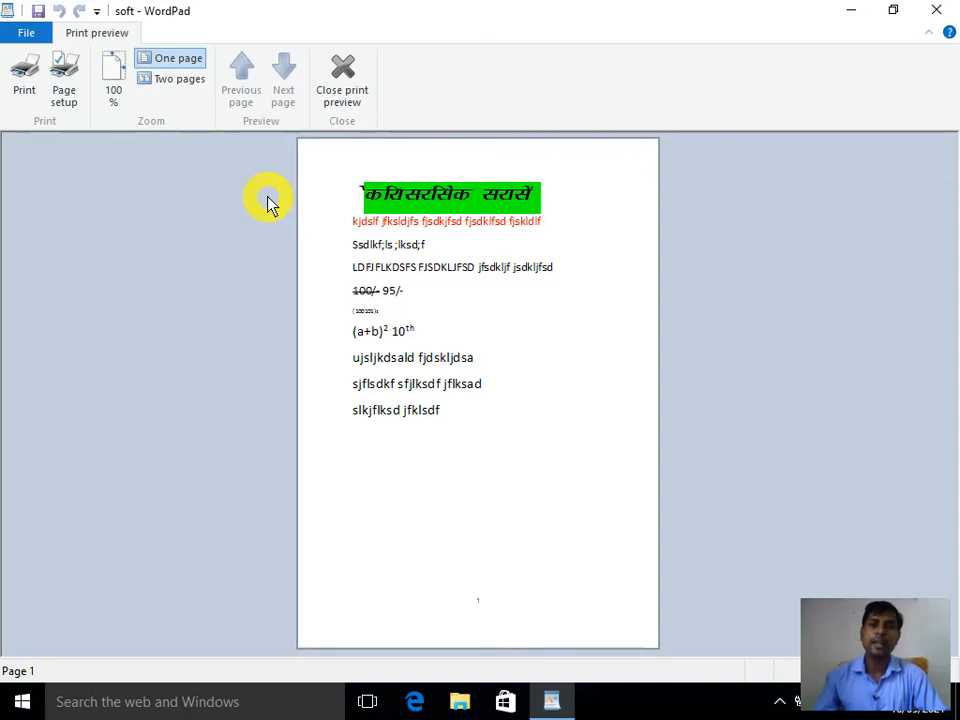
{"action": "left_click", "coordinate": [344, 100]}
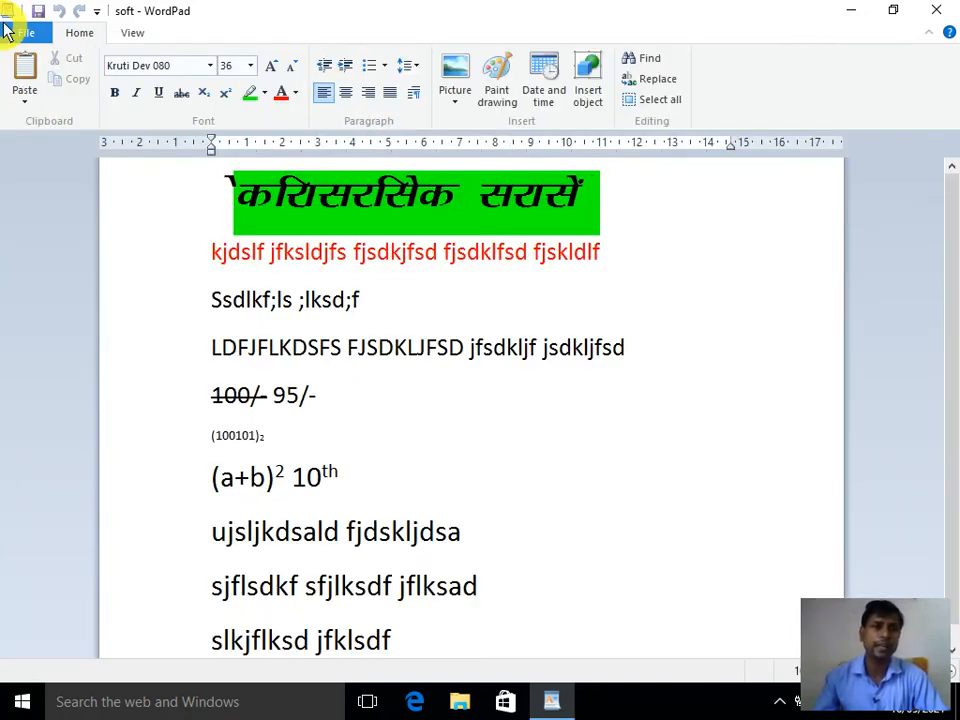
- Try to print one copy of page range 1-1 with Microsoft Print to PDF, cancelling at the output file prompt
{"action": "left_click", "coordinate": [30, 32]}
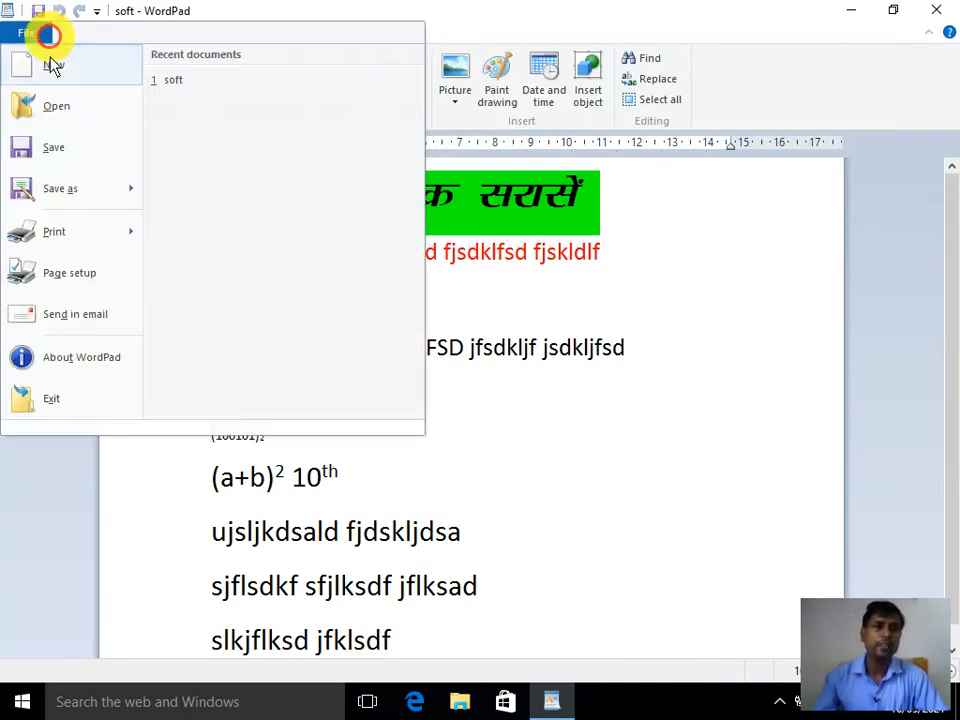
{"action": "left_click", "coordinate": [58, 238]}
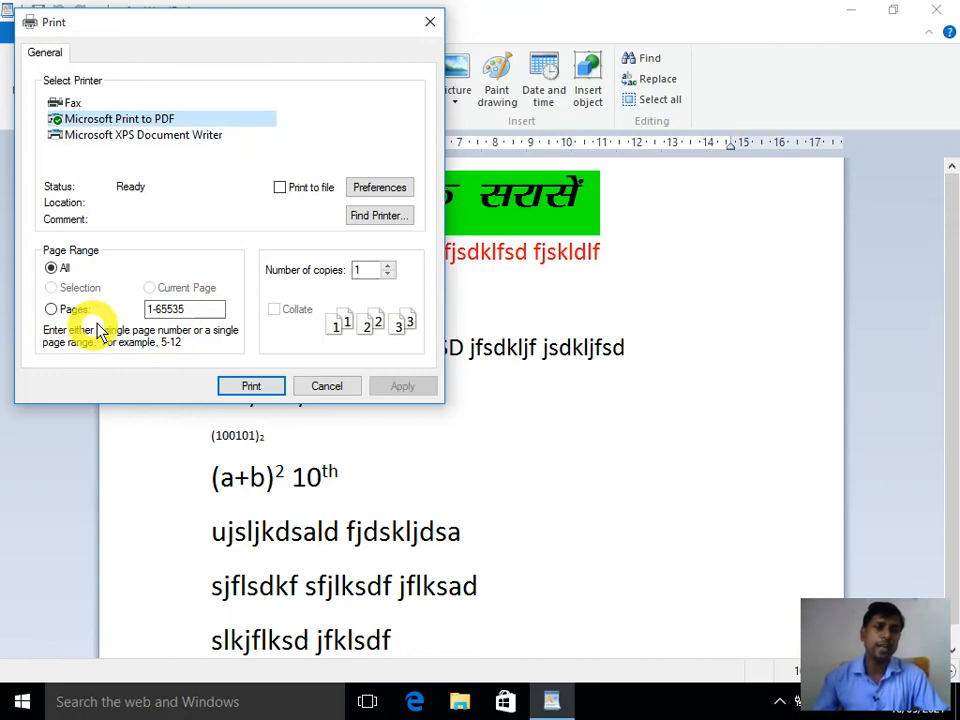
{"action": "left_click", "coordinate": [62, 313]}
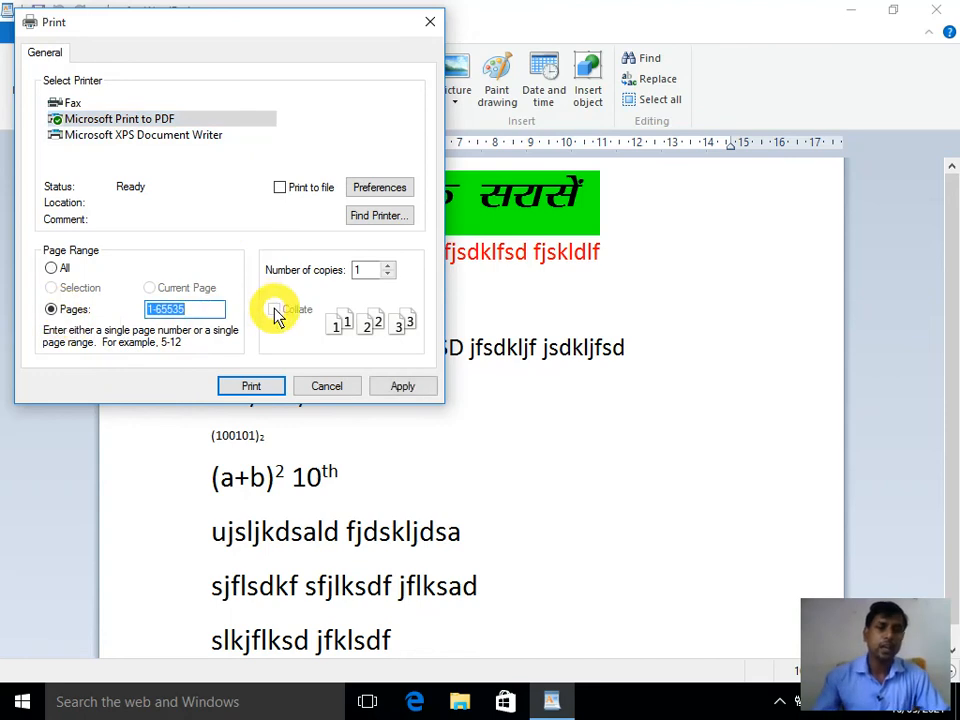
{"action": "type", "text": "1-1"}
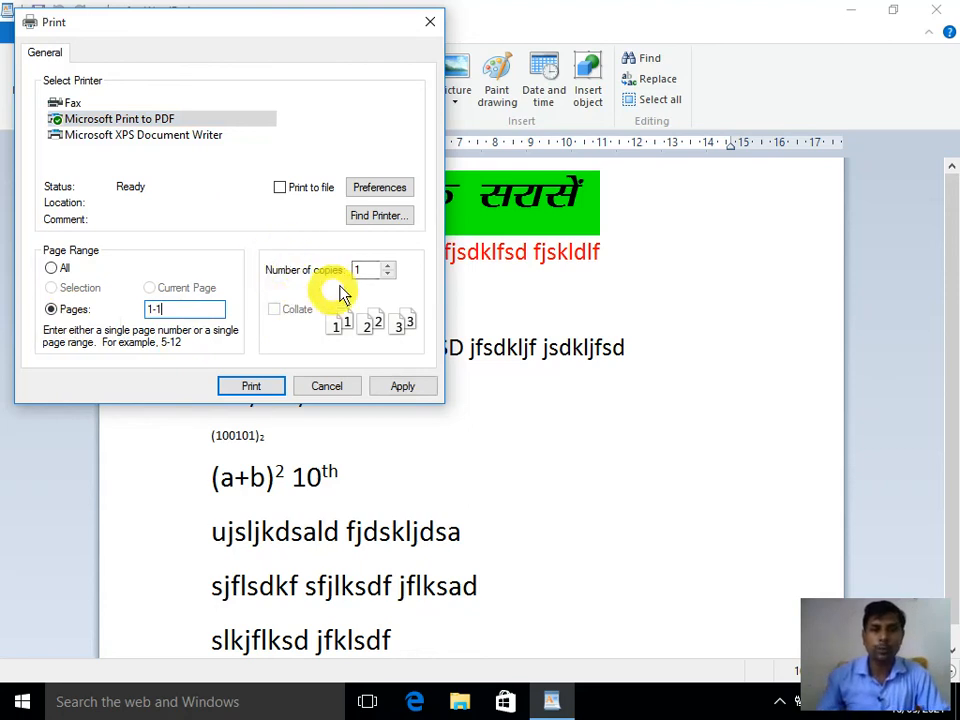
{"action": "left_click", "coordinate": [390, 273]}
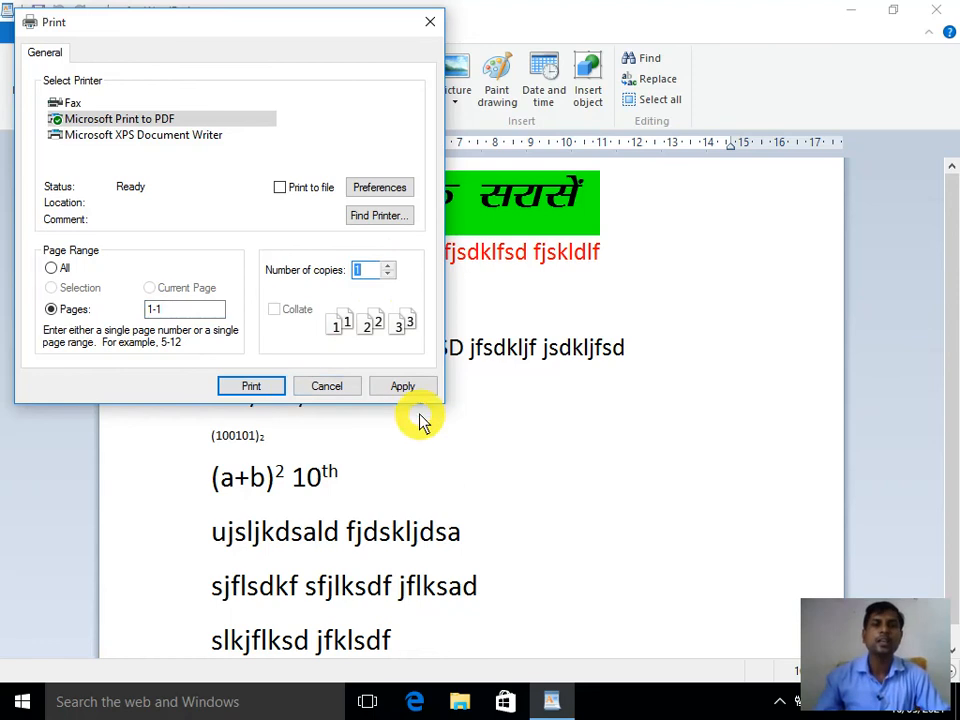
{"action": "left_click", "coordinate": [405, 385]}
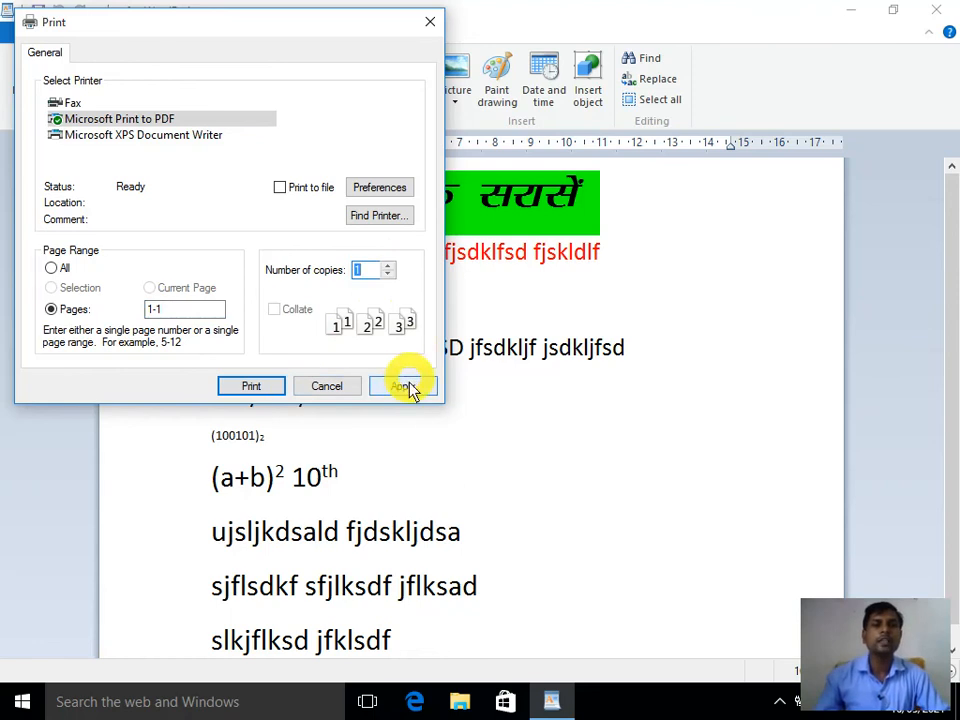
{"action": "left_click", "coordinate": [250, 390]}
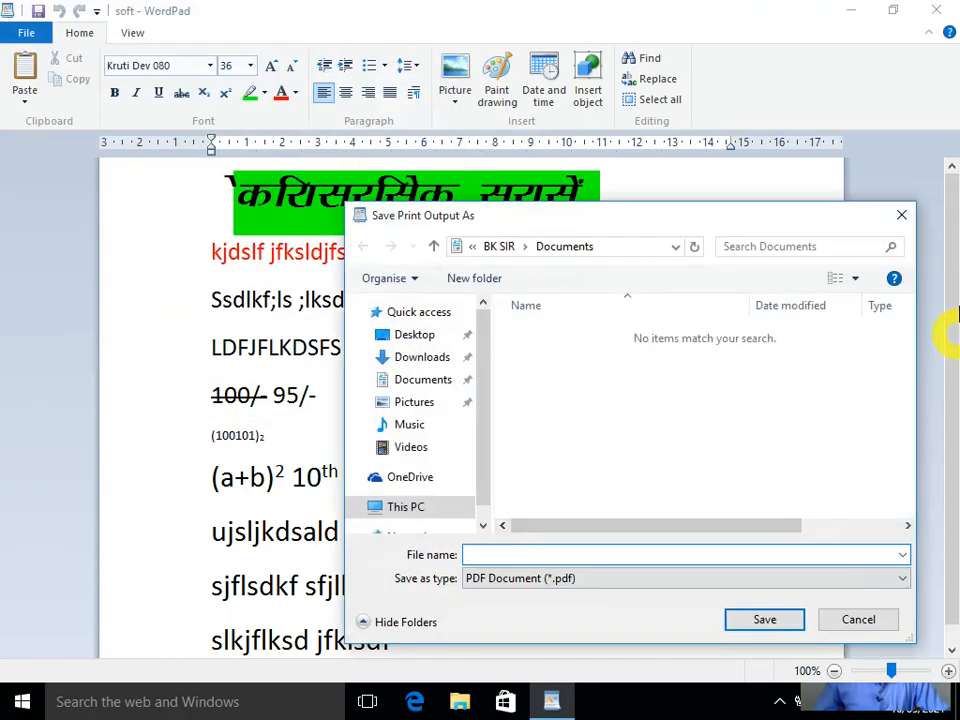
{"action": "left_click", "coordinate": [900, 214]}
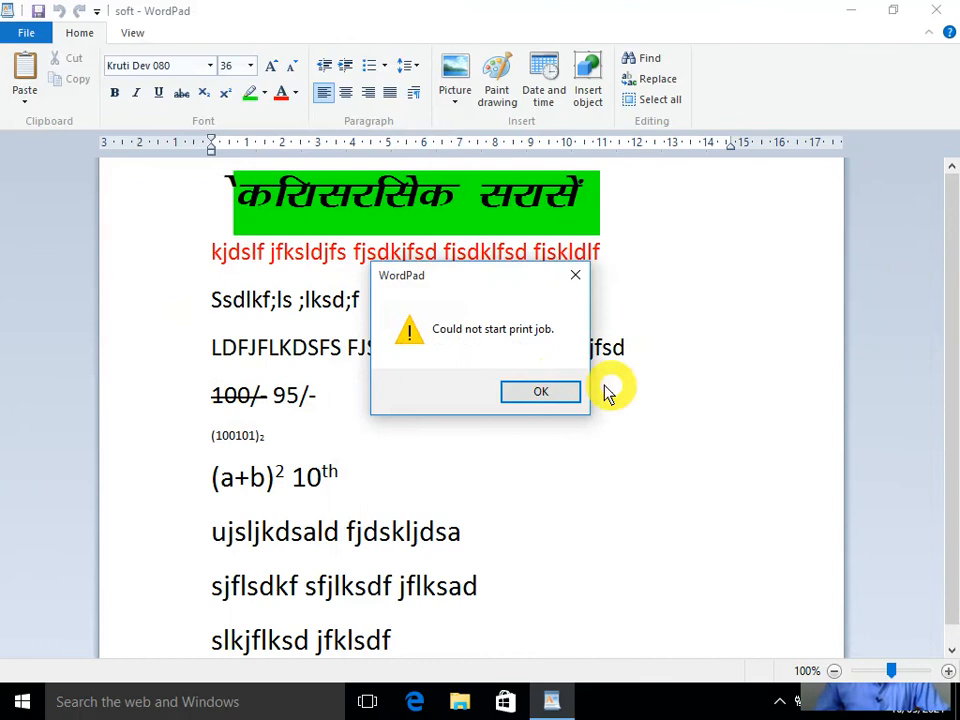
{"action": "left_click", "coordinate": [531, 394]}
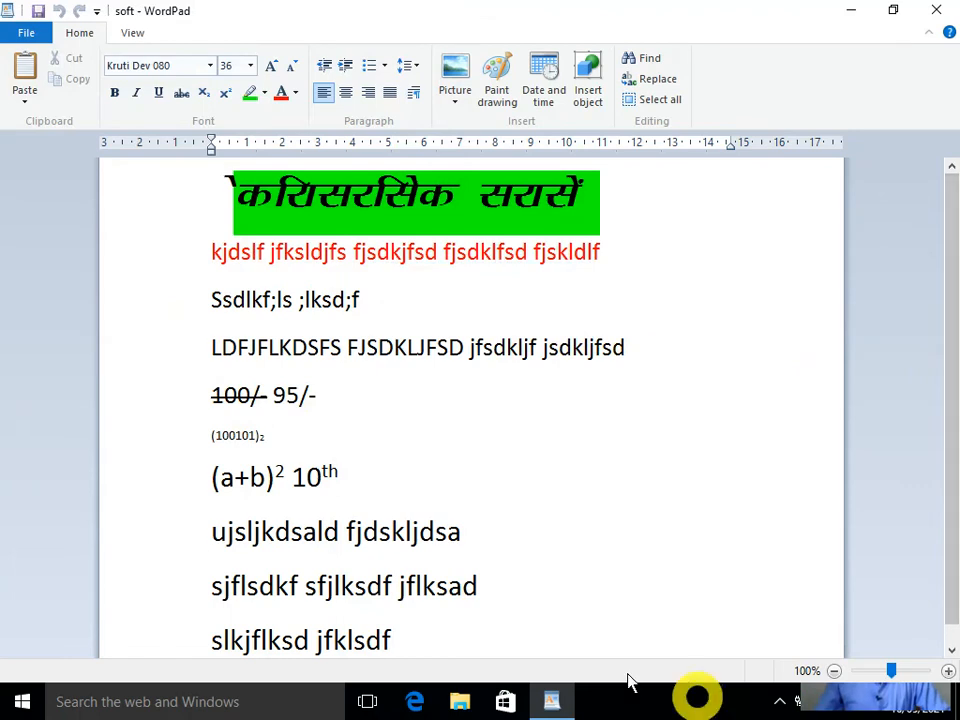
{"action": "left_click", "coordinate": [564, 701]}
{"action": "left_click", "coordinate": [560, 700]}
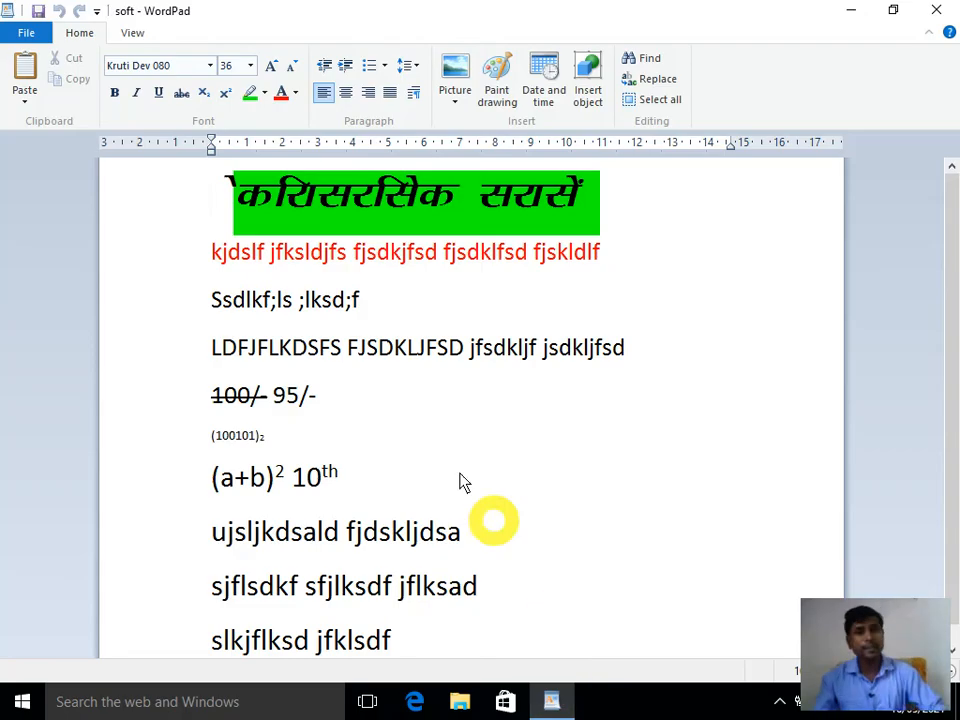
- In the page setup, choose A4 paper and set the left margin to 15 mm
{"action": "left_click", "coordinate": [22, 36]}
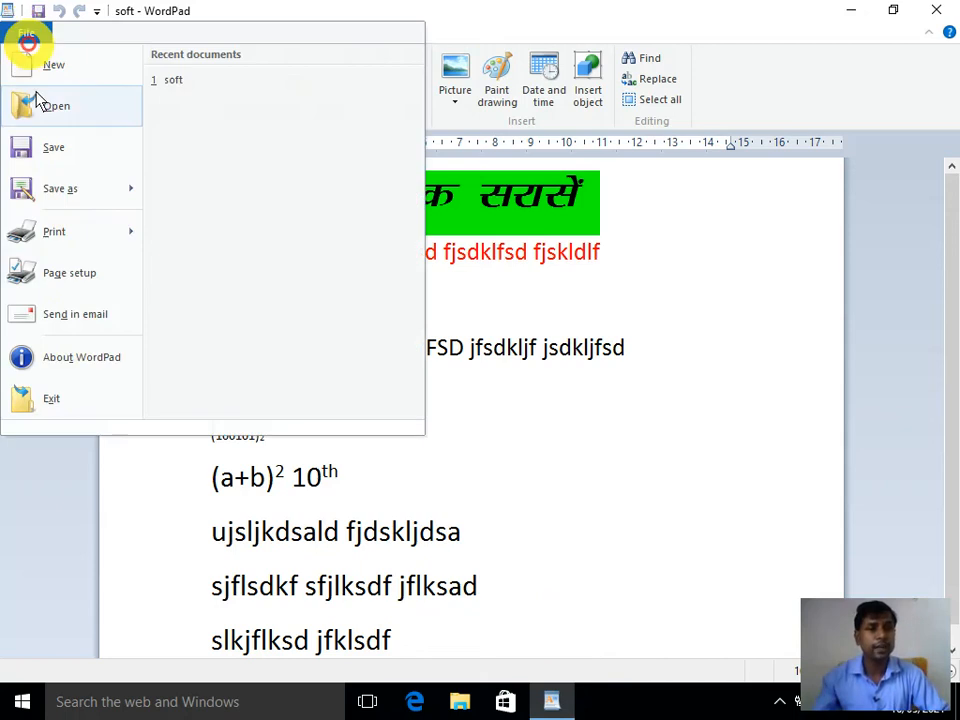
{"action": "left_click", "coordinate": [70, 273]}
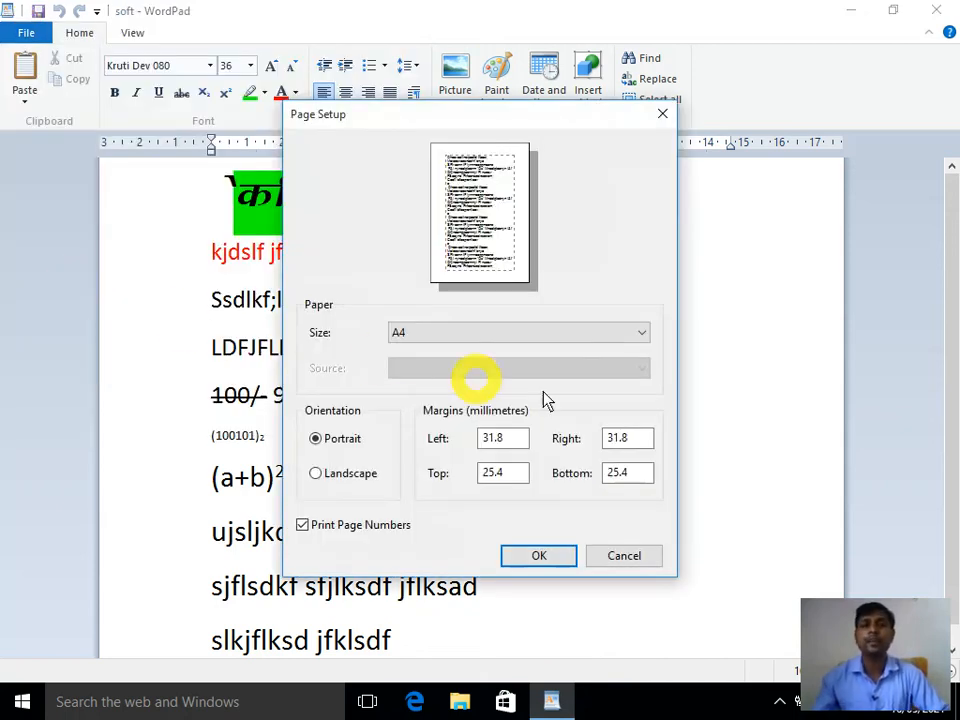
{"action": "left_click", "coordinate": [466, 341]}
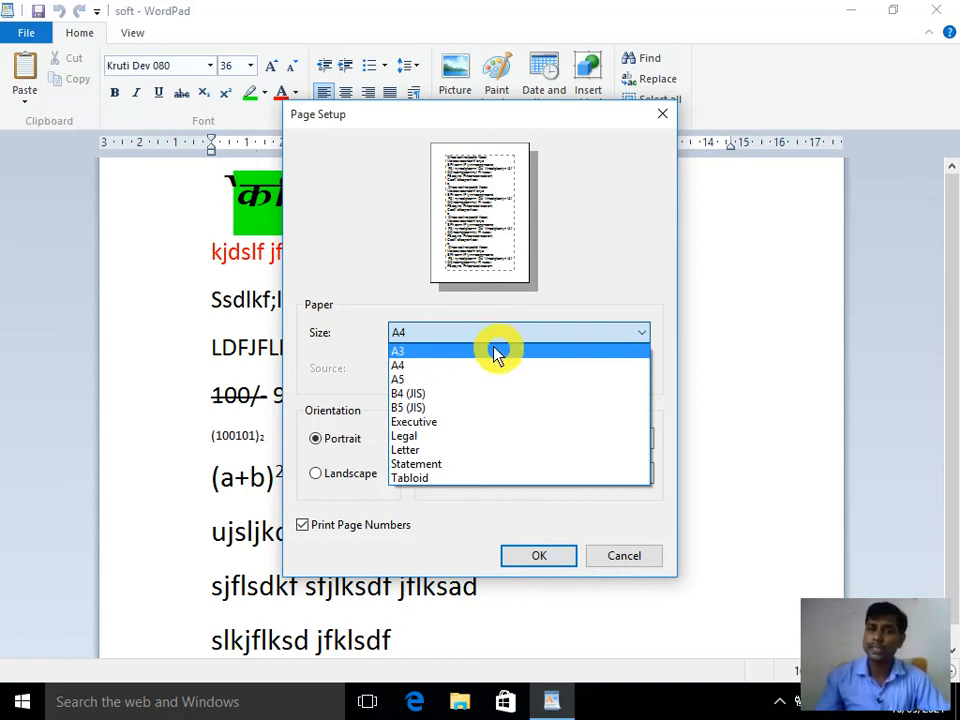
{"action": "left_click", "coordinate": [438, 367]}
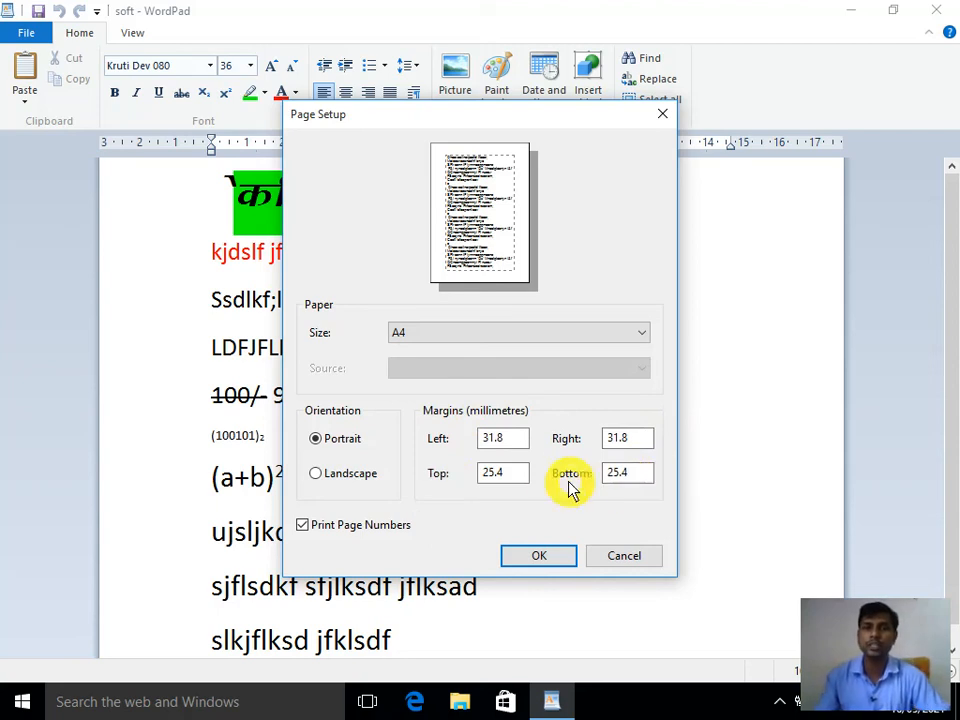
{"action": "left_click", "coordinate": [506, 446]}
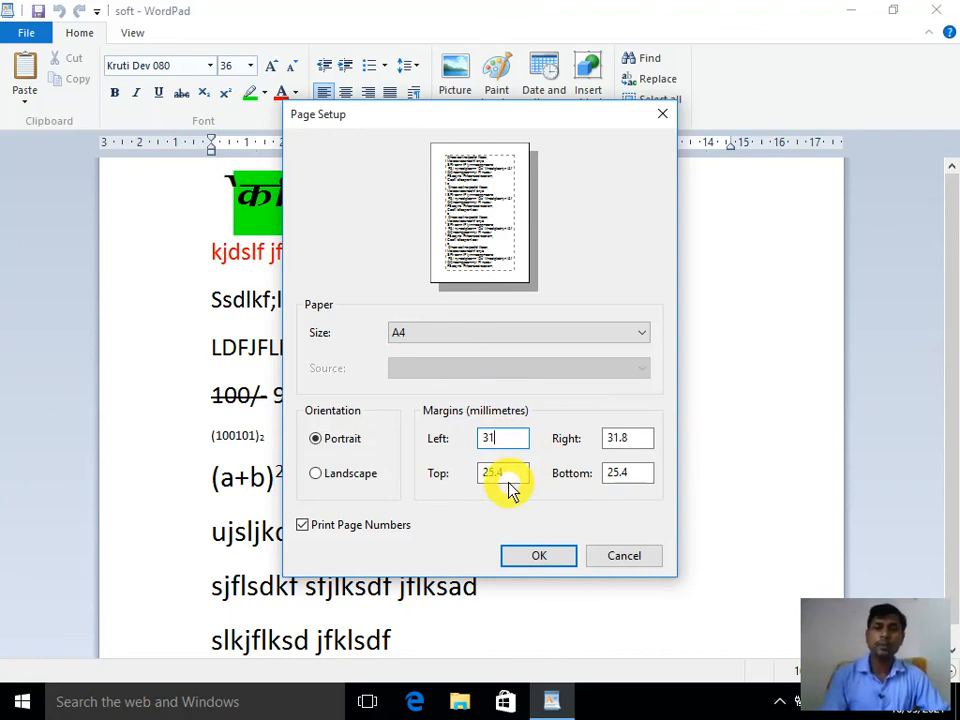
{"action": "key", "text": "BackSpace"}
{"action": "key", "text": "BackSpace"}
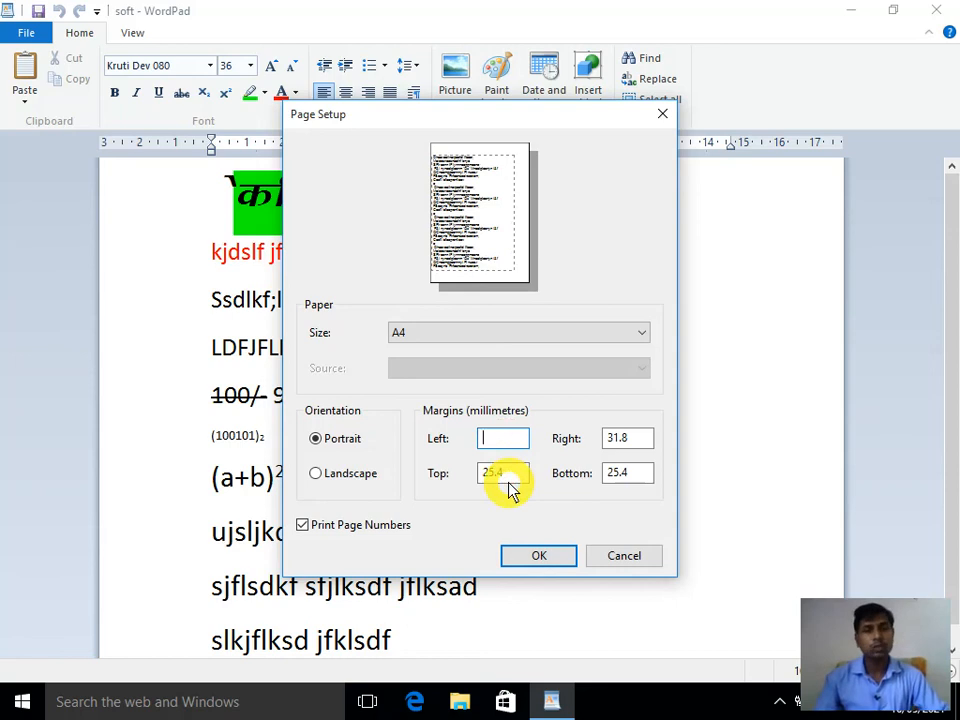
{"action": "type", "text": "15"}
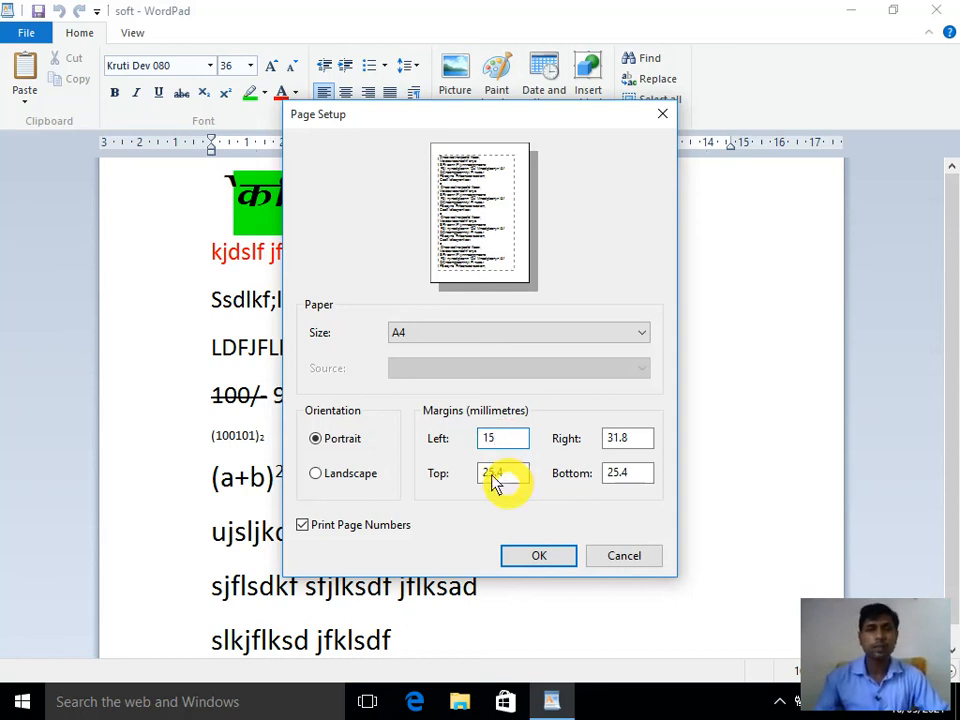
{"action": "left_click", "coordinate": [554, 558]}
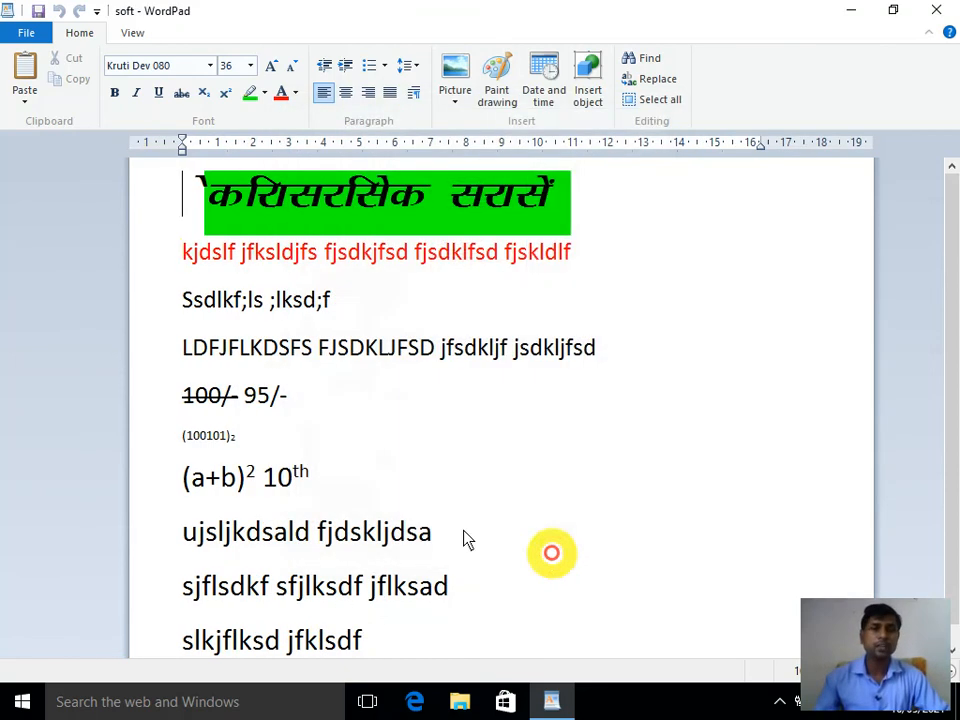
- Reopen the page setup and set the right margin to 15 mm
{"action": "left_click", "coordinate": [26, 33]}
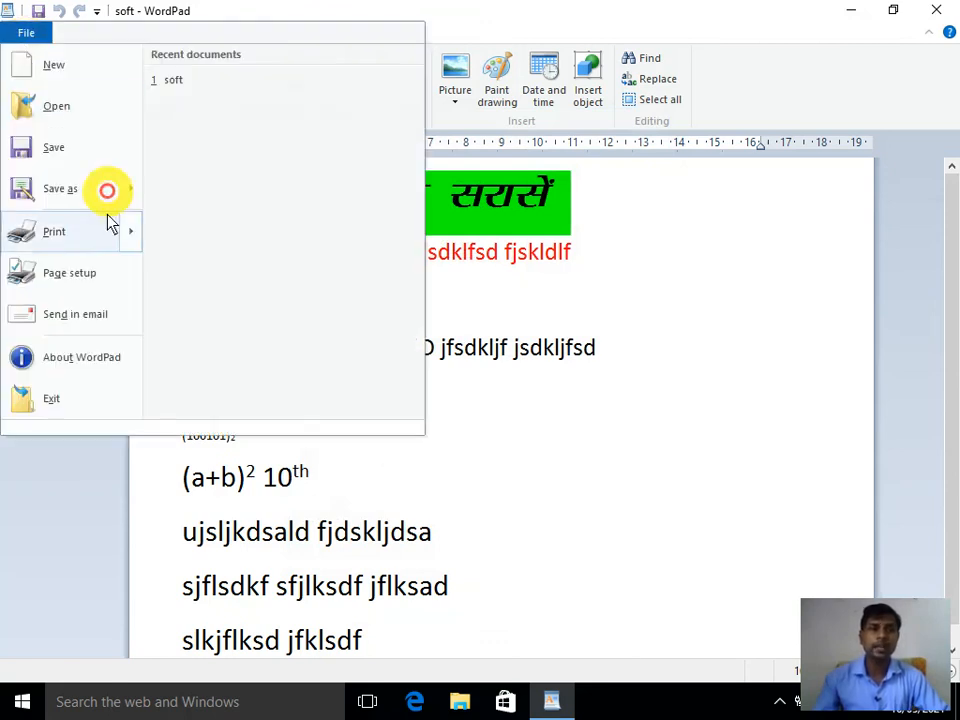
{"action": "left_click", "coordinate": [66, 270]}
{"action": "left_click", "coordinate": [630, 440]}
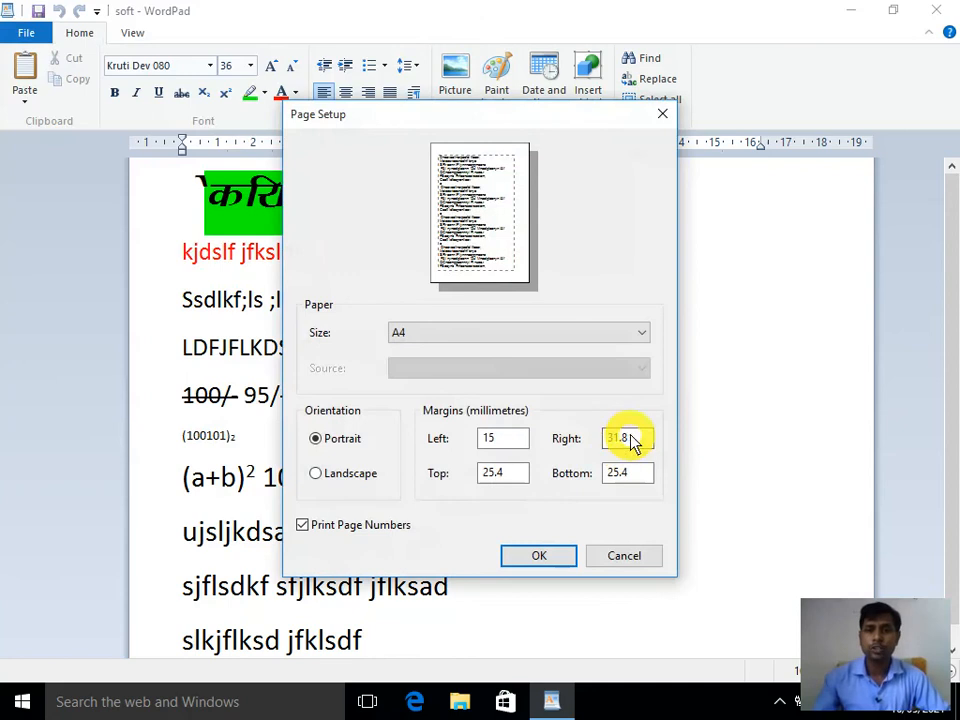
{"action": "key", "text": "BackSpace"}
{"action": "key", "text": "BackSpace"}
{"action": "key", "text": "BackSpace"}
{"action": "key", "text": "BackSpace"}
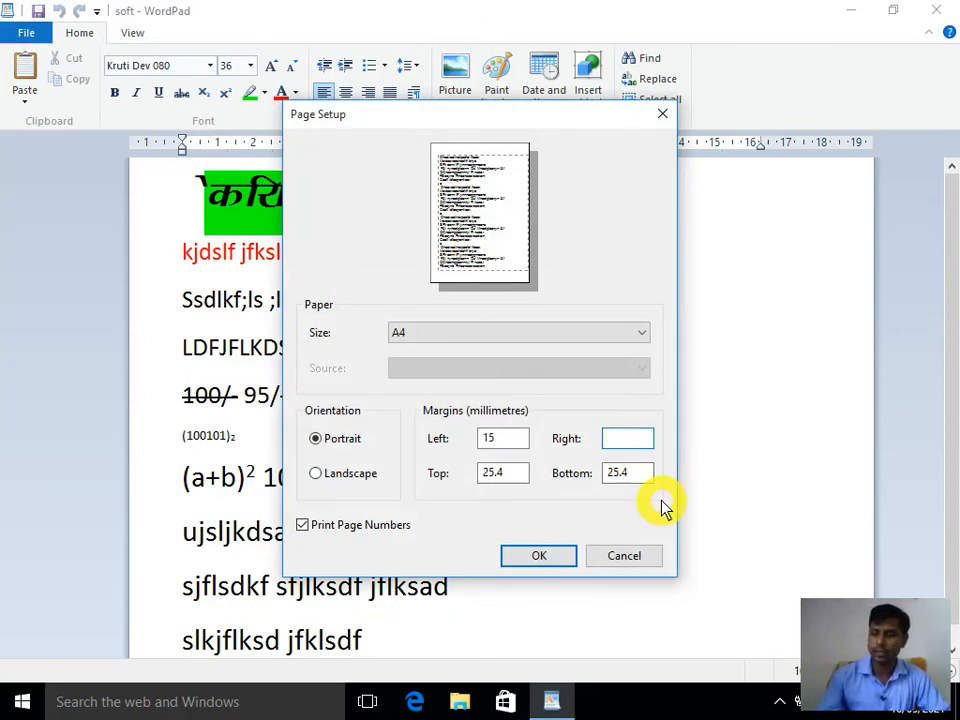
{"action": "type", "text": "158"}
{"action": "key", "text": "BackSpace"}
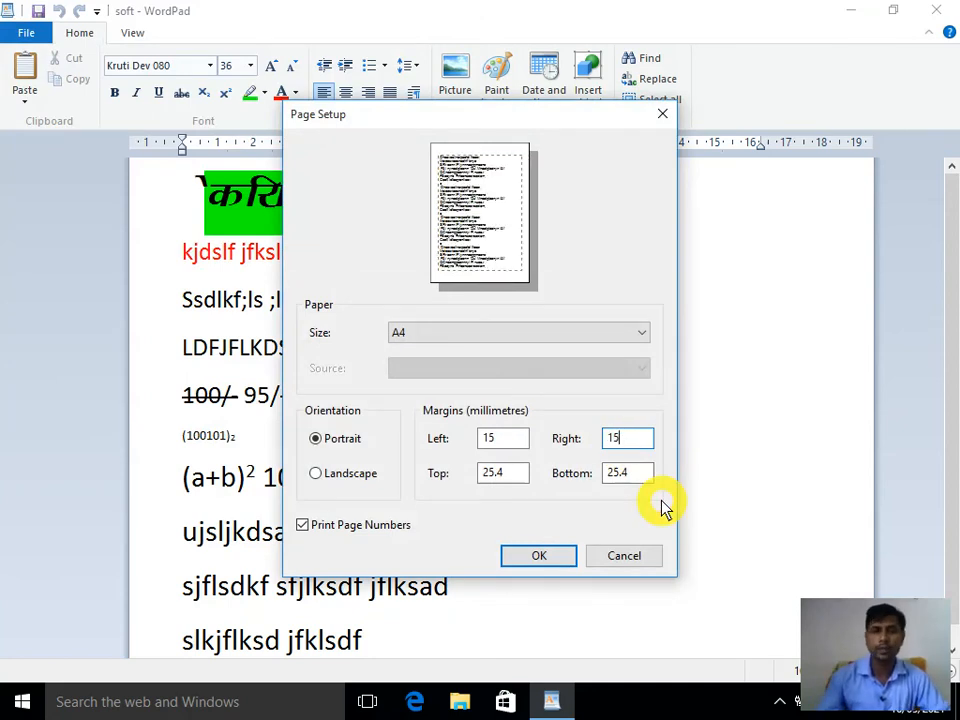
- Set the top page margin to 15 mm
{"action": "left_click", "coordinate": [514, 476]}
{"action": "key", "text": "BackSpace"}
{"action": "key", "text": "BackSpace"}
{"action": "key", "text": "BackSpace"}
{"action": "key", "text": "BackSpace"}
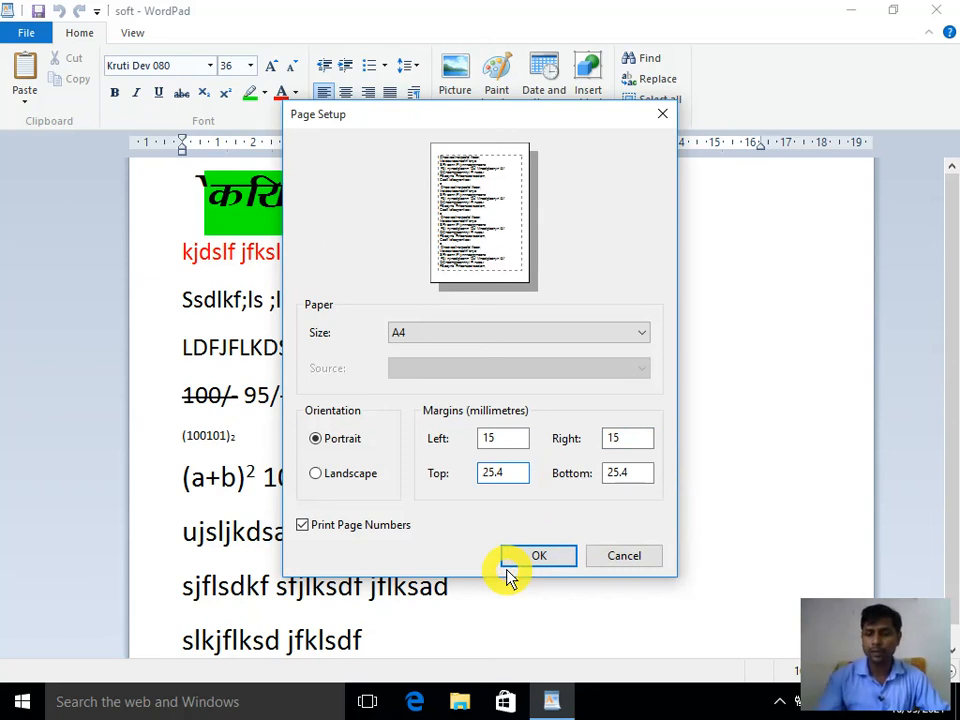
{"action": "type", "text": "156"}
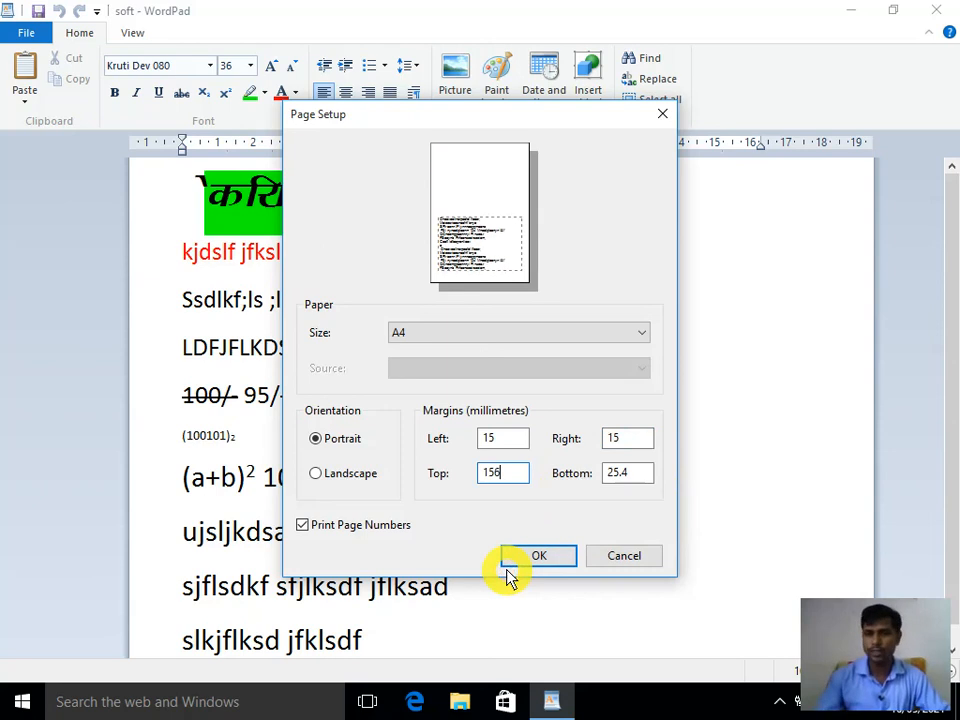
{"action": "key", "text": "BackSpace"}
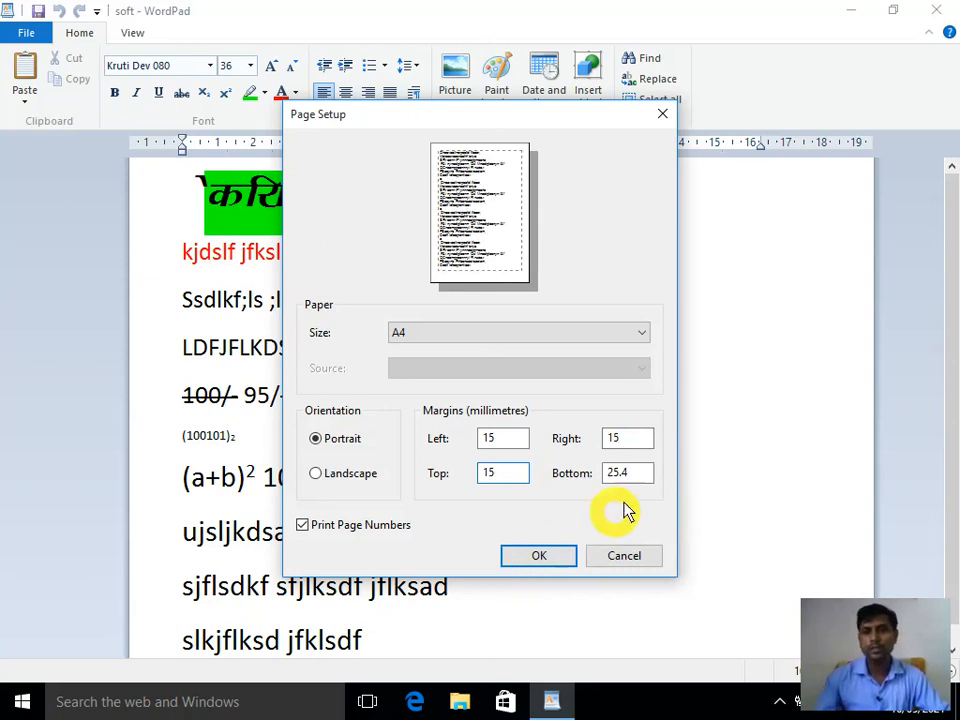
- Set the bottom page margin to 15 mm and apply the page setup
{"action": "left_click", "coordinate": [647, 475]}
{"action": "key", "text": "BackSpace"}
{"action": "key", "text": "BackSpace"}
{"action": "key", "text": "BackSpace"}
{"action": "key", "text": "BackSpace"}
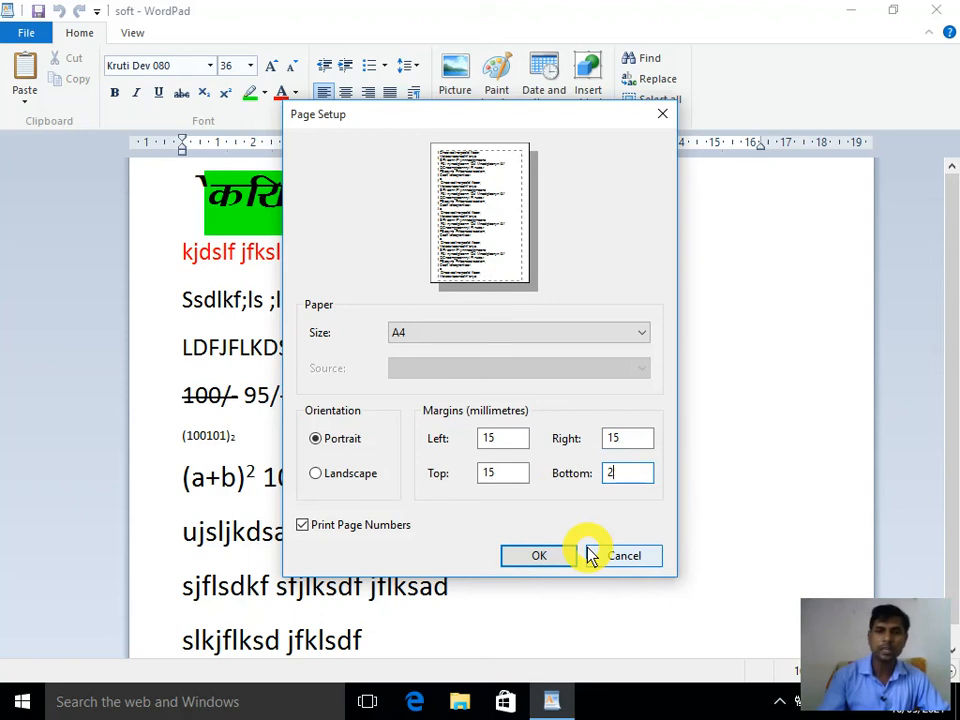
{"action": "type", "text": "15"}
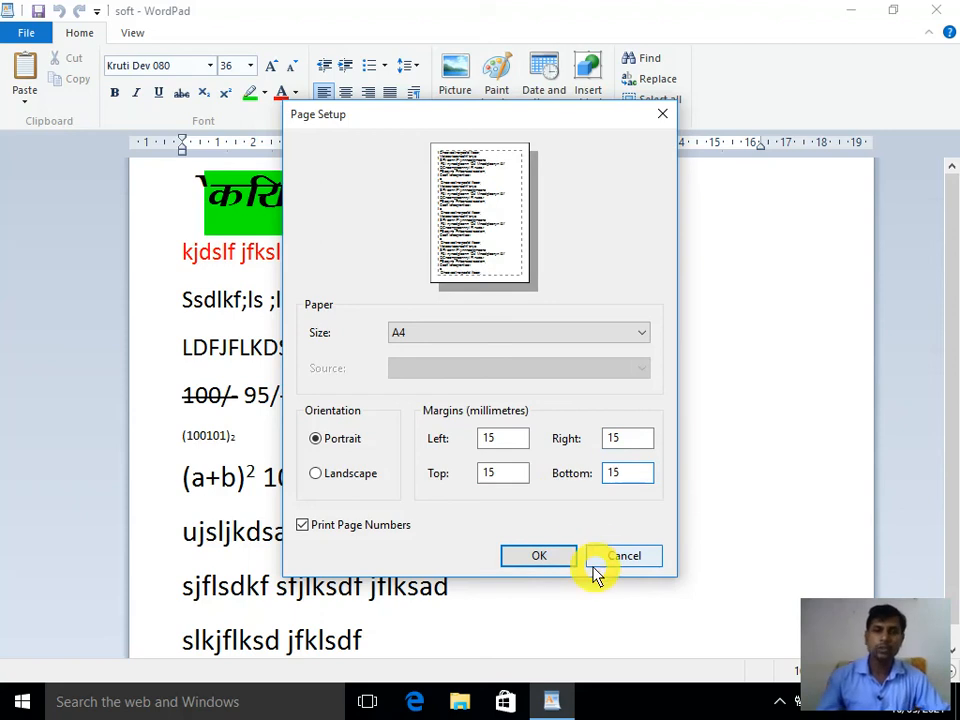
{"action": "left_click", "coordinate": [539, 556]}
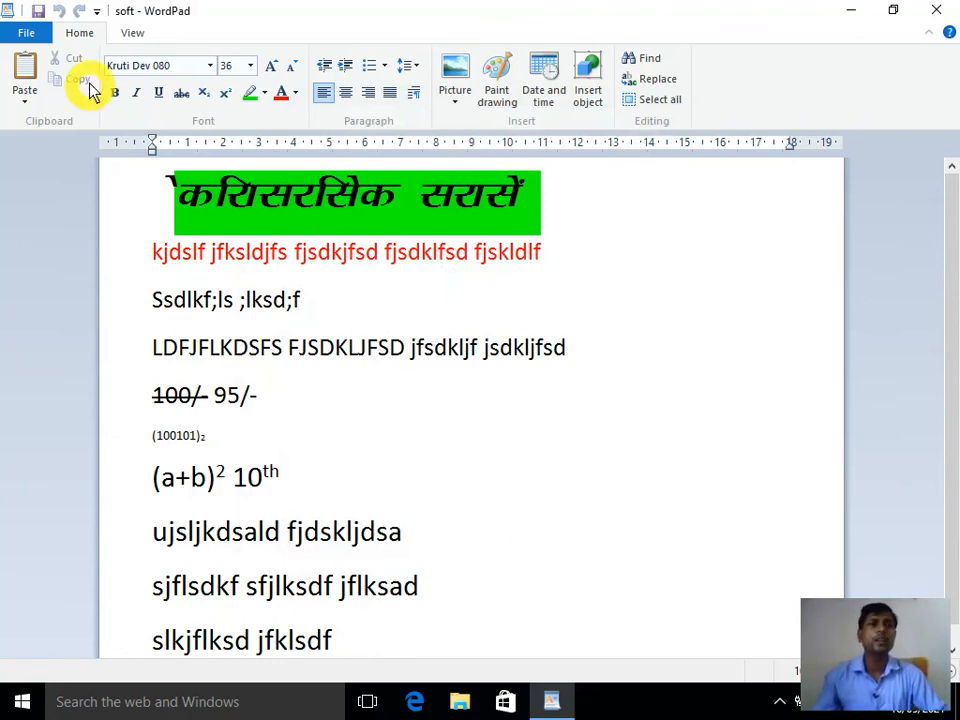
- View the program's version and licence information and close it
{"action": "left_click", "coordinate": [27, 36]}
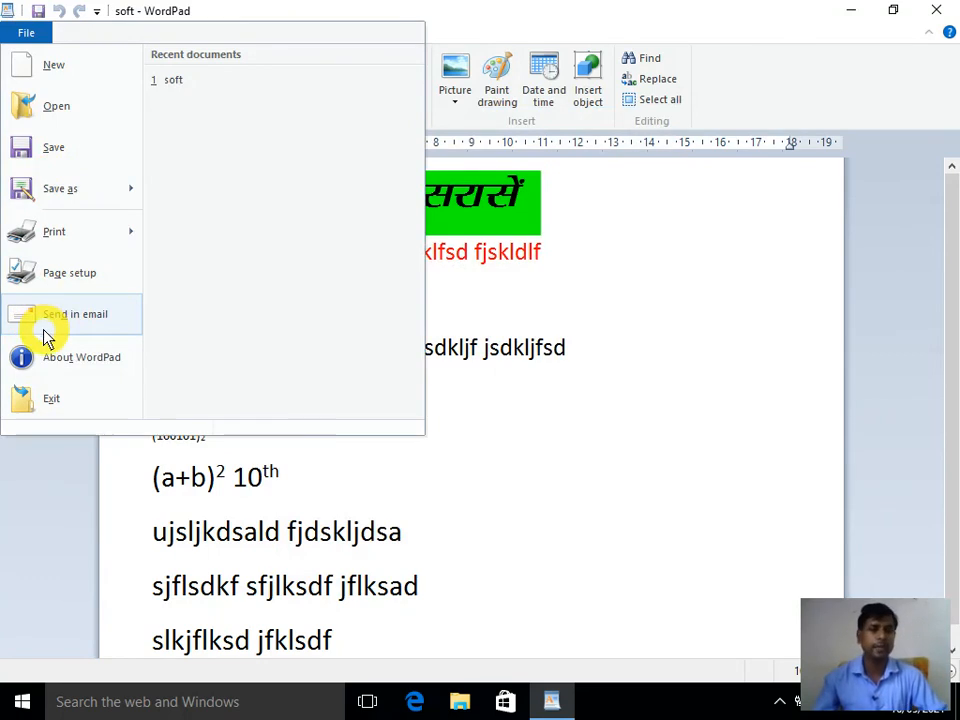
{"action": "left_click", "coordinate": [40, 366]}
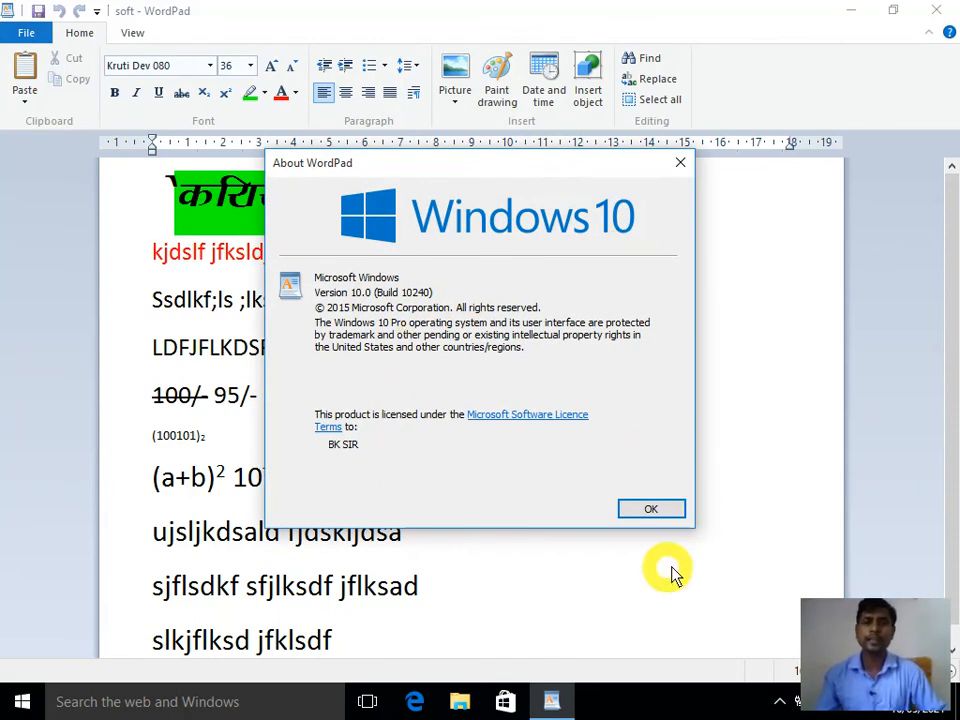
{"action": "left_click", "coordinate": [650, 512]}
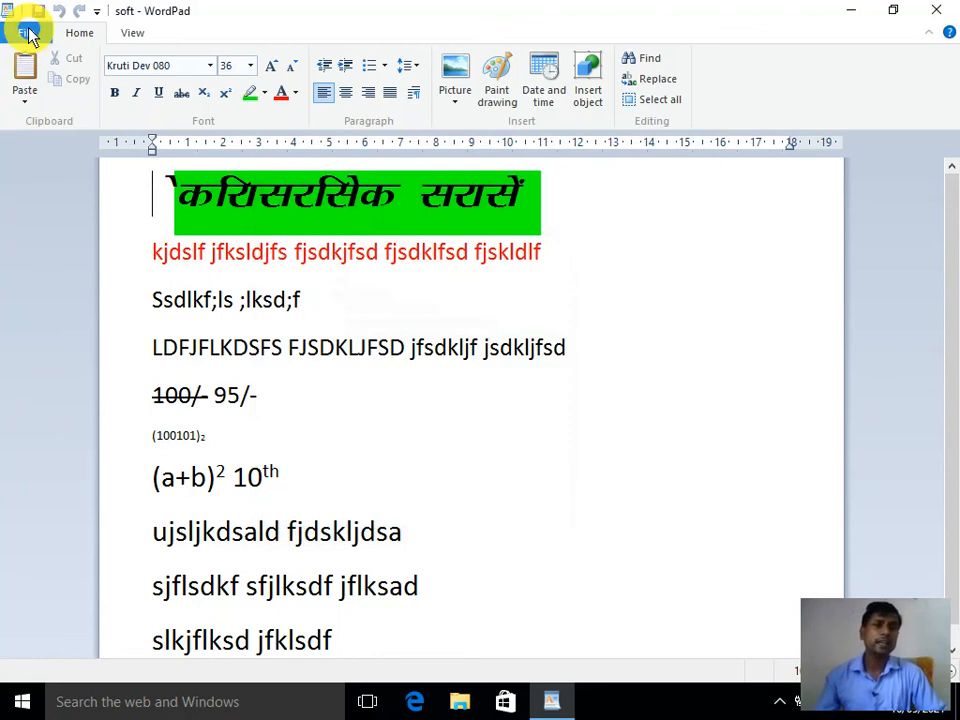
- Exit WordPad and start it again by searching Windows for "word"
{"action": "left_click", "coordinate": [25, 33]}
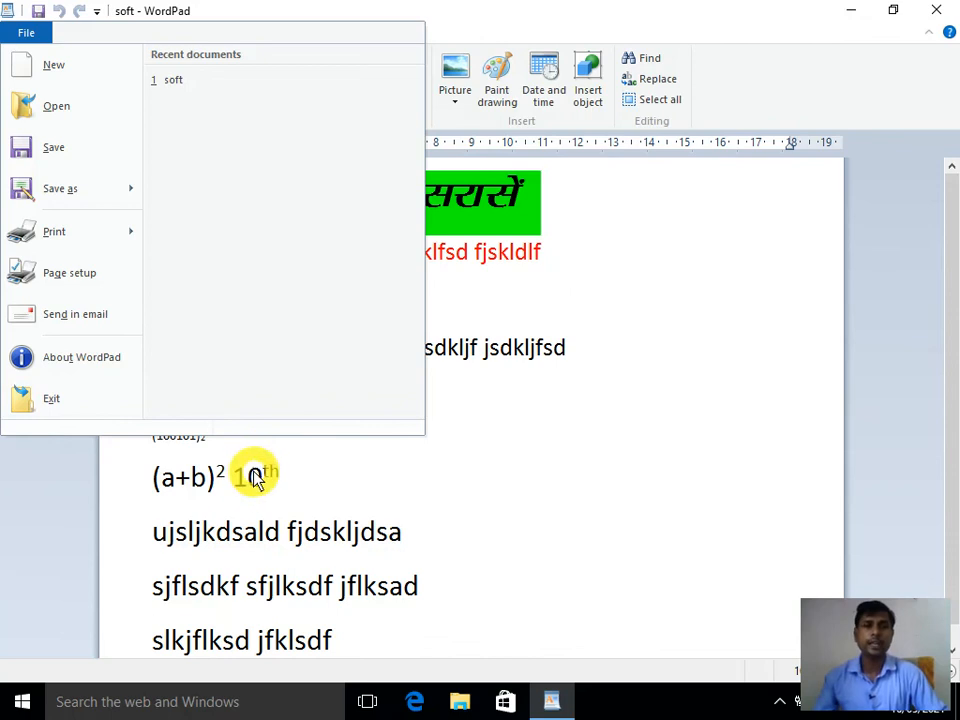
{"action": "left_click", "coordinate": [72, 416]}
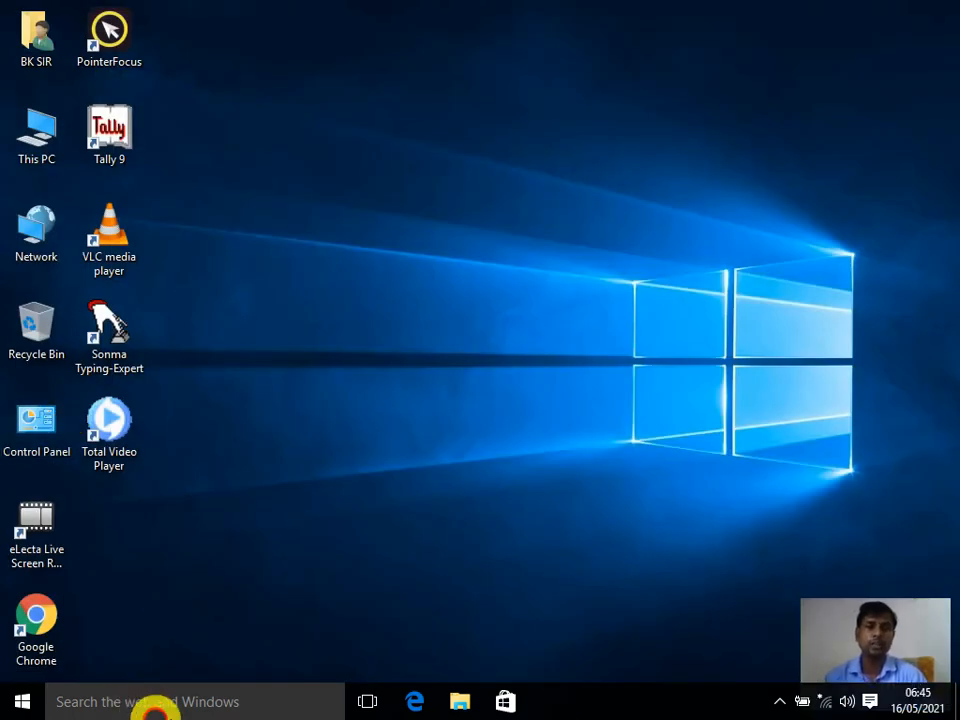
{"action": "left_click", "coordinate": [145, 704]}
{"action": "type", "text": "word"}
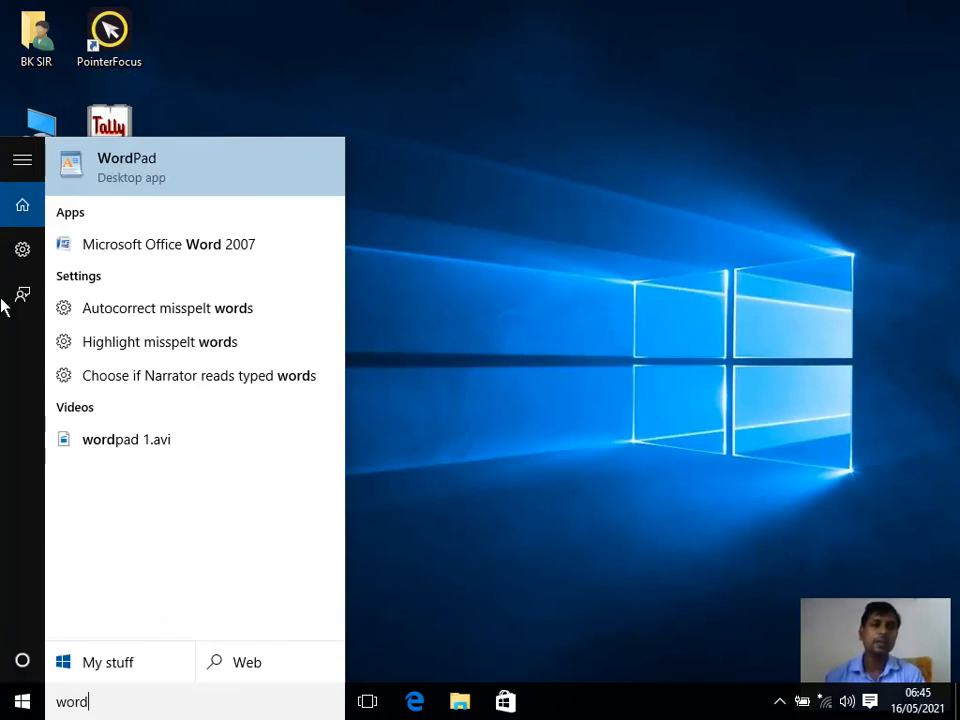
{"action": "left_click", "coordinate": [93, 190]}
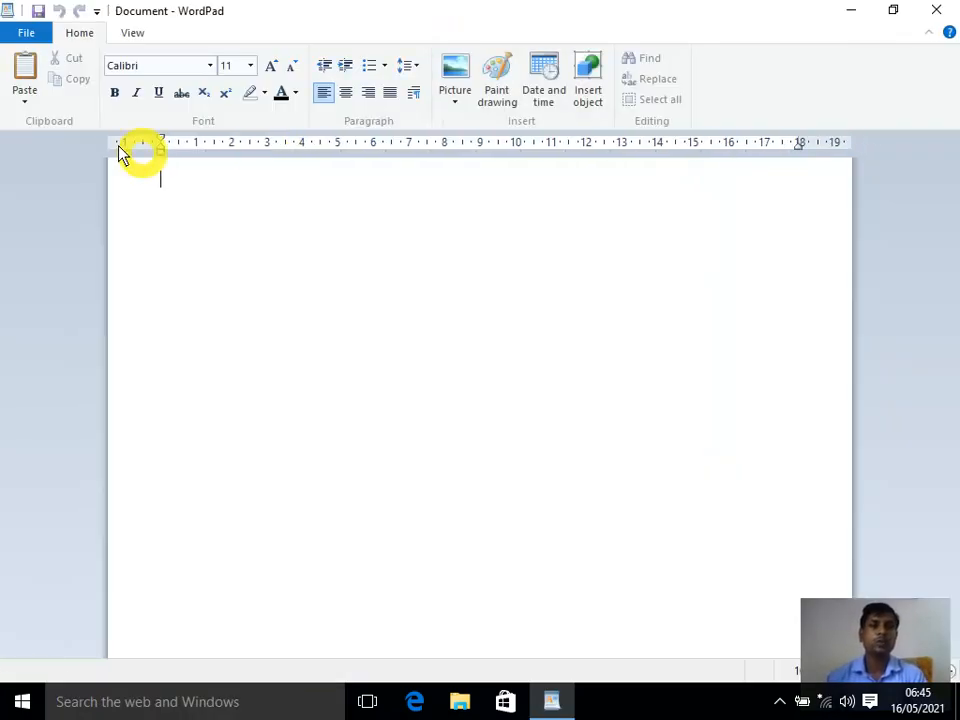
- Reopen "soft" from the recent documents and minimize the WordPad window
{"action": "left_click", "coordinate": [26, 33]}
{"action": "left_click", "coordinate": [172, 80]}
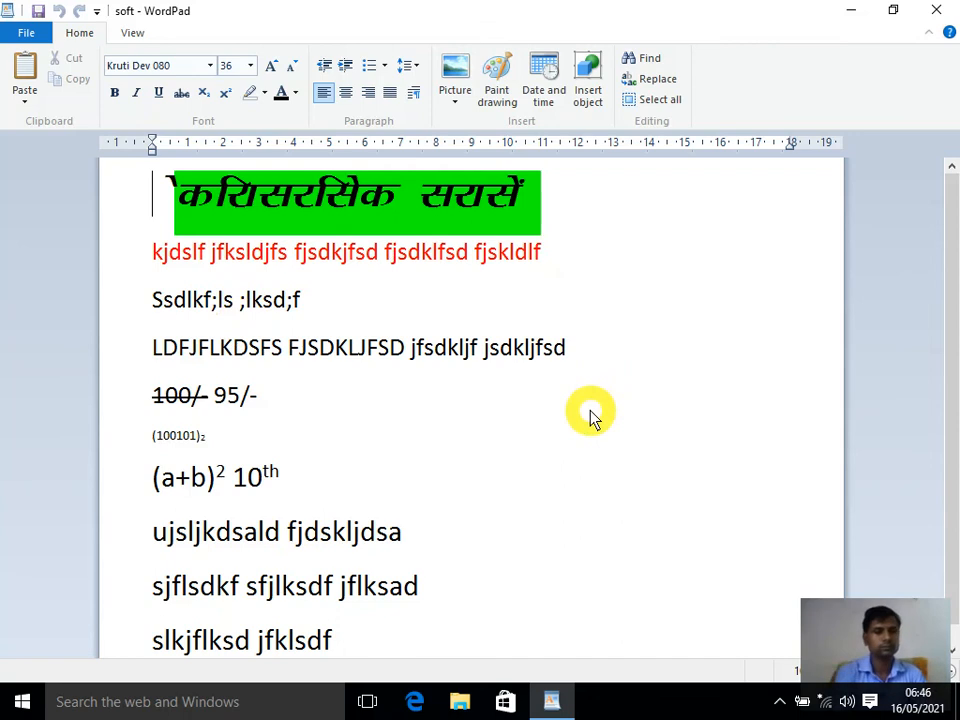
{"action": "left_click", "coordinate": [858, 12]}
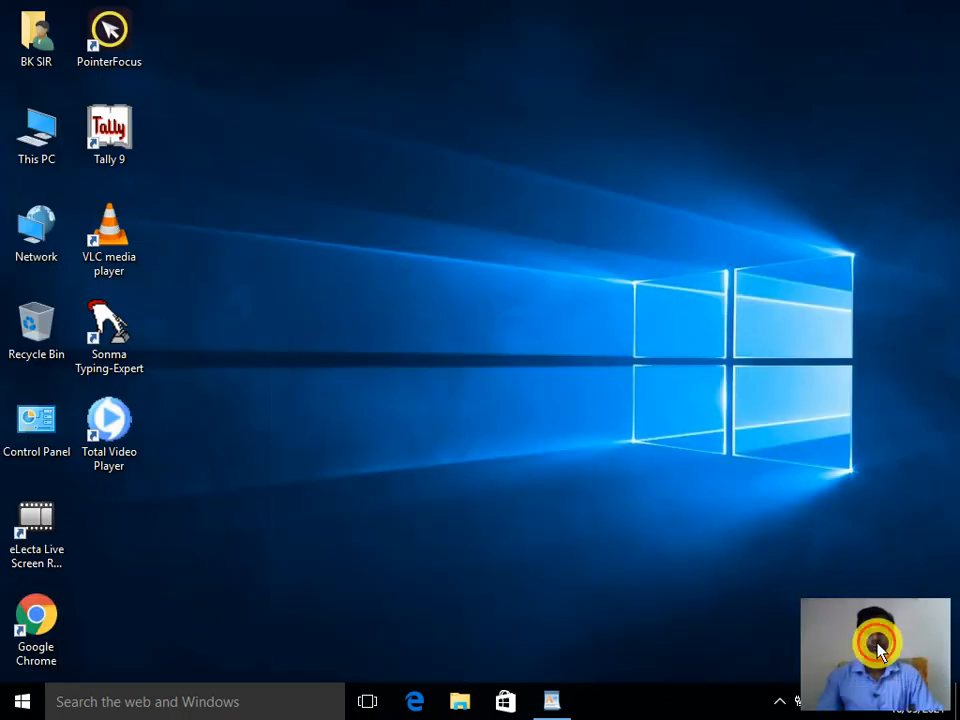
{"action": "key", "text": "ctrl+alt"}
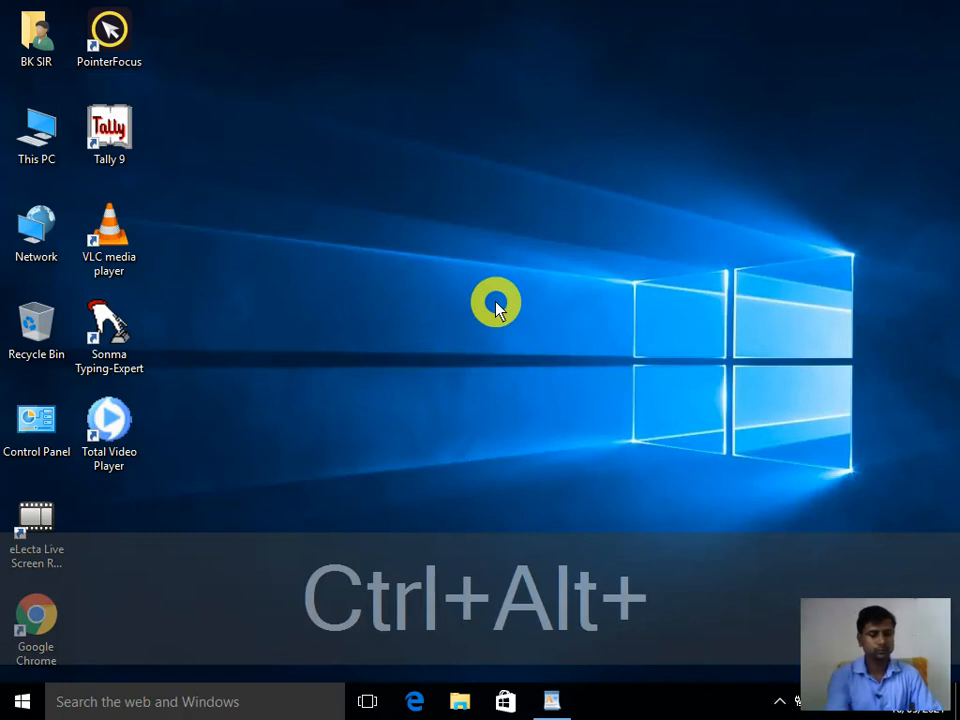